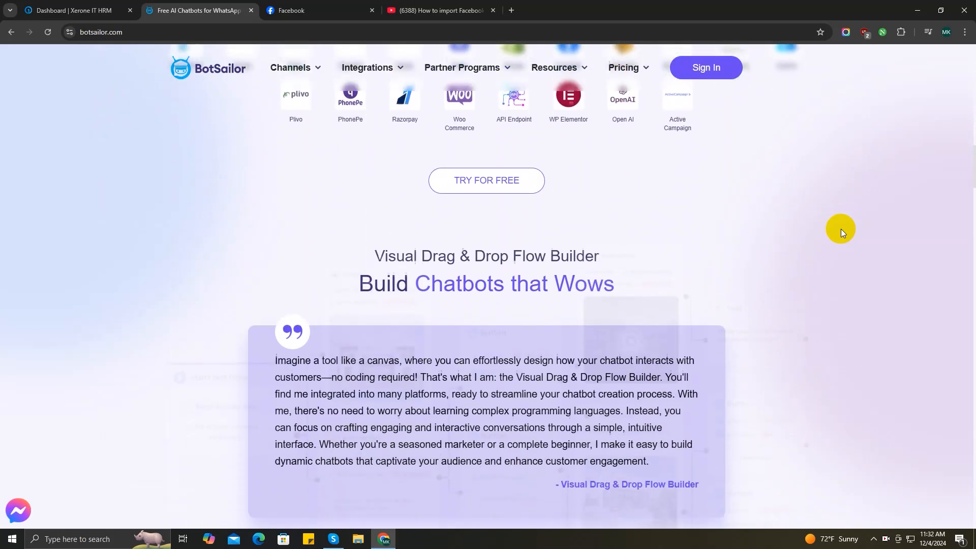
# Browse the botsailor.com homepage down and back to Chatbot Channels, then go to Sign In
pyautogui.scroll(-5, 840, 233)
pyautogui.scroll(-5, 841, 233)
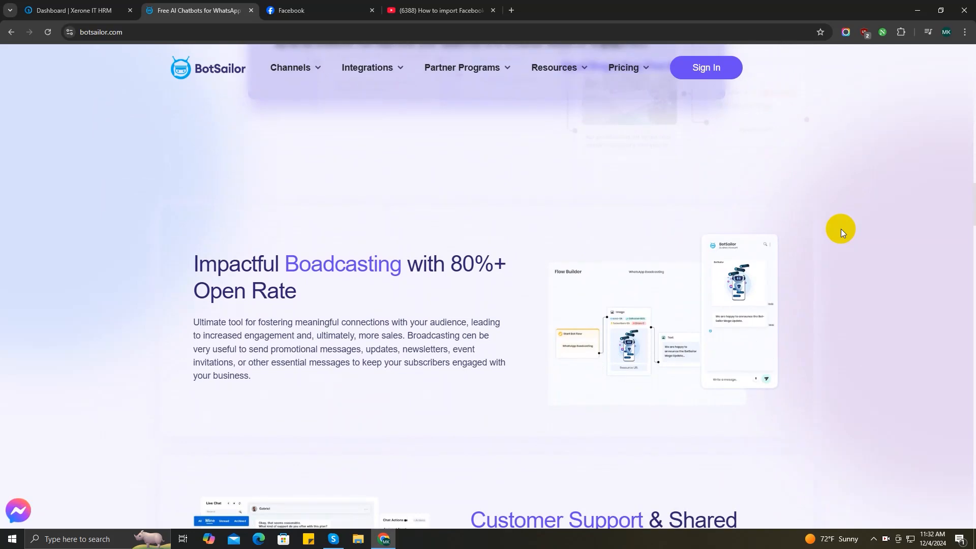
pyautogui.scroll(-3, 841, 233)
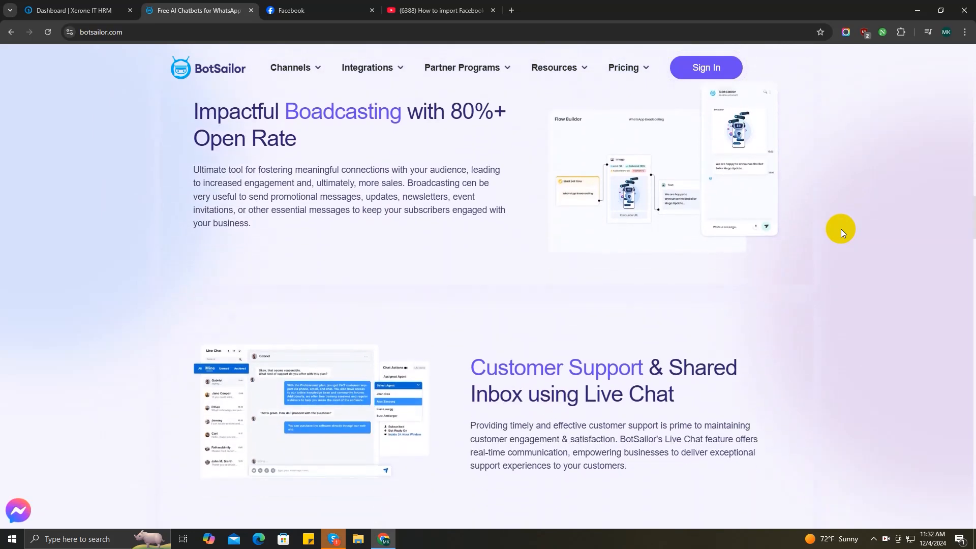
pyautogui.scroll(3, 841, 233)
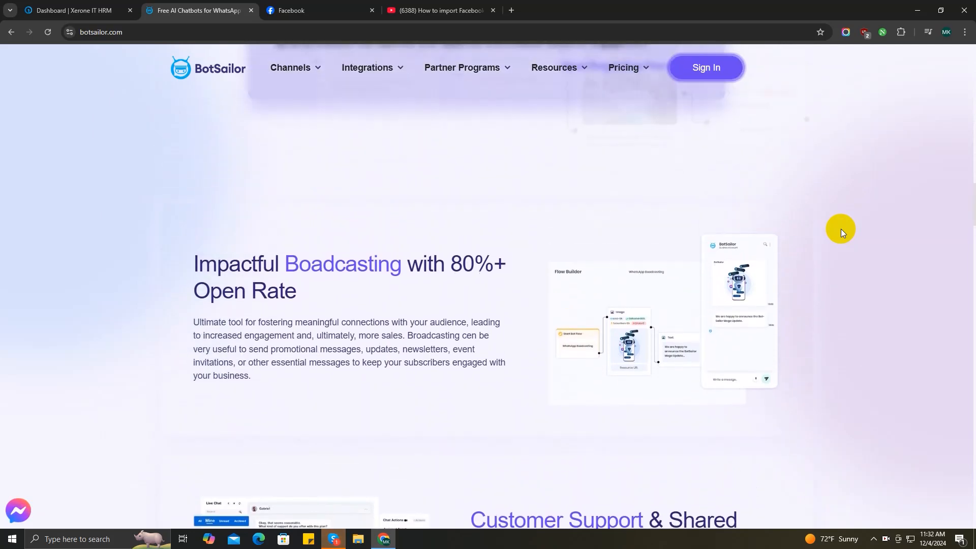
pyautogui.scroll(4, 841, 233)
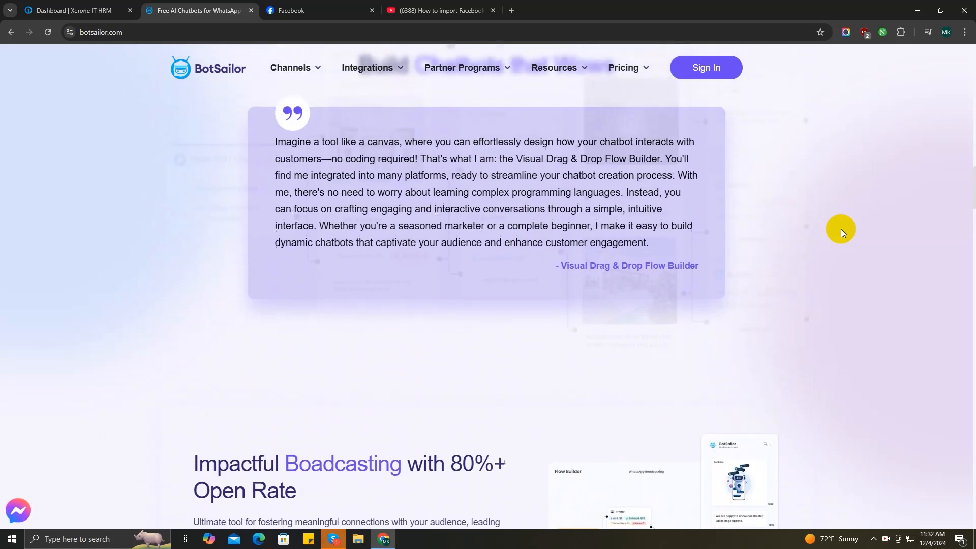
pyautogui.scroll(5, 841, 233)
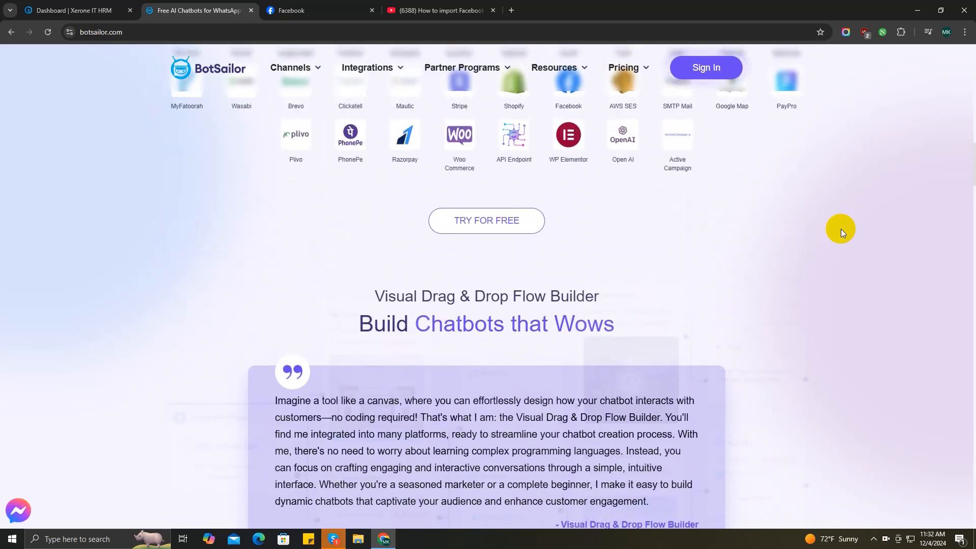
pyautogui.scroll(8, 841, 232)
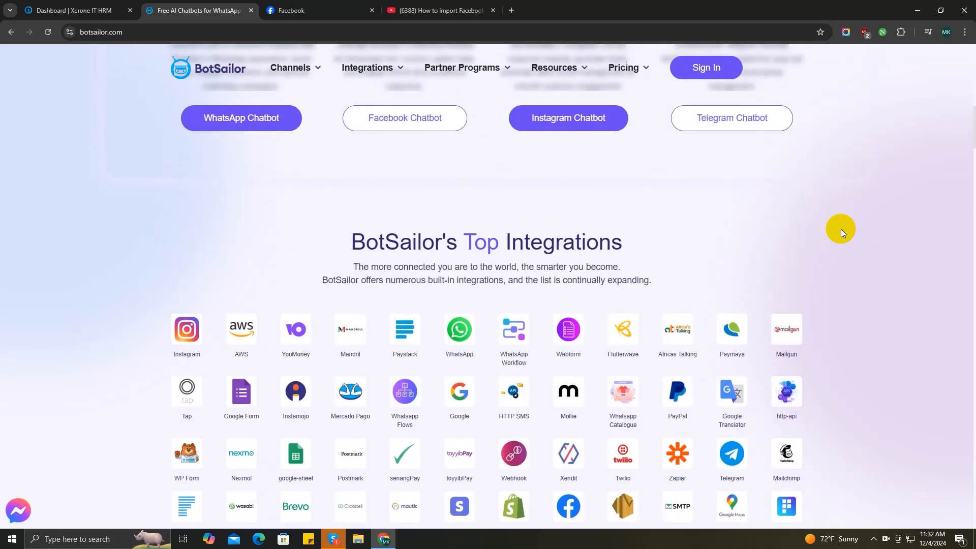
pyautogui.scroll(5, 842, 233)
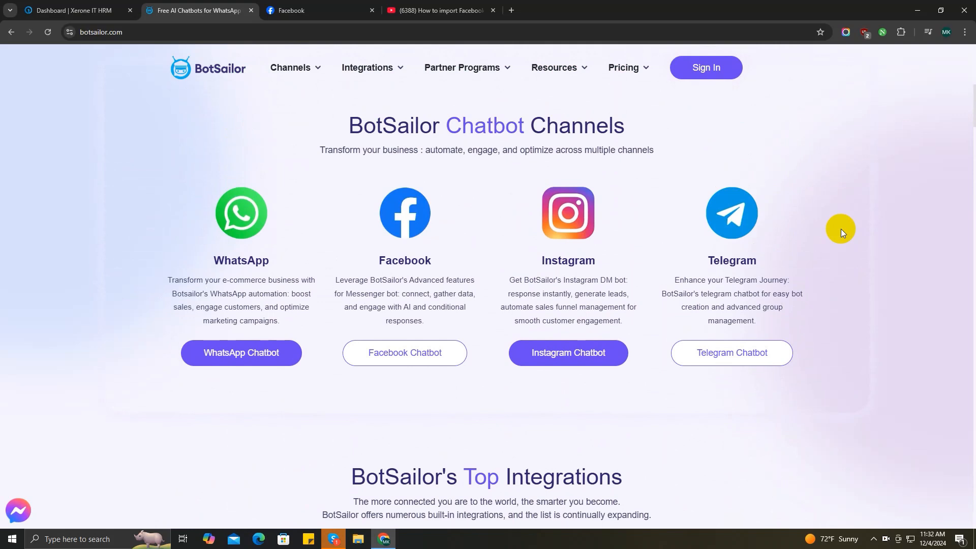
pyautogui.click(707, 77)
# Log in with saved credentials, check the connected Facebook pages, then view the YouTube import tutorial
pyautogui.click(475, 339)
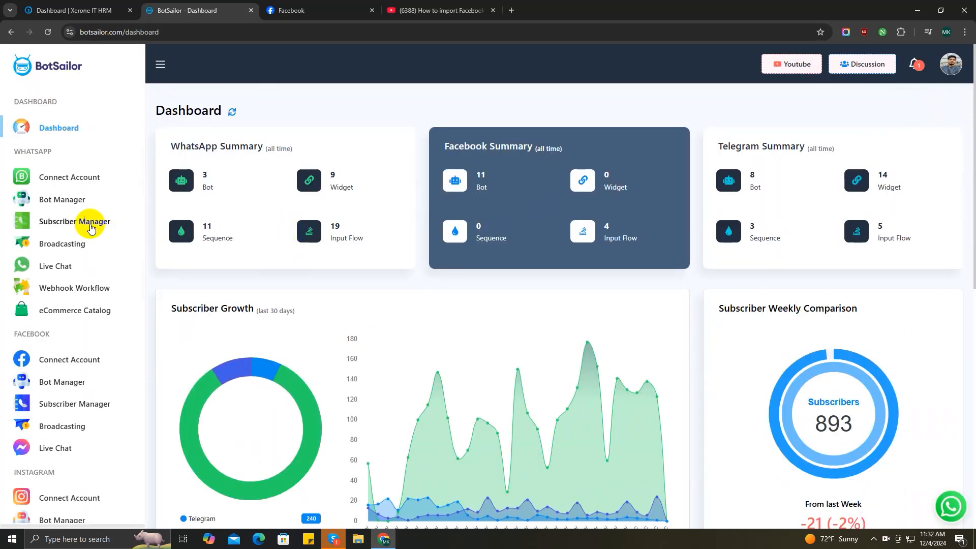
pyautogui.scroll(-3, 92, 229)
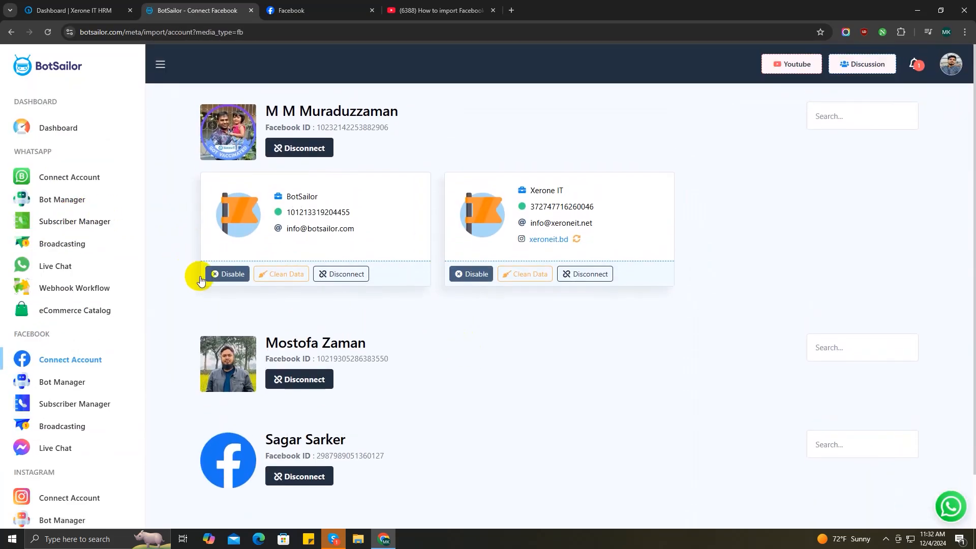
pyautogui.click(424, 11)
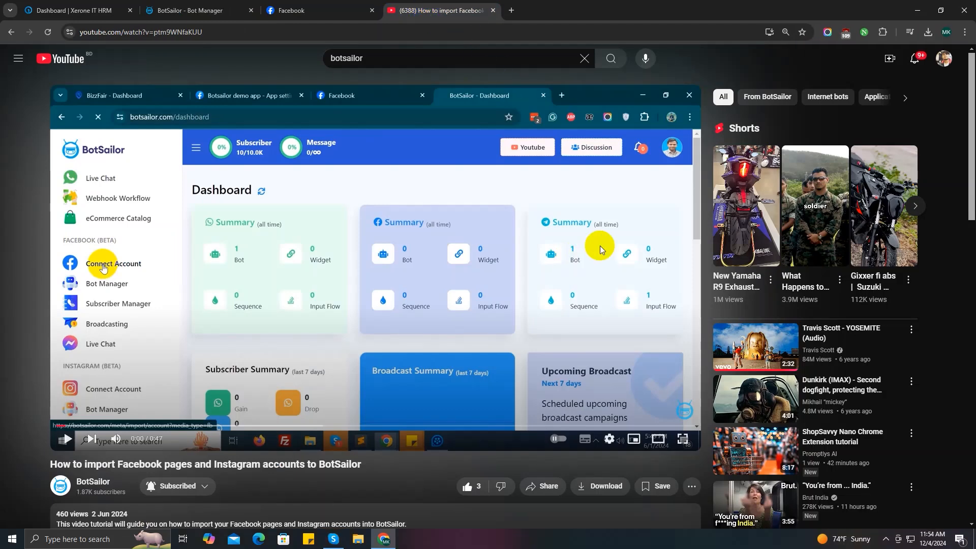
# Back in the bot manager, duplicate the Ecommerce Store bot reply and close the duplicate's builder
pyautogui.click(209, 10)
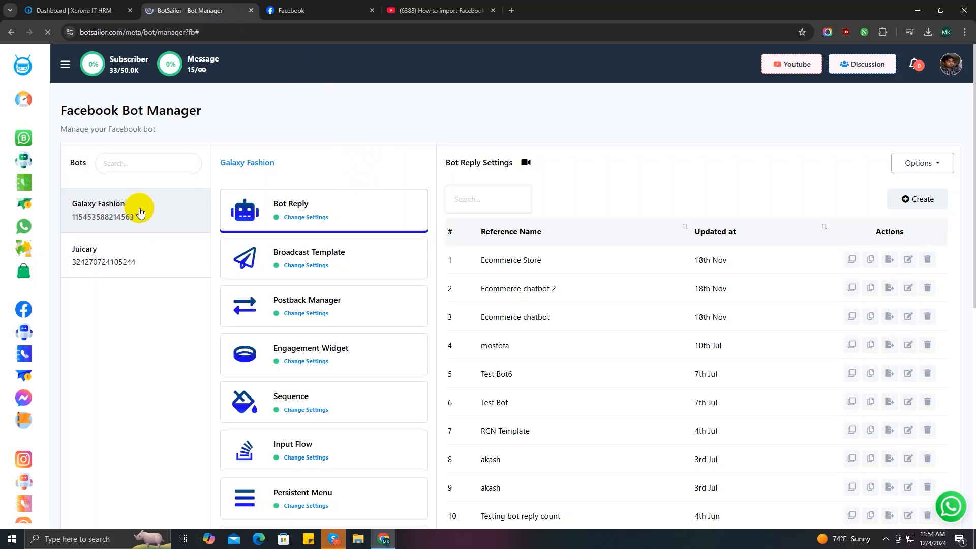
pyautogui.scroll(-2, 612, 398)
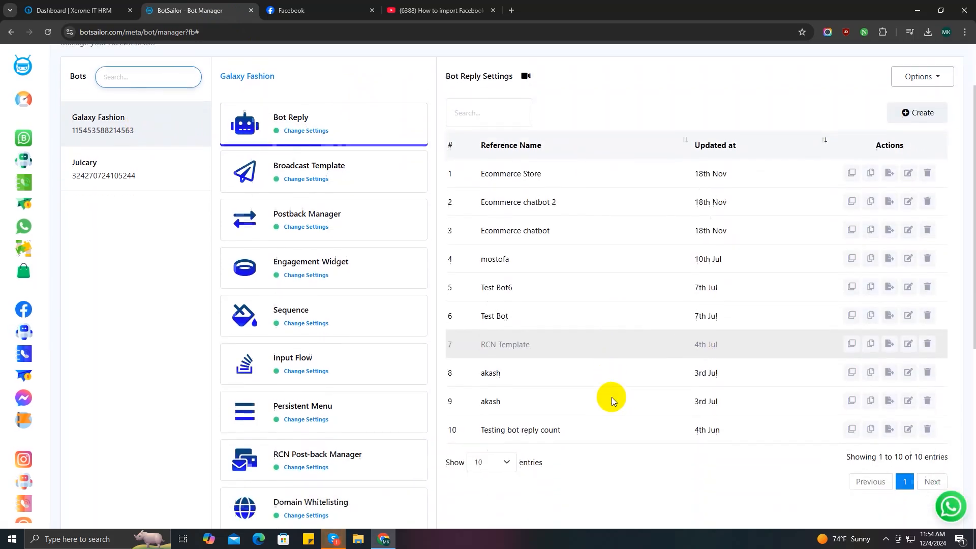
pyautogui.scroll(1, 611, 398)
pyautogui.click(852, 209)
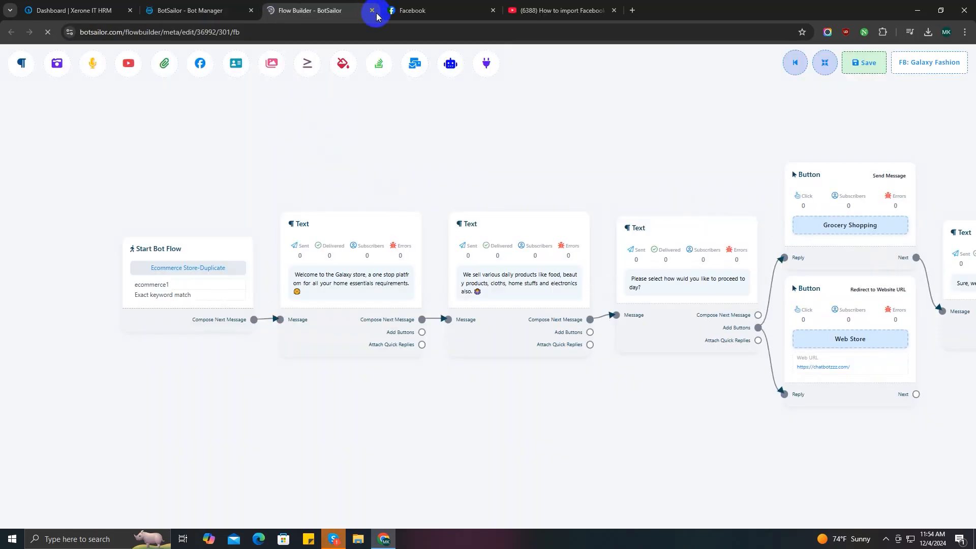
pyautogui.click(371, 11)
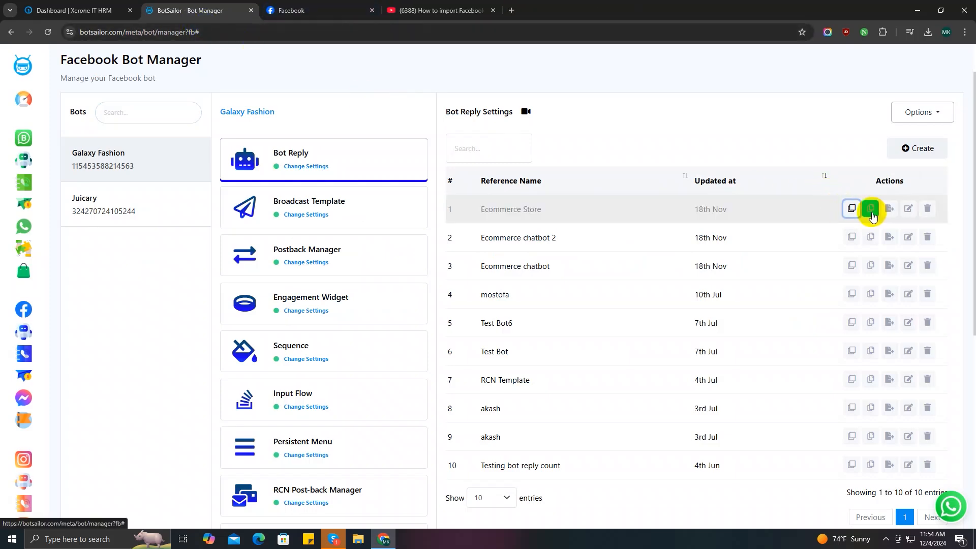
# Copy the Ecommerce Store reply to the Juicary page and confirm it appears there
pyautogui.click(870, 209)
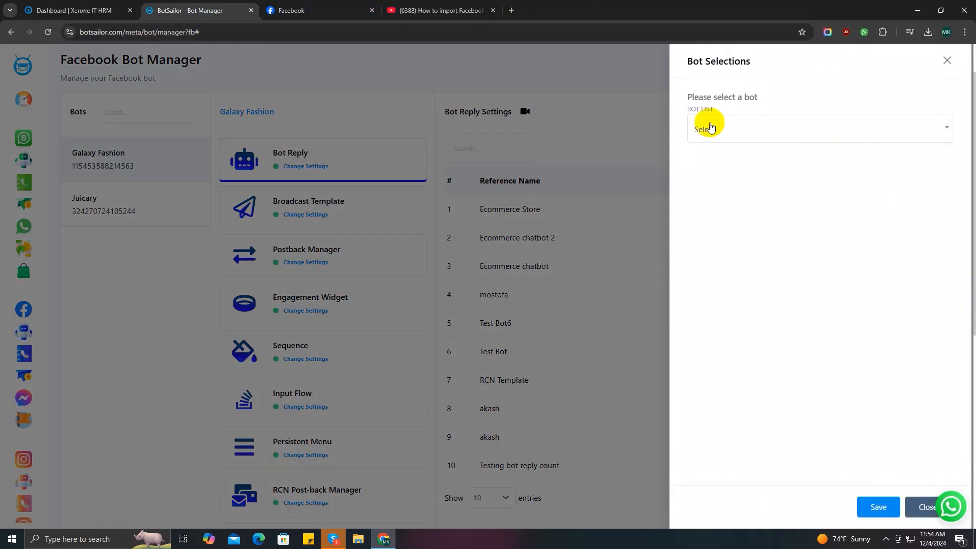
pyautogui.click(795, 135)
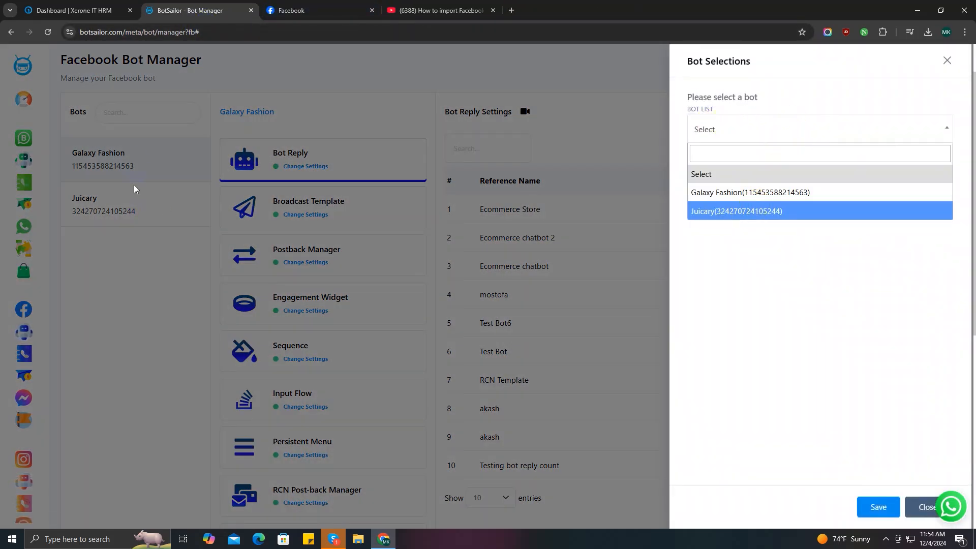
pyautogui.click(716, 211)
pyautogui.click(880, 506)
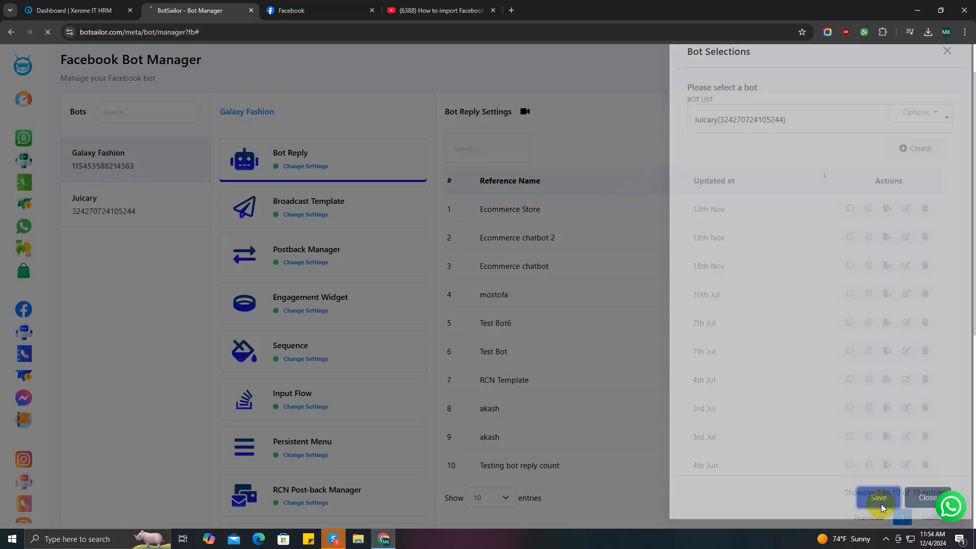
pyautogui.click(122, 258)
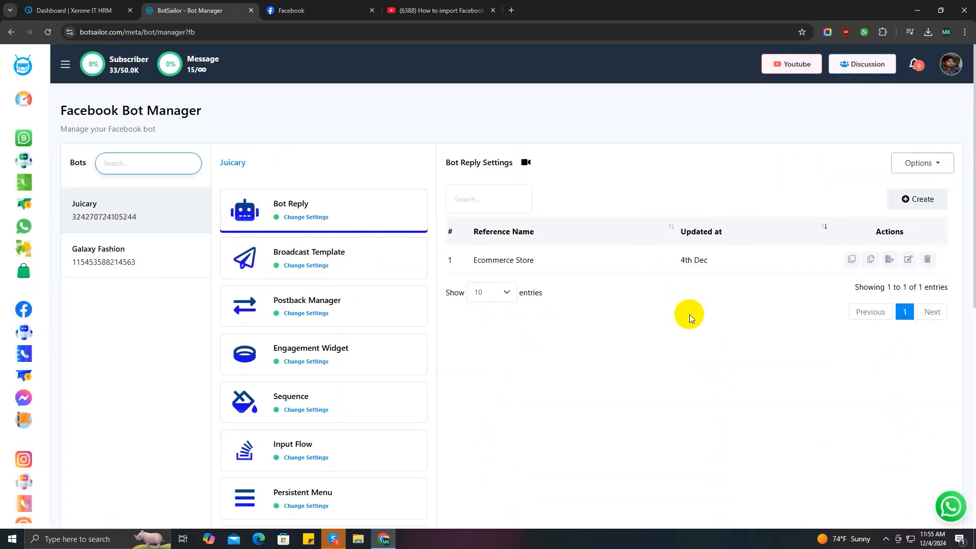
pyautogui.click(106, 263)
# Export Galaxy Fashion's Ecommerce Store flow to a file
pyautogui.click(927, 259)
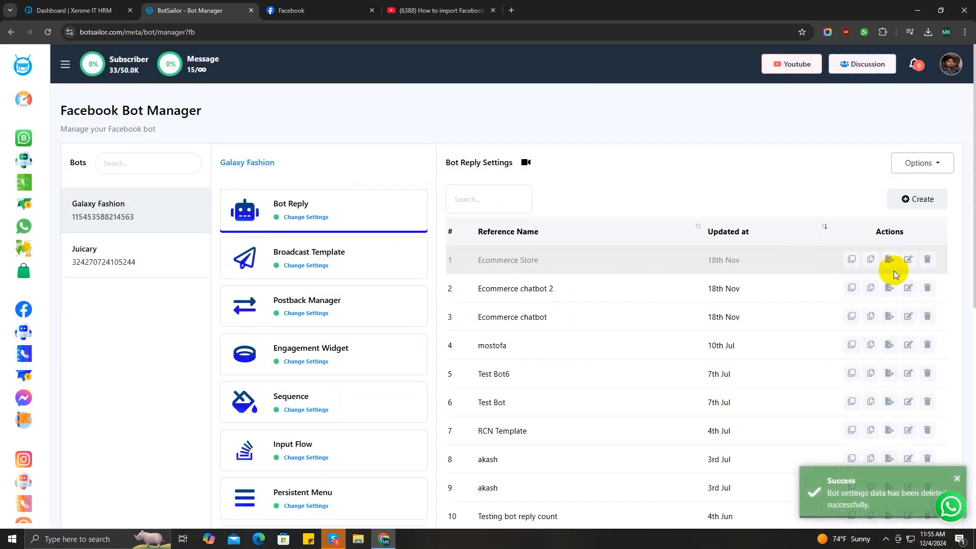
pyautogui.click(891, 260)
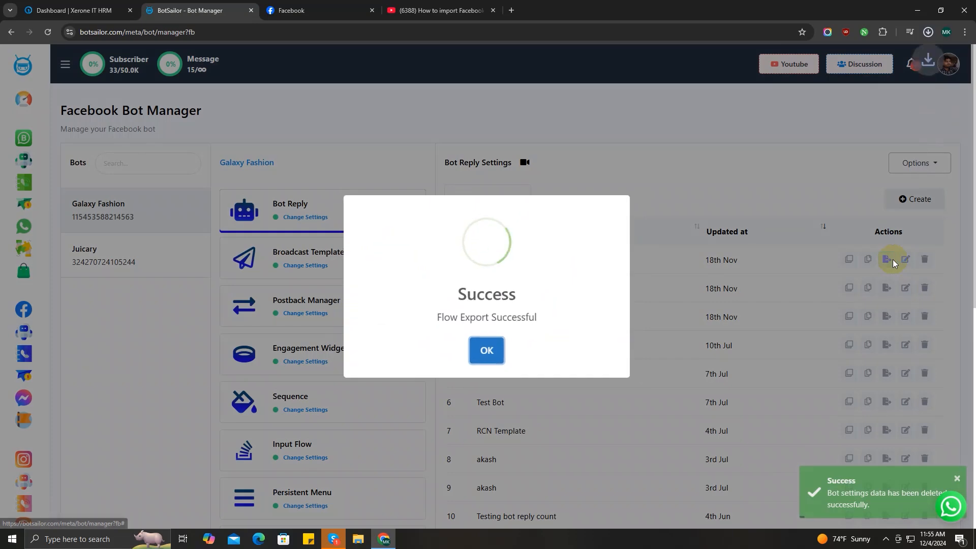
pyautogui.click(488, 349)
# Delete Juicary's copied Ecommerce Store reply and import the exported .txt flow in its place
pyautogui.click(148, 251)
pyautogui.click(927, 259)
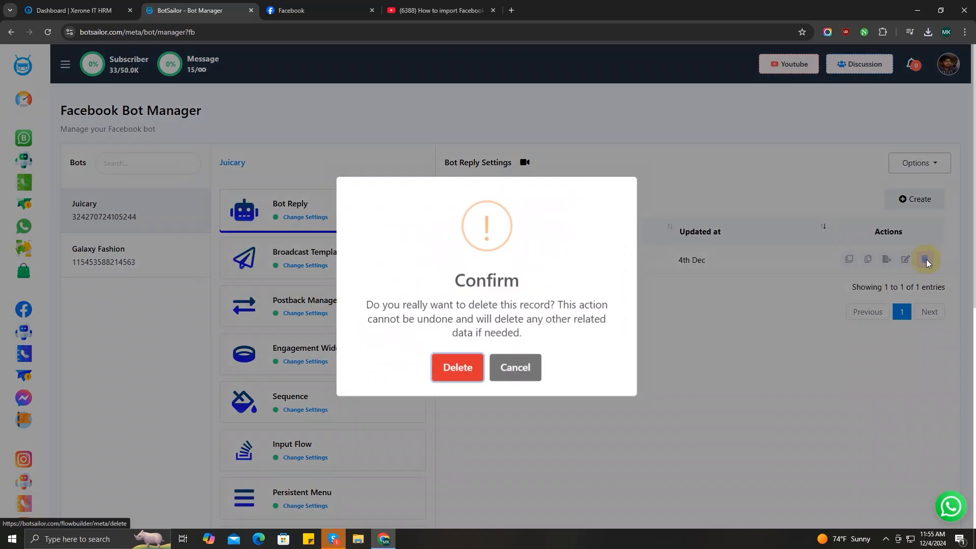
pyautogui.click(457, 366)
pyautogui.click(919, 163)
pyautogui.click(891, 251)
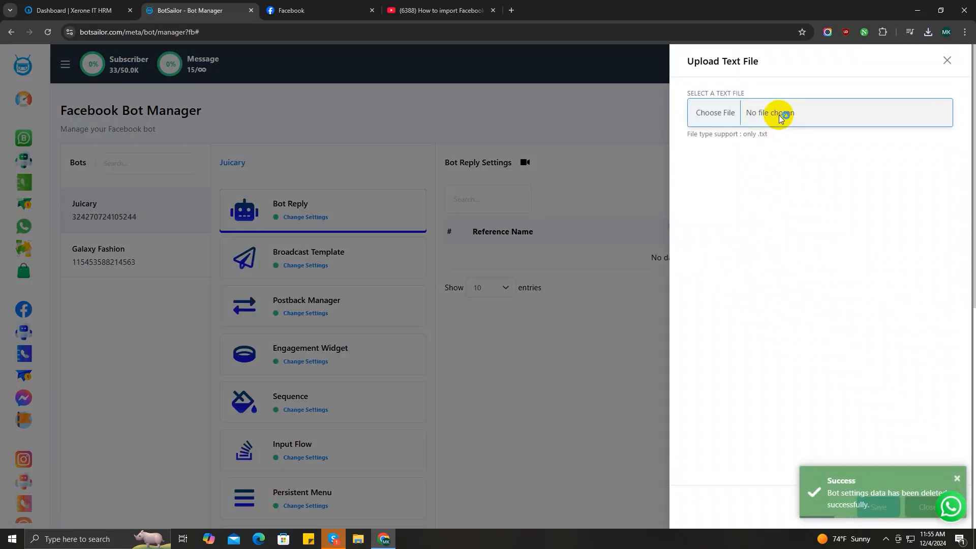
pyautogui.click(778, 114)
pyautogui.click(273, 111)
pyautogui.click(810, 342)
pyautogui.click(869, 509)
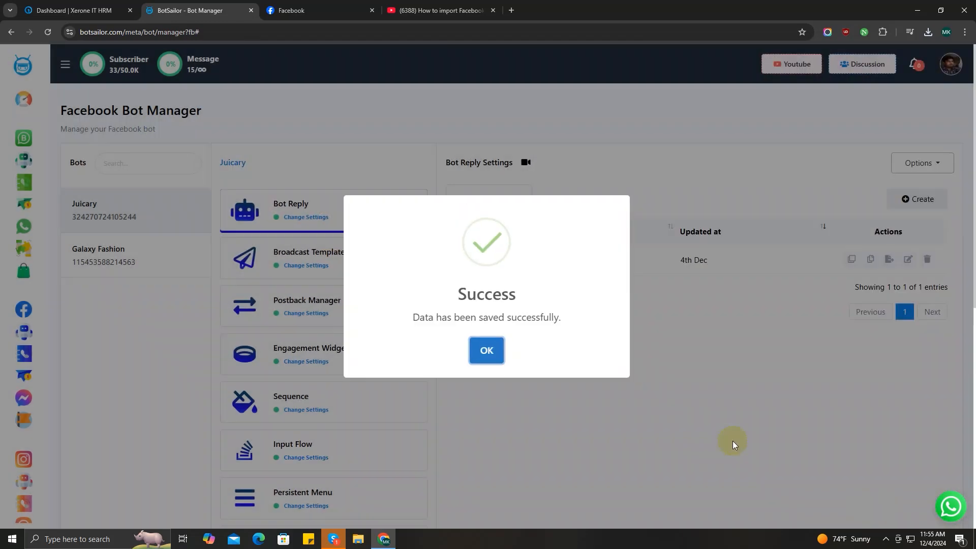
pyautogui.click(488, 349)
# Open Galaxy Fashion's Ecommerce Store flow, return, and start deleting that reply
pyautogui.click(89, 248)
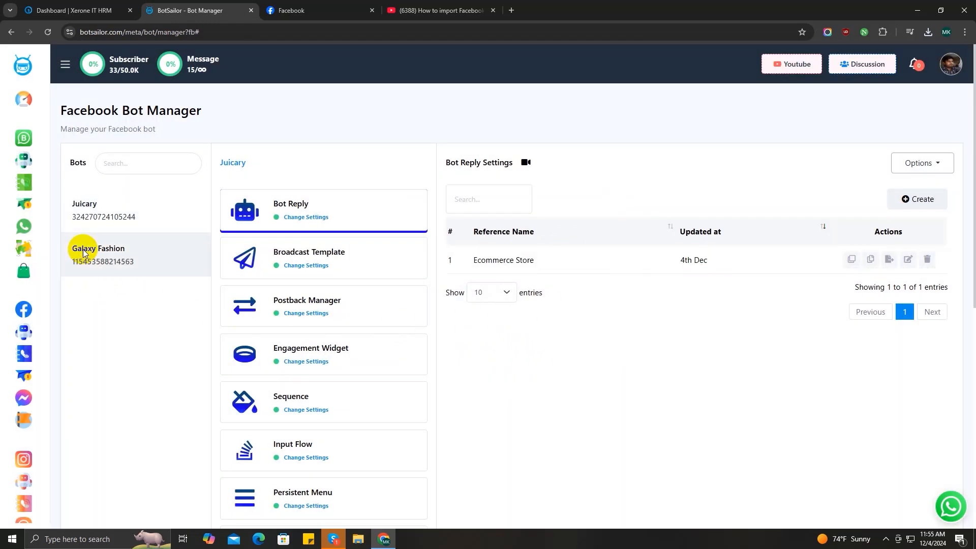
pyautogui.click(909, 262)
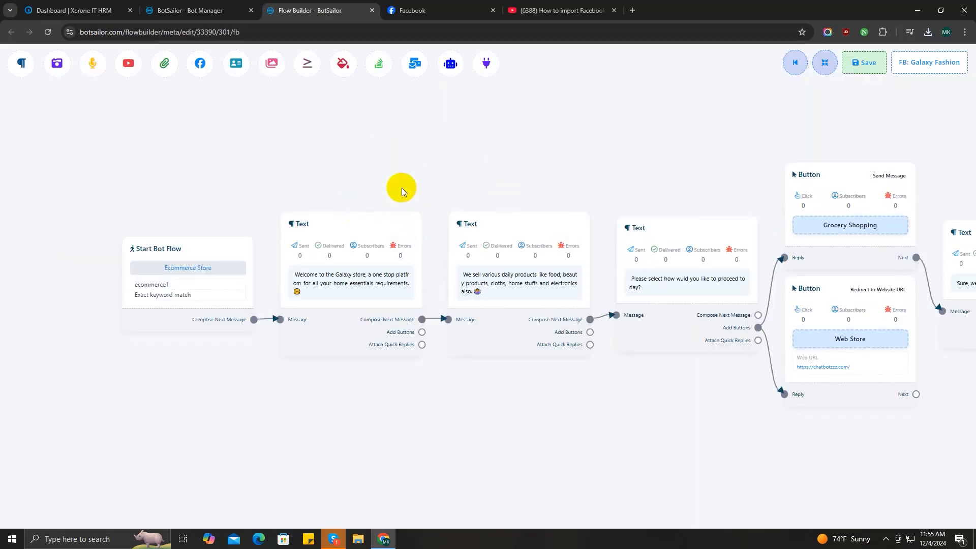
pyautogui.click(190, 10)
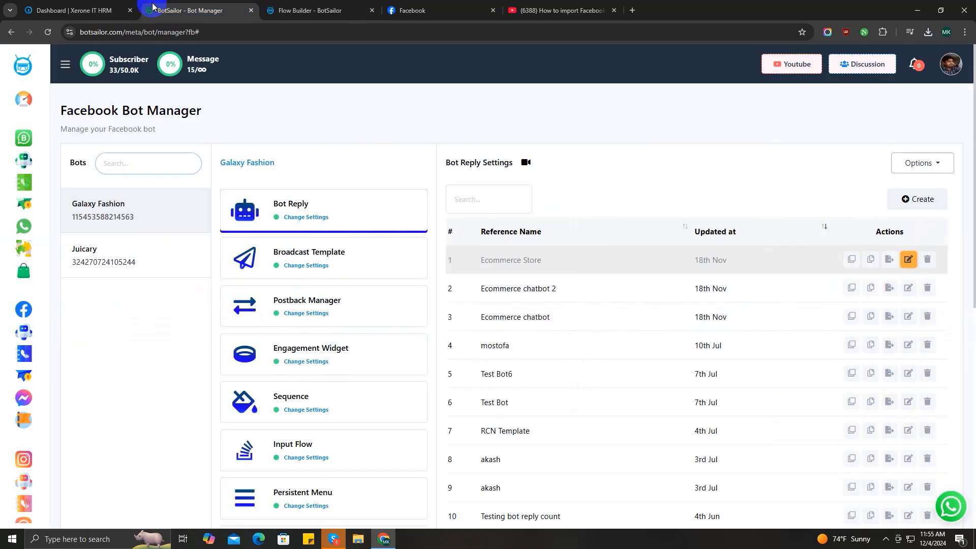
pyautogui.click(928, 260)
# Confirm deleting Galaxy Fashion's reply and start a new bot reply flow for Xerone IT
pyautogui.click(465, 365)
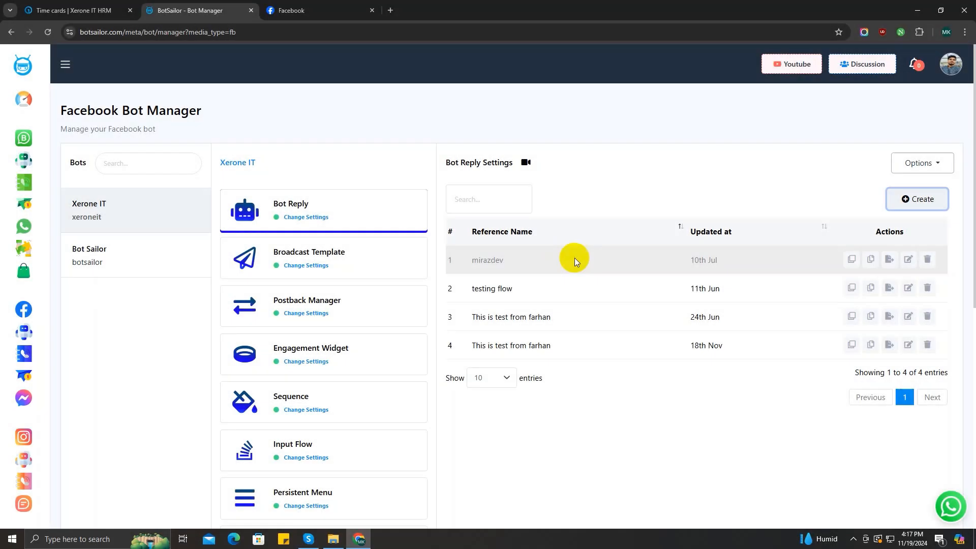
pyautogui.click(908, 200)
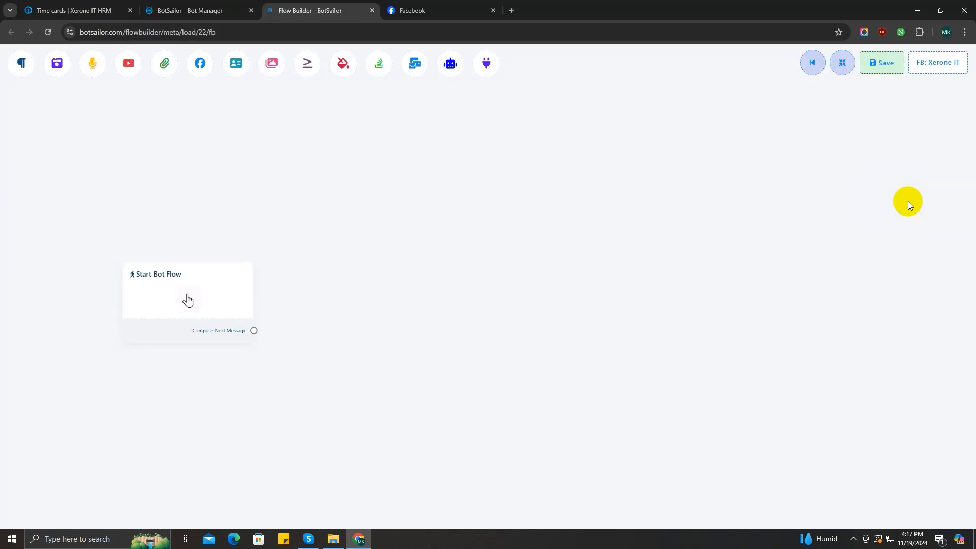
pyautogui.scroll(5, 513, 279)
pyautogui.moveTo(393, 310); pyautogui.dragTo(591, 284)
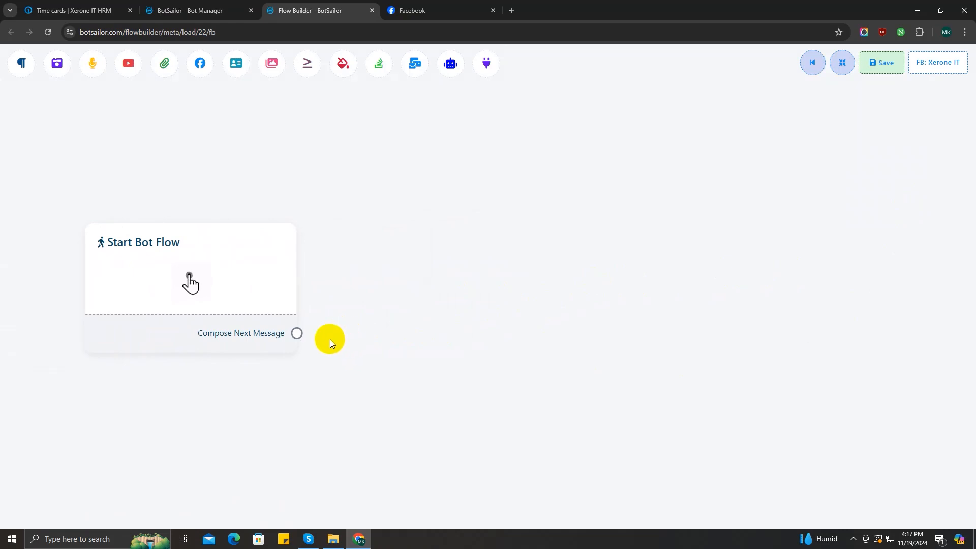
# Link a Text block from Start Bot Flow, open its message settings, then delete it
pyautogui.moveTo(312, 329); pyautogui.dragTo(415, 178)
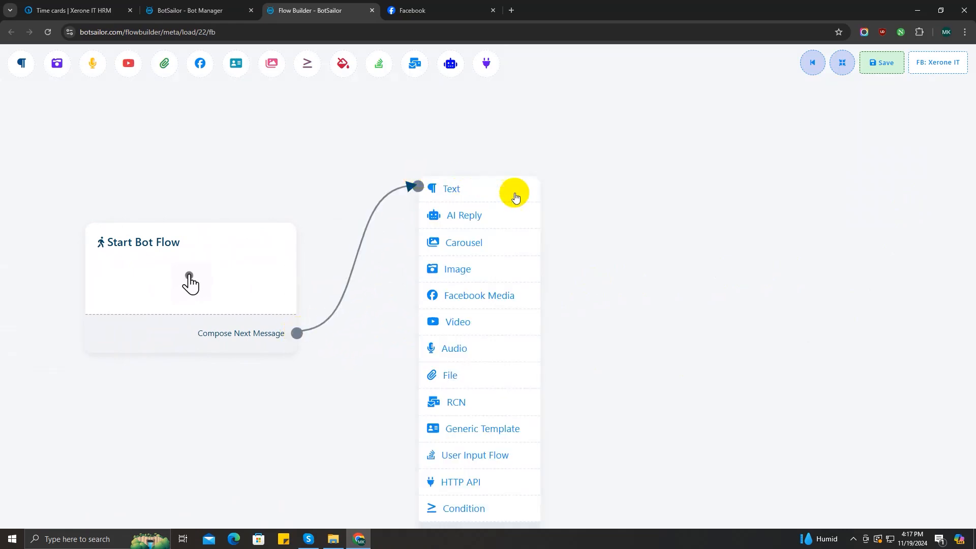
pyautogui.click(451, 188)
pyautogui.moveTo(526, 263); pyautogui.dragTo(453, 240)
pyautogui.doubleClick(492, 266)
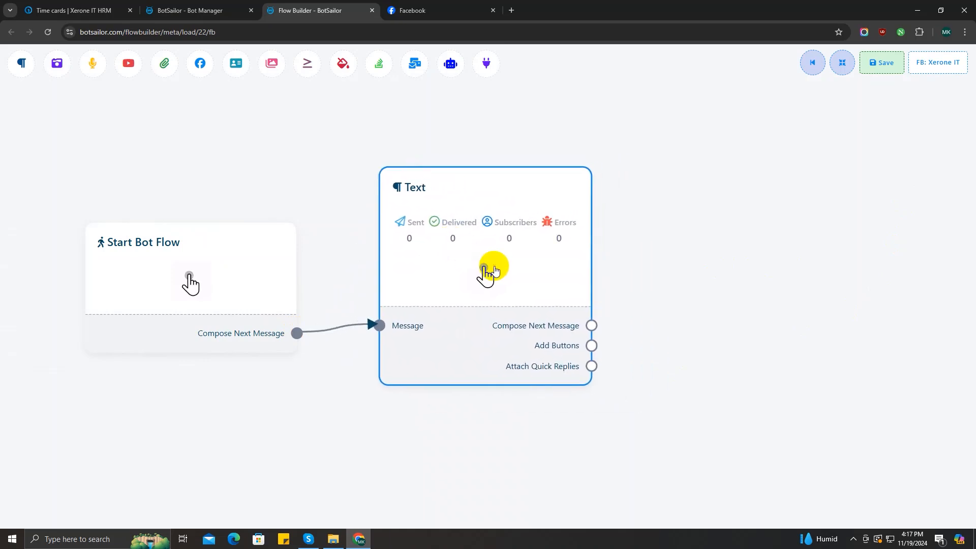
pyautogui.click(117, 146)
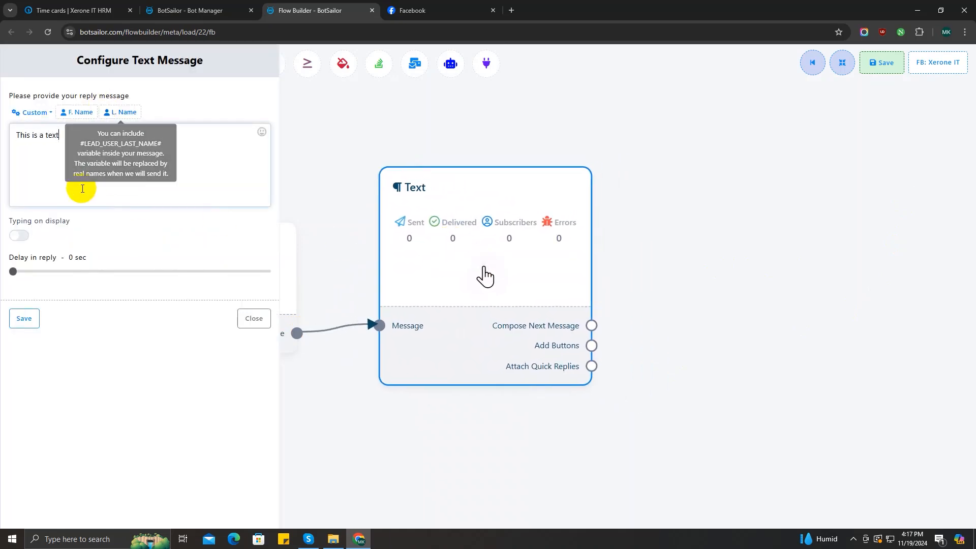
pyautogui.click(255, 322)
pyautogui.rightClick(488, 228)
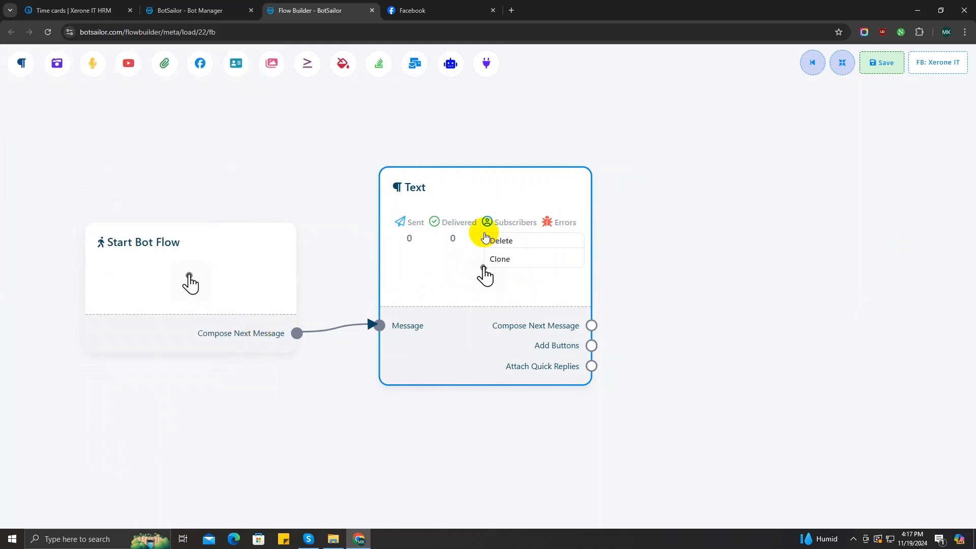
pyautogui.click(500, 244)
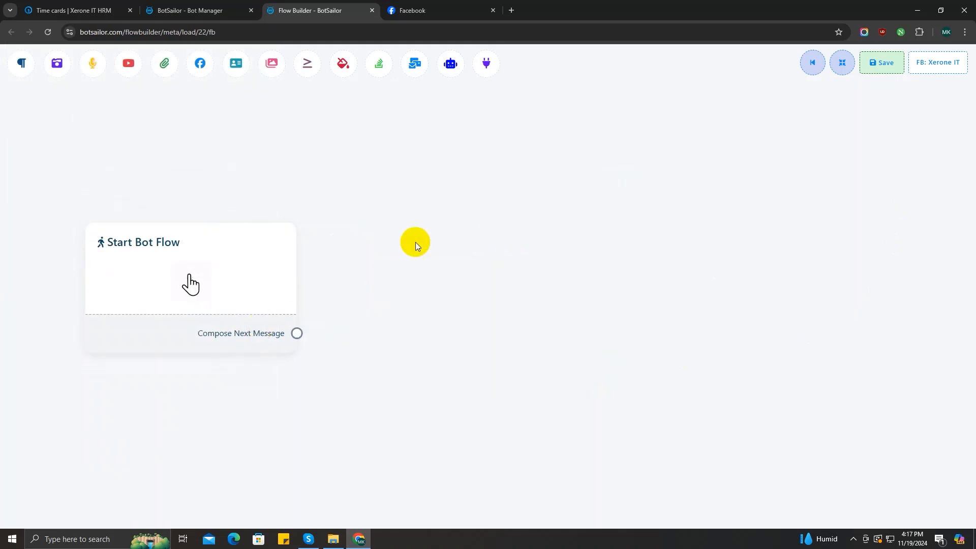
pyautogui.rightClick(390, 121)
# Add an Image block, open its upload settings without choosing a file, then delete it
pyautogui.click(428, 183)
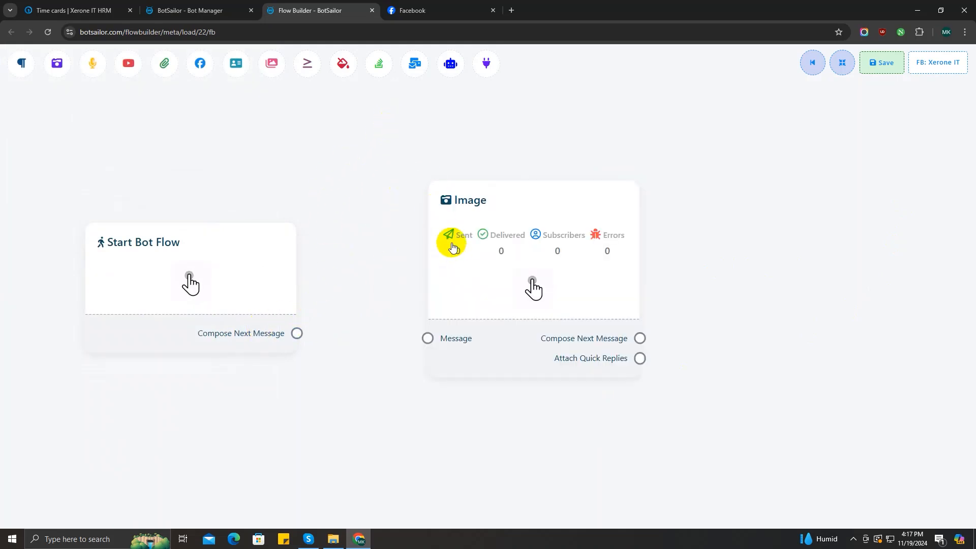
pyautogui.moveTo(451, 240); pyautogui.dragTo(421, 255)
pyautogui.doubleClick(461, 275)
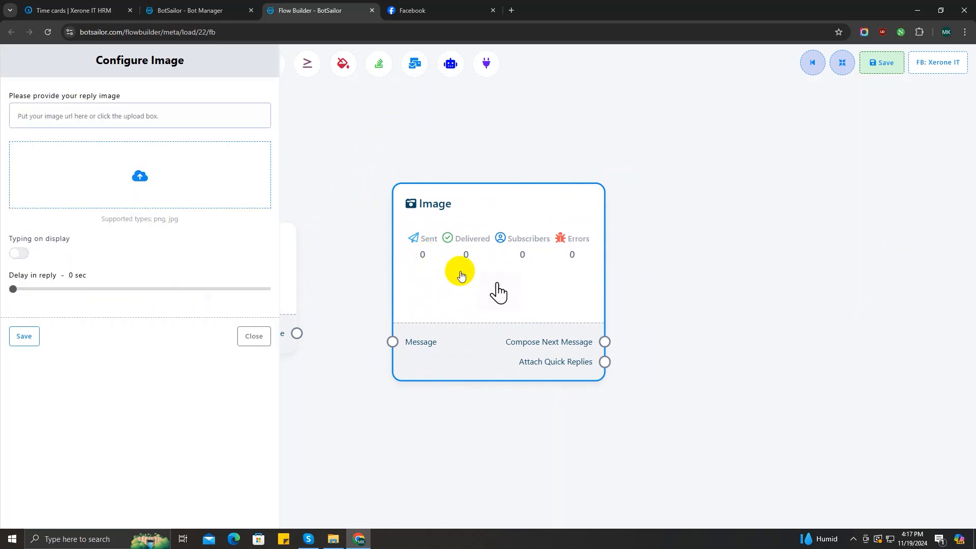
pyautogui.click(165, 121)
pyautogui.click(242, 161)
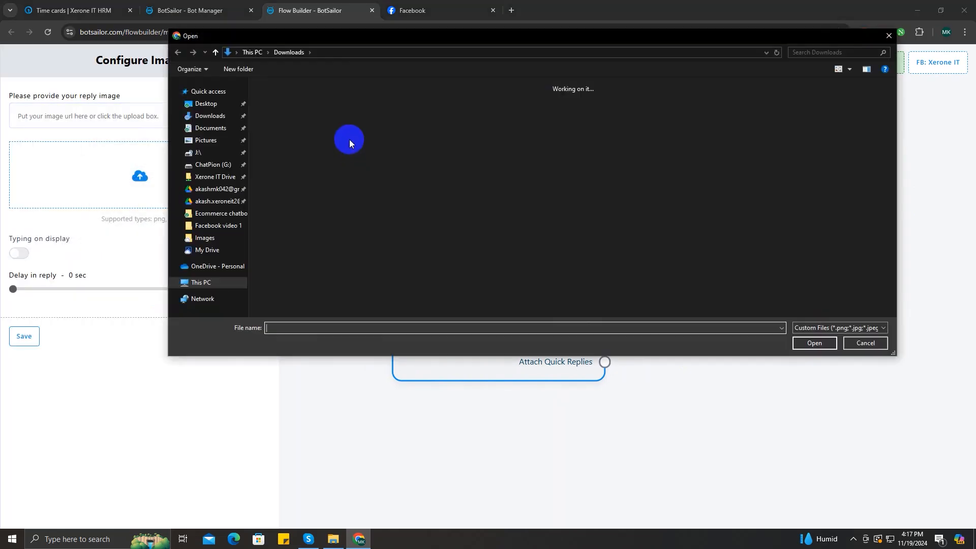
pyautogui.click(889, 36)
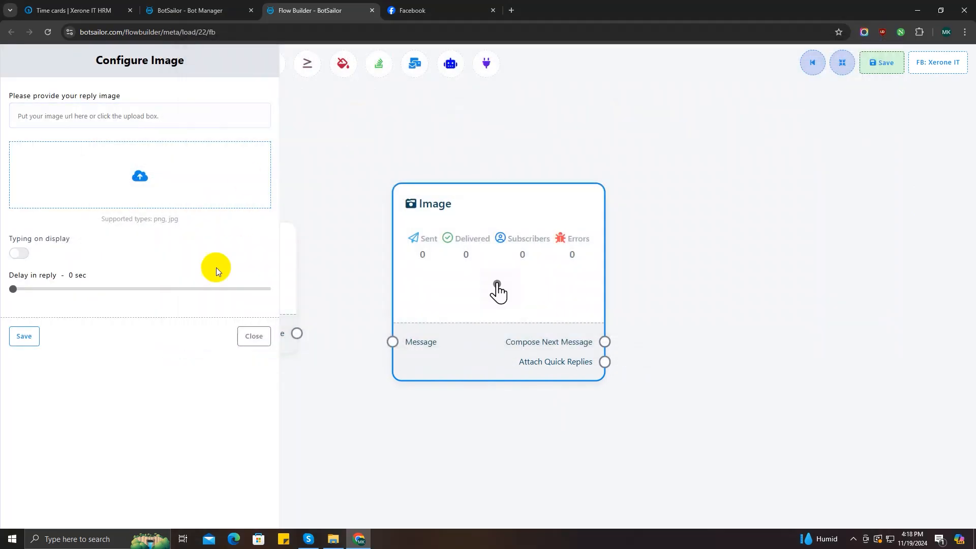
pyautogui.click(253, 333)
pyautogui.rightClick(511, 266)
pyautogui.click(518, 277)
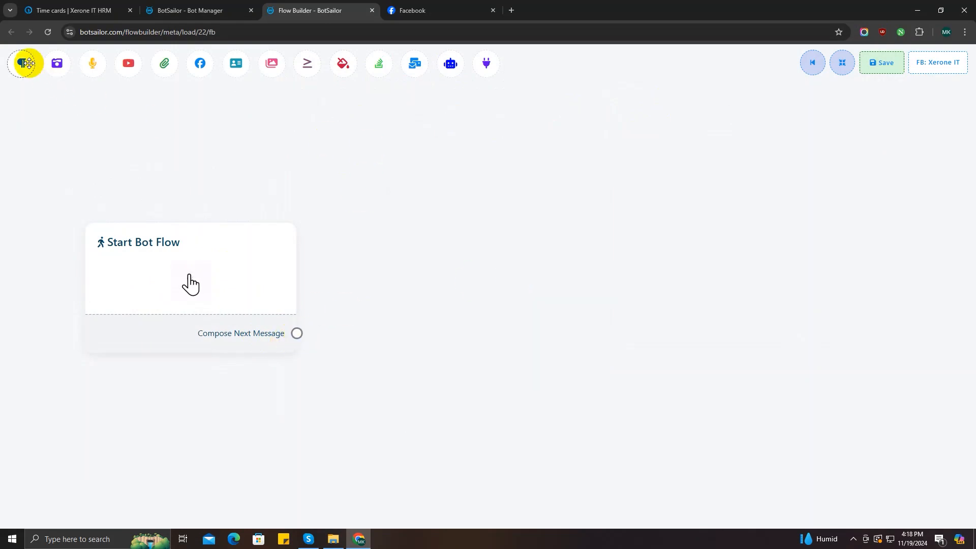
# Place an Audio block beside Start Bot Flow, leaving its audio file unselected
pyautogui.moveTo(95, 66); pyautogui.dragTo(421, 217)
pyautogui.moveTo(483, 307); pyautogui.dragTo(432, 269)
pyautogui.doubleClick(433, 270)
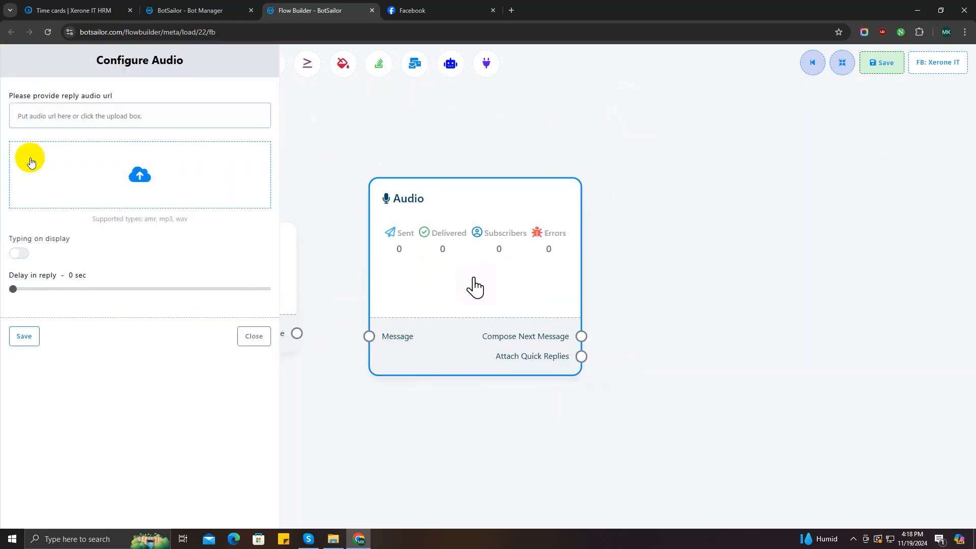
pyautogui.click(78, 120)
pyautogui.click(229, 196)
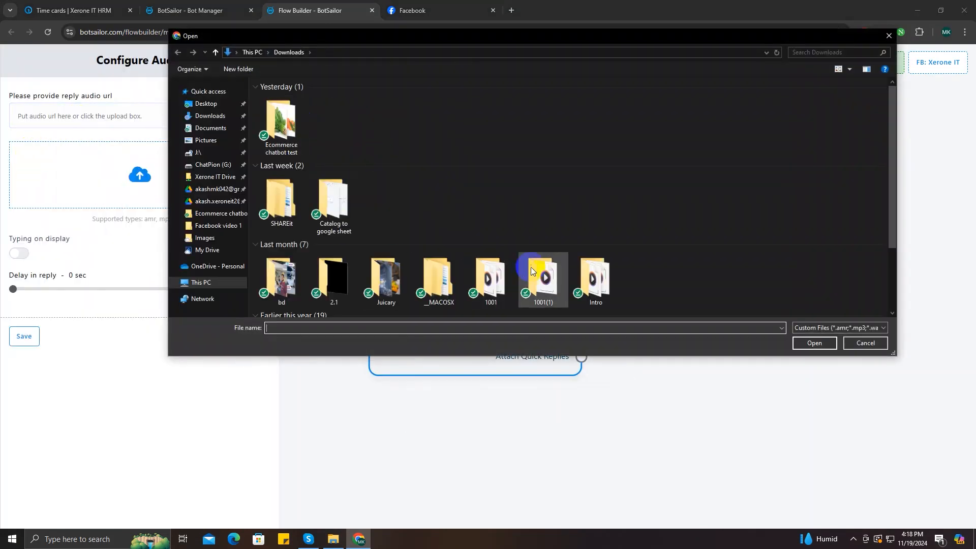
pyautogui.click(864, 344)
pyautogui.click(238, 334)
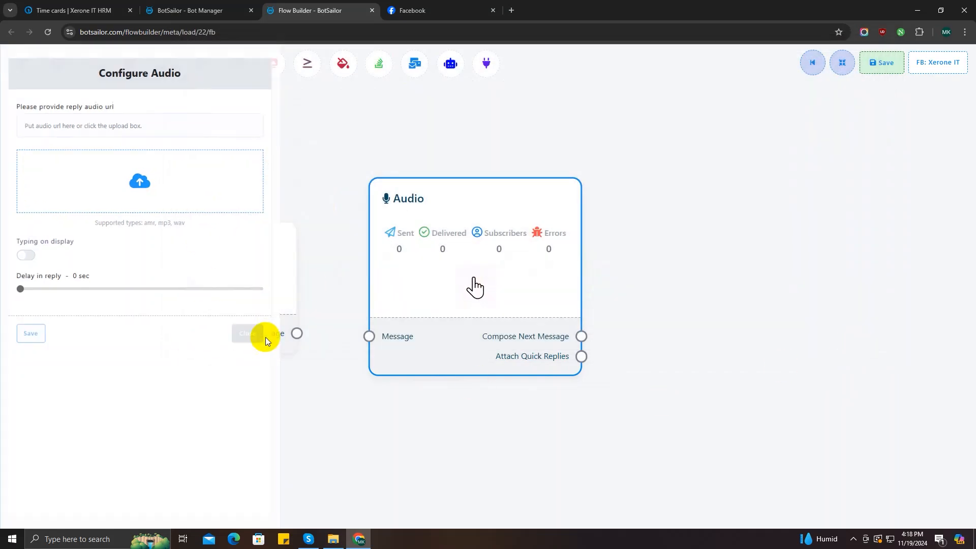
# Delete the Audio block and link a Carousel block with items from Start Bot Flow
pyautogui.rightClick(452, 248)
pyautogui.click(460, 252)
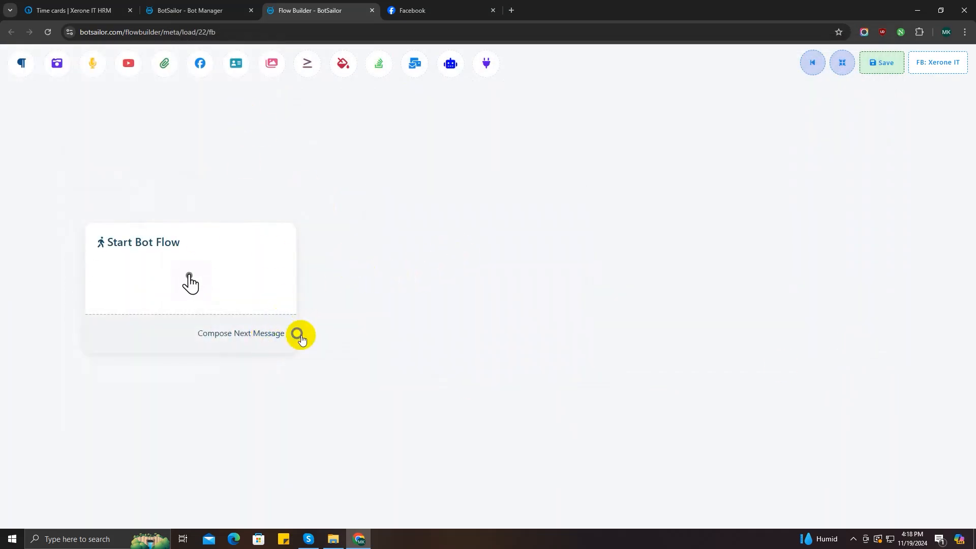
pyautogui.moveTo(300, 336); pyautogui.dragTo(416, 173)
pyautogui.click(435, 224)
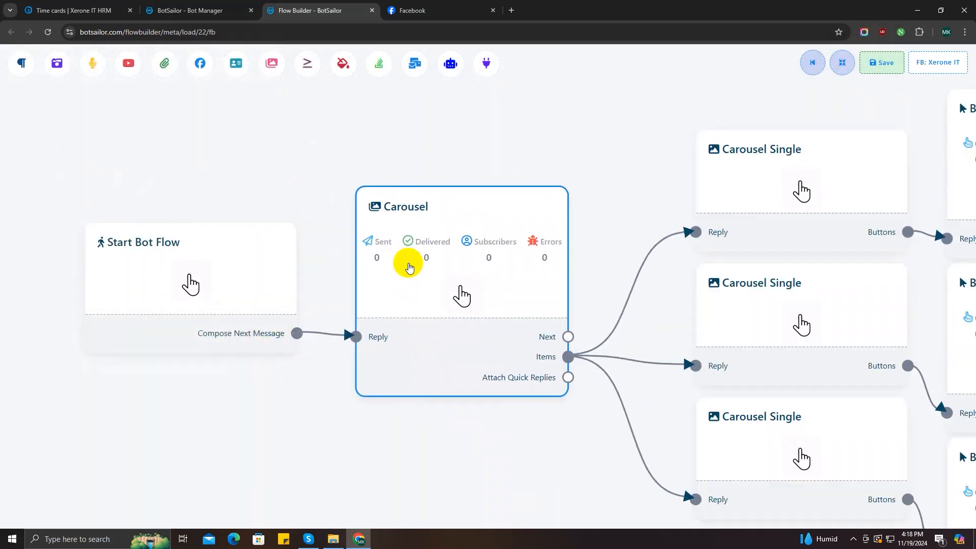
pyautogui.click(404, 279)
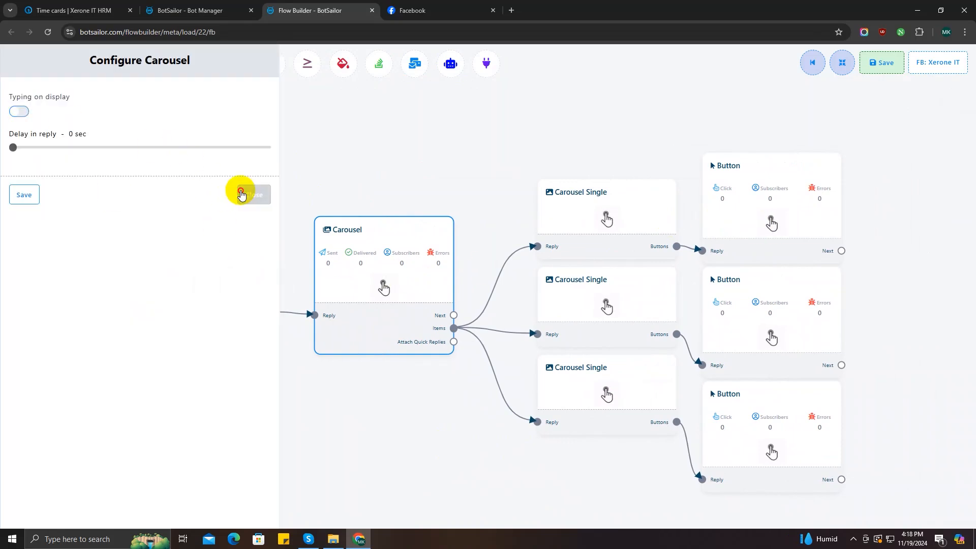
pyautogui.click(245, 193)
# Inspect the first carousel item's image, link, title and subtitle fields, then delete the Carousel
pyautogui.click(631, 215)
pyautogui.click(212, 174)
pyautogui.click(858, 344)
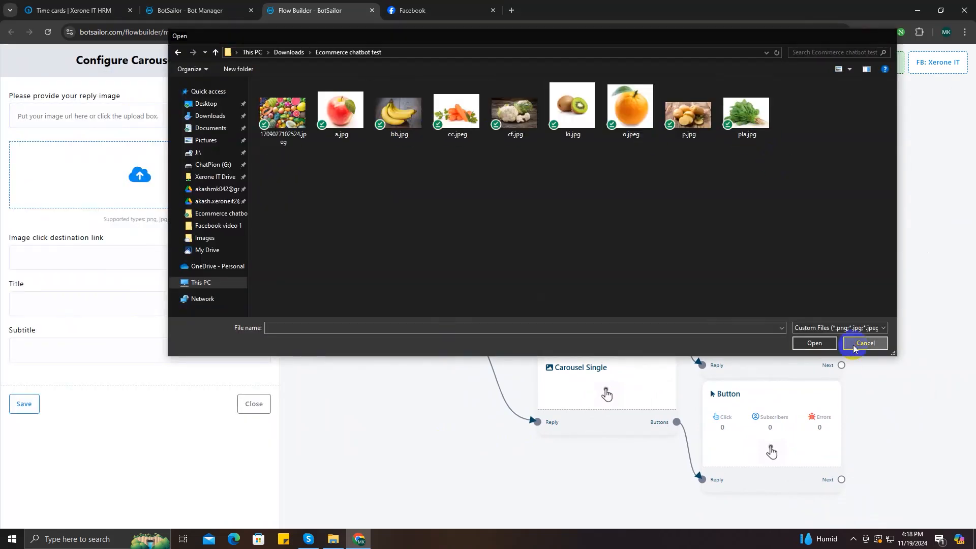
pyautogui.click(181, 116)
pyautogui.click(207, 174)
pyautogui.click(100, 260)
pyautogui.click(22, 311)
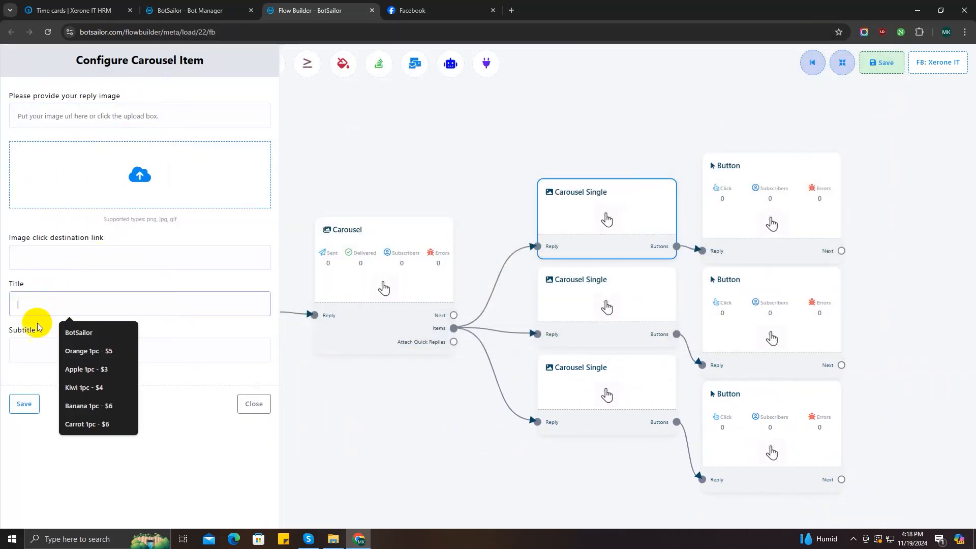
pyautogui.click(41, 353)
pyautogui.click(254, 407)
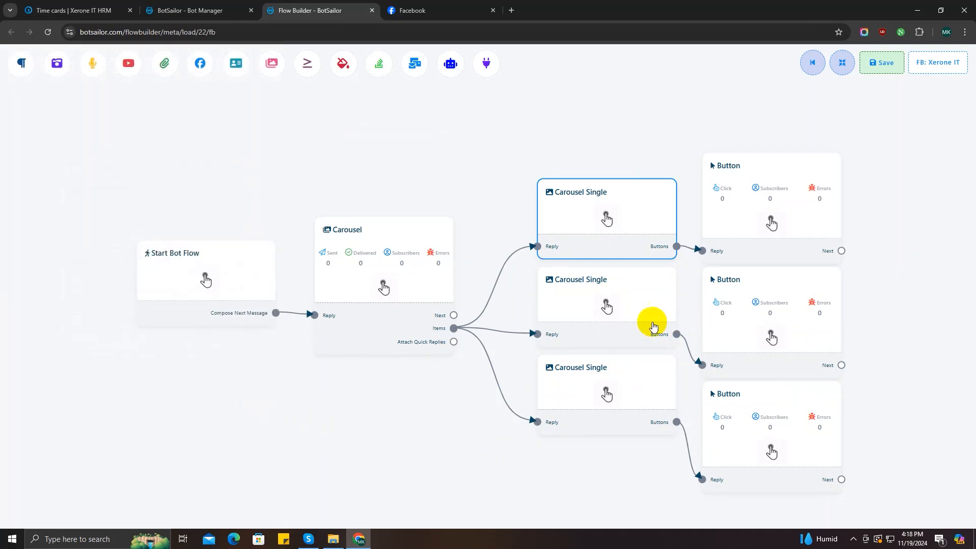
pyautogui.rightClick(371, 235)
pyautogui.click(395, 246)
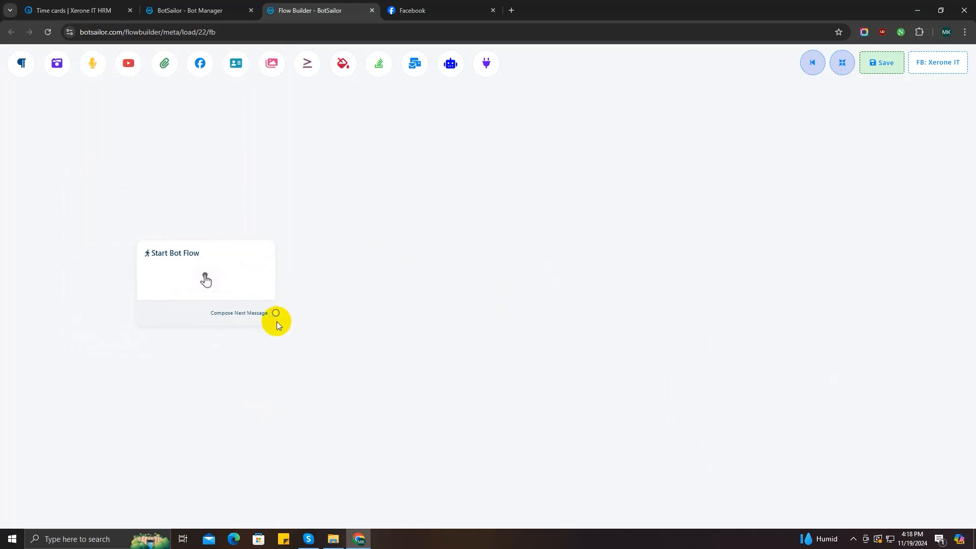
# Link an AI Reply block from Start Bot Flow, save its settings, then delete it
pyautogui.moveTo(285, 312); pyautogui.dragTo(384, 168)
pyautogui.click(408, 196)
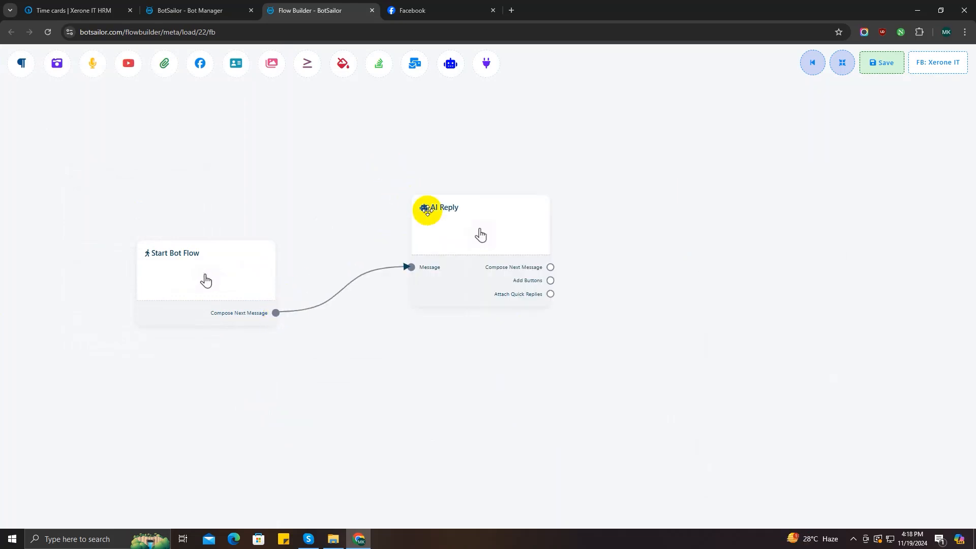
pyautogui.moveTo(420, 245); pyautogui.dragTo(378, 268)
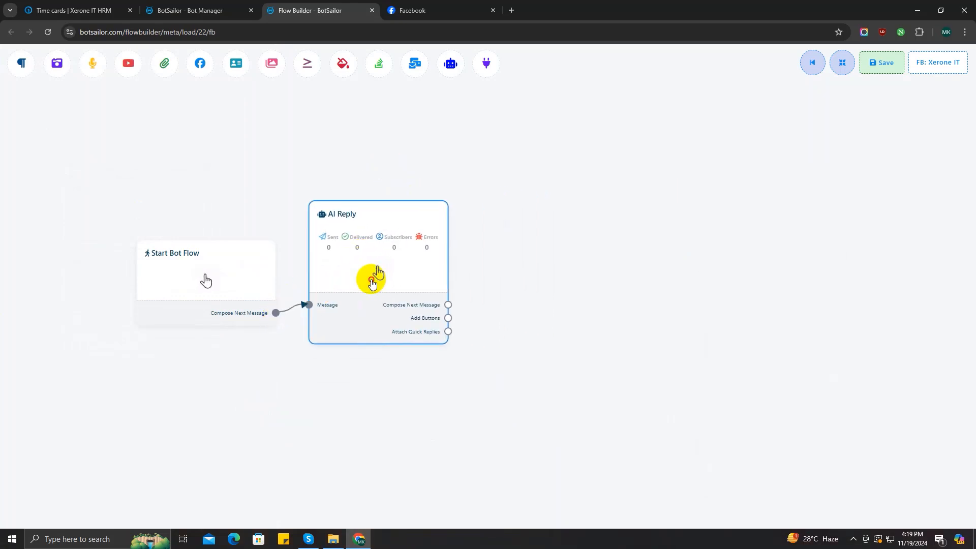
pyautogui.doubleClick(388, 269)
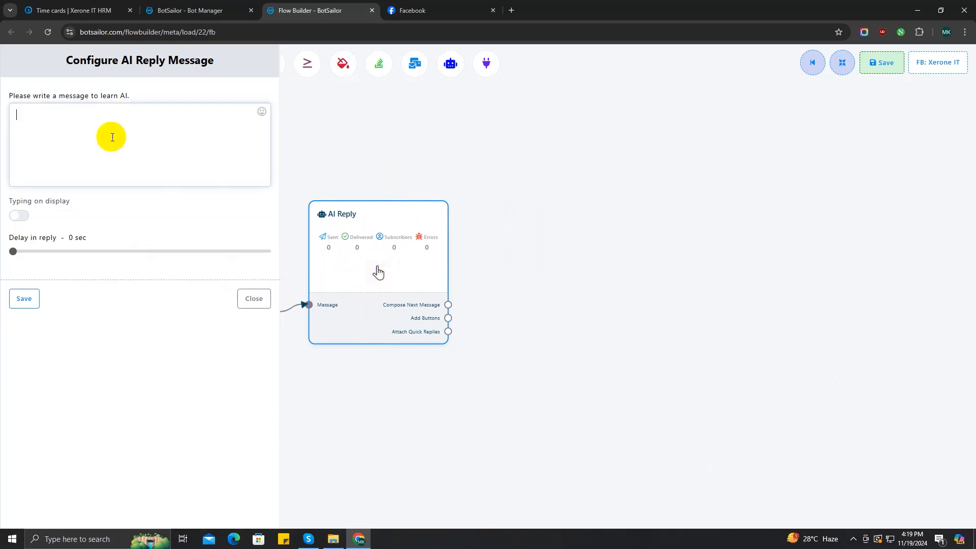
pyautogui.click(47, 128)
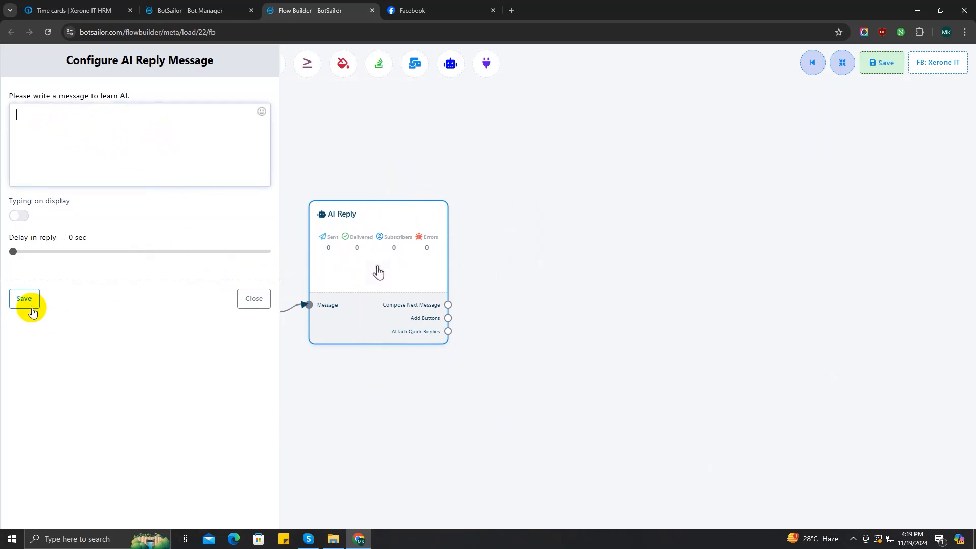
pyautogui.click(244, 305)
pyautogui.rightClick(371, 254)
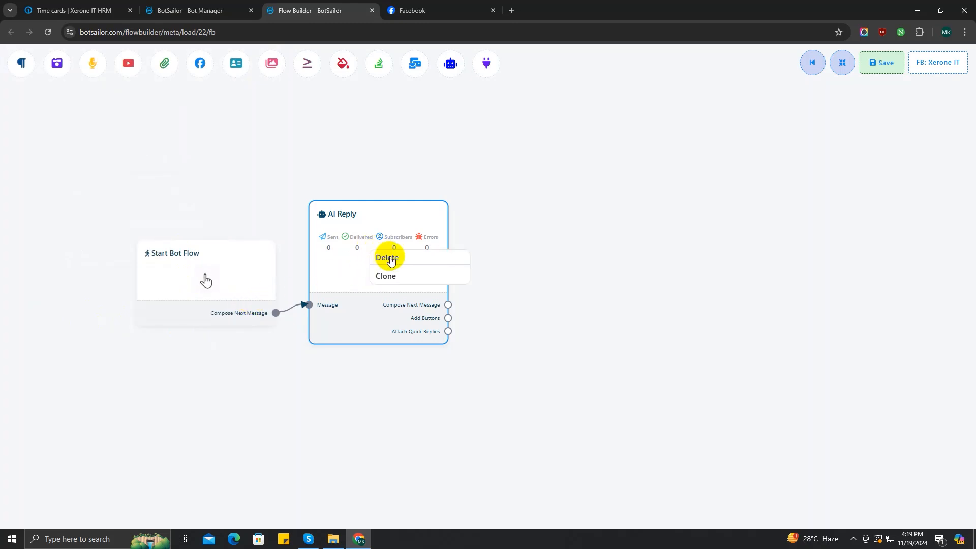
pyautogui.click(390, 259)
pyautogui.moveTo(276, 314); pyautogui.dragTo(389, 176)
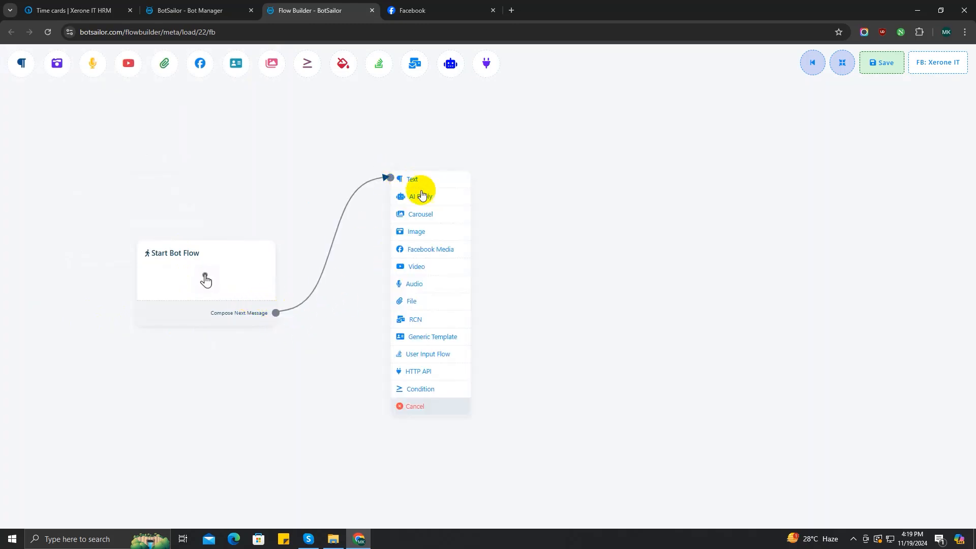
# Add a Facebook Media block after Start Bot Flow and open its URL field
pyautogui.click(430, 248)
pyautogui.moveTo(458, 294); pyautogui.dragTo(353, 269)
pyautogui.doubleClick(403, 292)
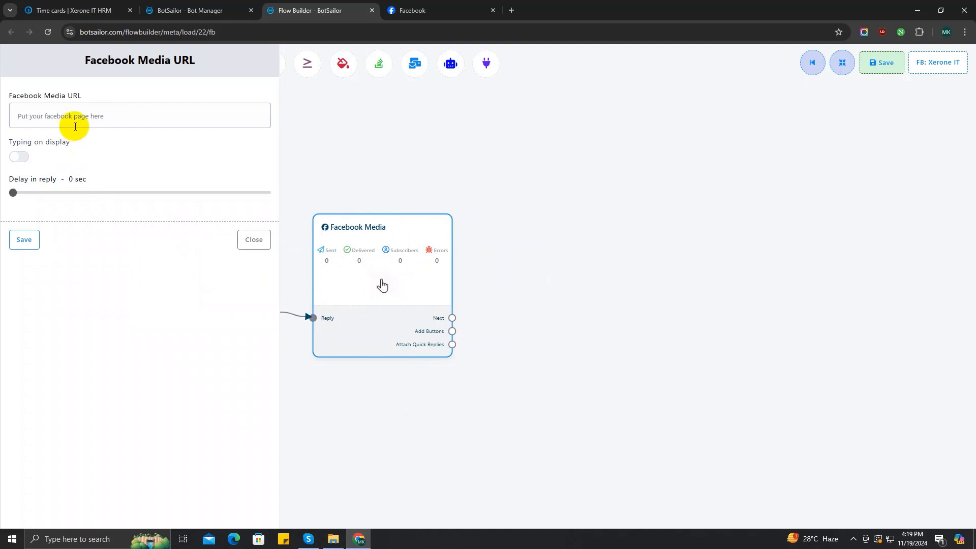
pyautogui.click(124, 116)
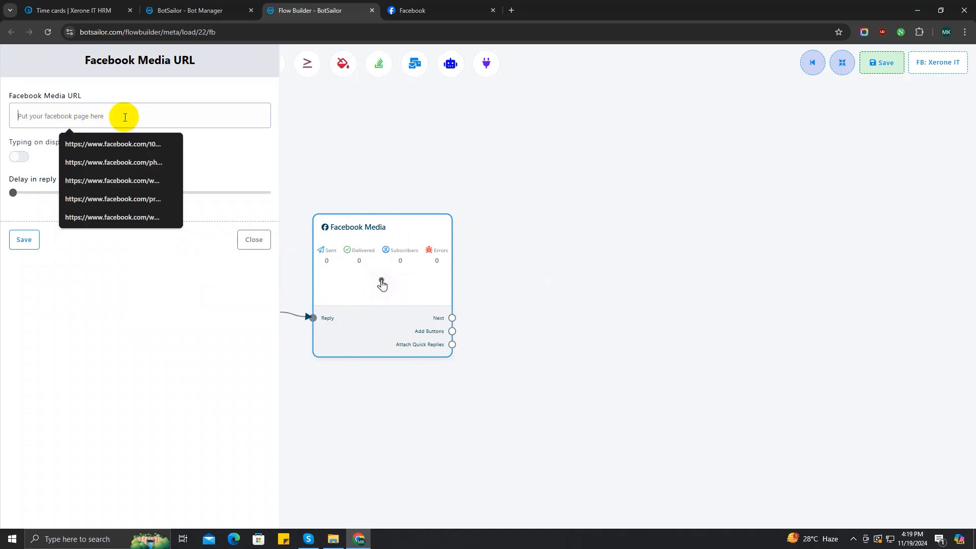
# Open the featured video post on the BotSailor Facebook page
pyautogui.click(412, 11)
pyautogui.scroll(-4, 509, 285)
pyautogui.click(529, 295)
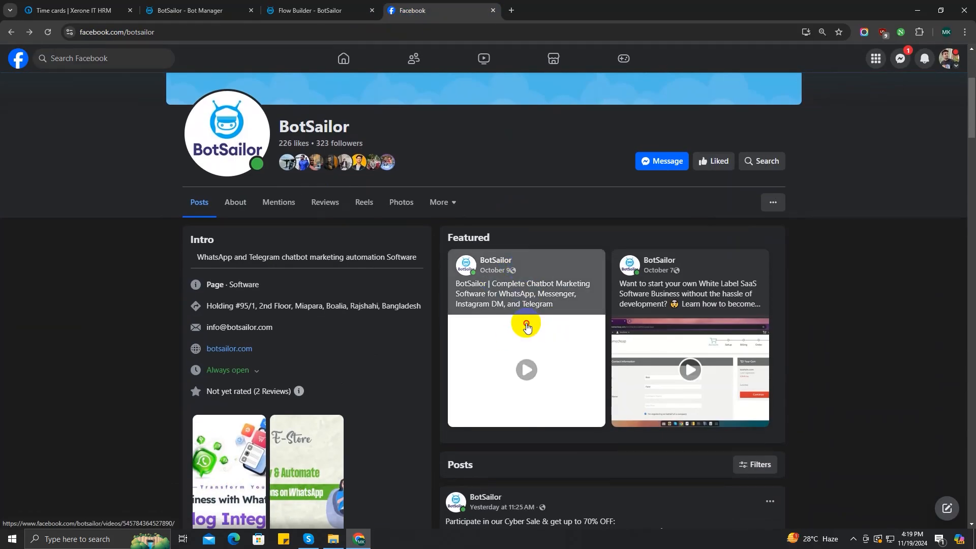
# Paste the BotSailor video link into the Facebook Media URL and save the block
pyautogui.click(281, 32)
pyautogui.hotkey('ctrl', 'c')
pyautogui.click(320, 10)
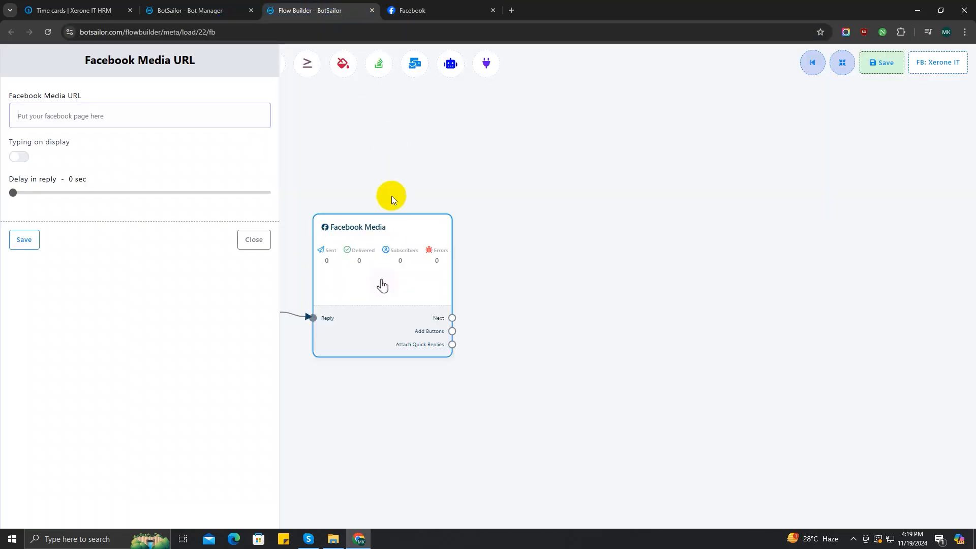
pyautogui.click(164, 124)
pyautogui.hotkey('ctrl', 'v')
pyautogui.click(24, 239)
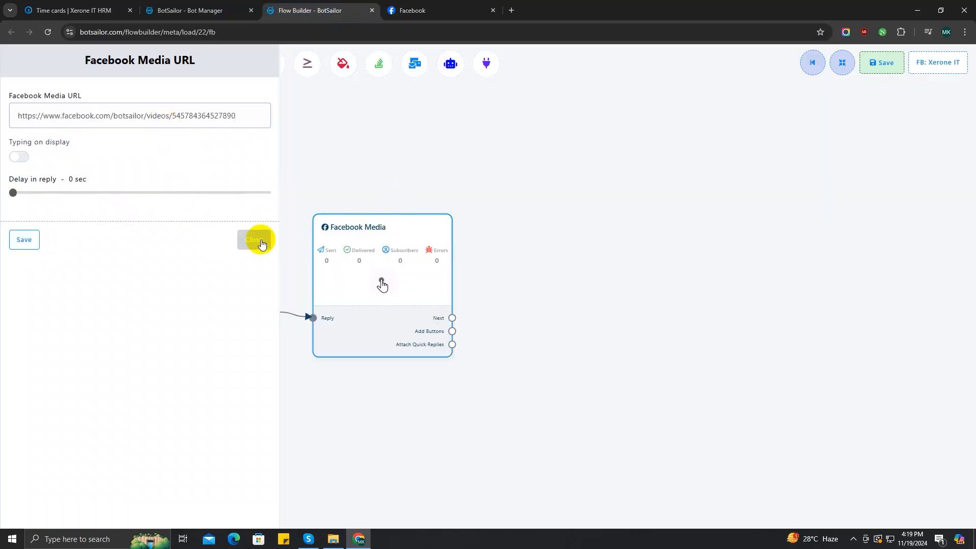
pyautogui.click(254, 239)
# Back on the Facebook video, open its share options and dismiss them
pyautogui.click(411, 10)
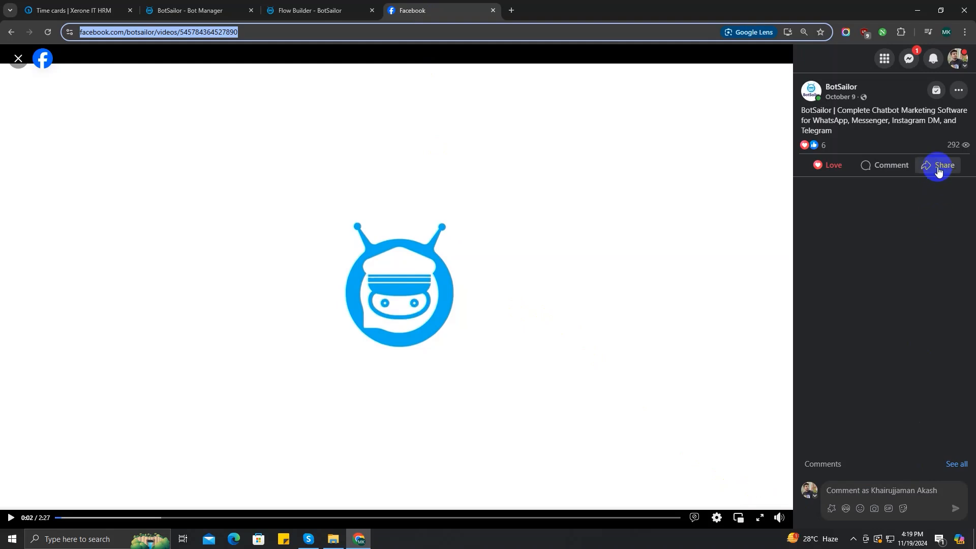
pyautogui.click(939, 169)
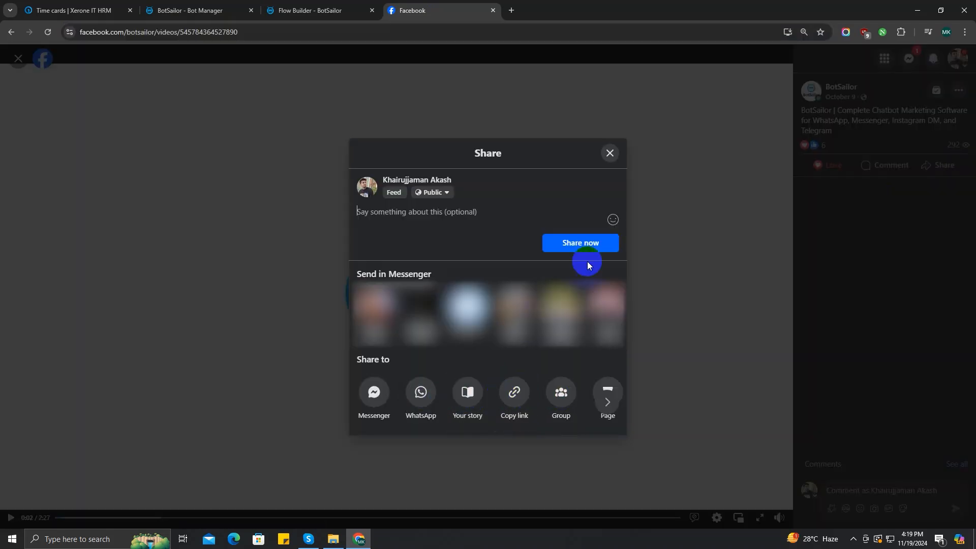
pyautogui.click(610, 154)
# Delete the Facebook Media step, then add a trial Video step after Start Bot Flow and delete it
pyautogui.click(492, 10)
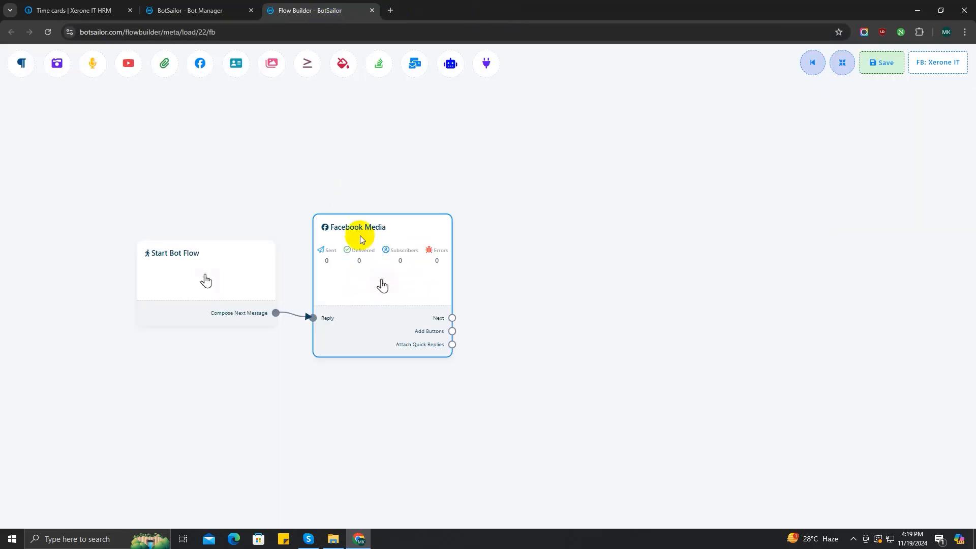
pyautogui.press('Delete')
pyautogui.moveTo(276, 314); pyautogui.dragTo(381, 145)
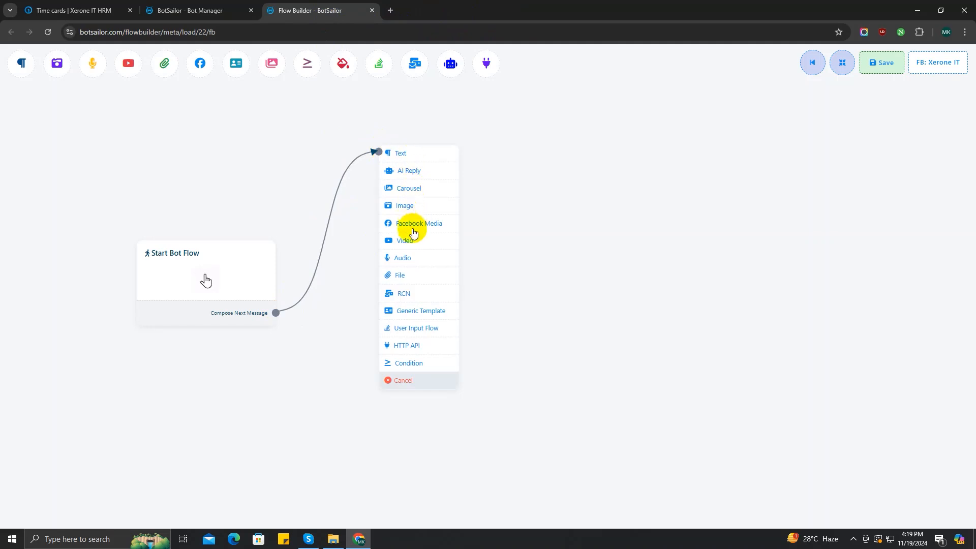
pyautogui.click(411, 240)
pyautogui.doubleClick(433, 288)
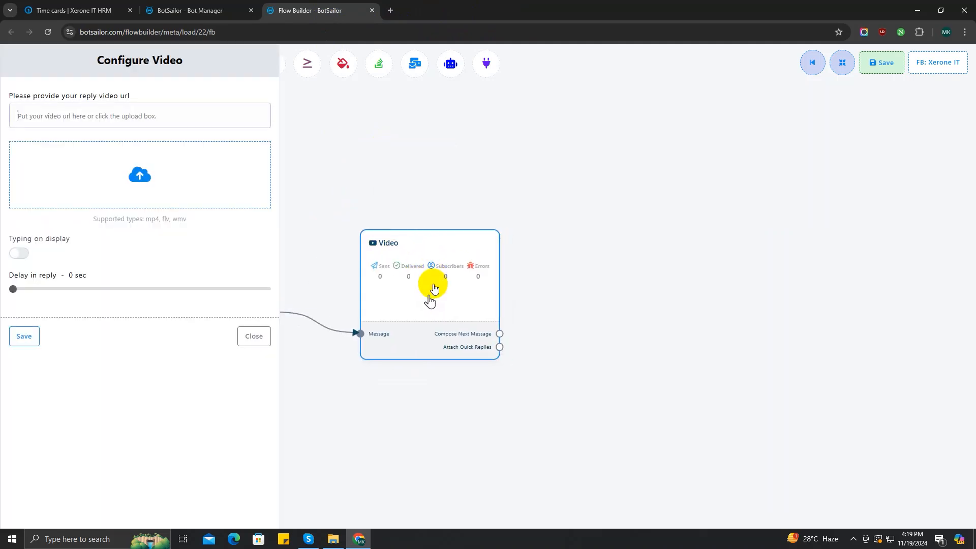
pyautogui.click(127, 118)
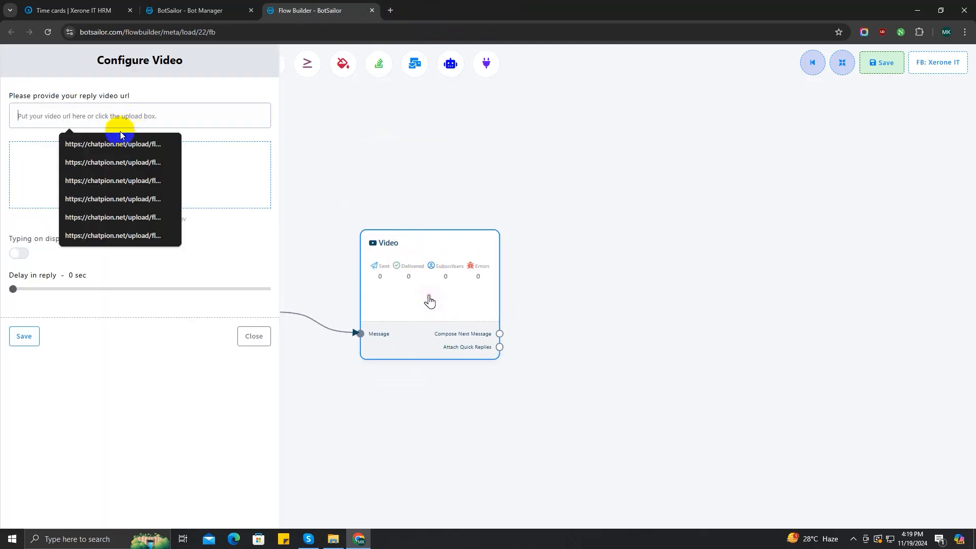
pyautogui.click(212, 171)
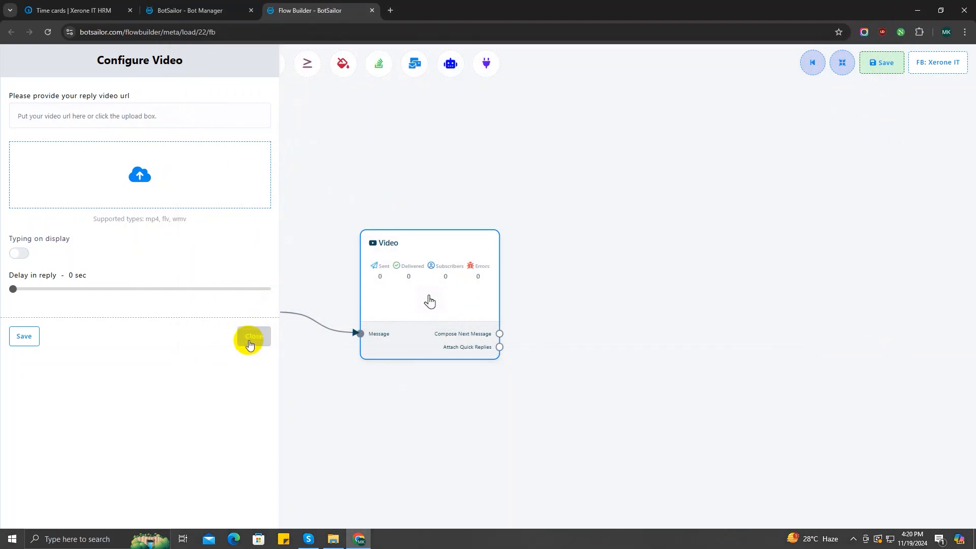
pyautogui.click(247, 340)
pyautogui.click(414, 276)
pyautogui.press('Delete')
# Link a File step after Start Bot Flow, preview its upload settings, then delete it
pyautogui.moveTo(277, 311); pyautogui.dragTo(386, 262)
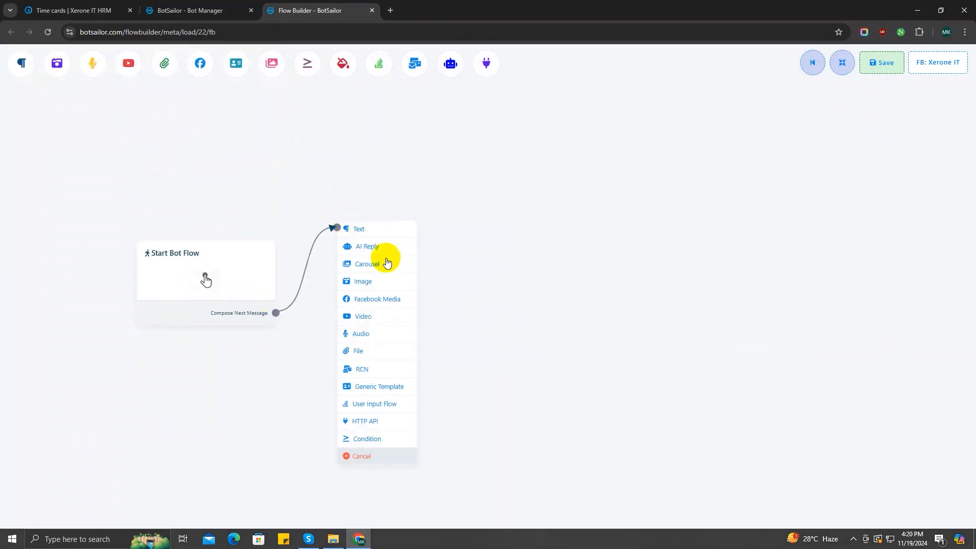
pyautogui.click(366, 351)
pyautogui.click(440, 290)
pyautogui.doubleClick(439, 290)
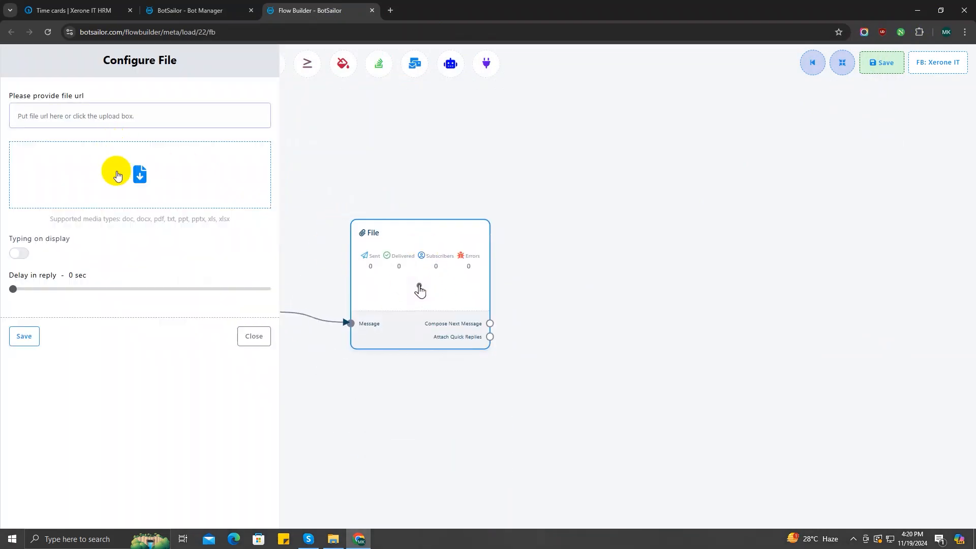
pyautogui.click(125, 115)
pyautogui.click(207, 172)
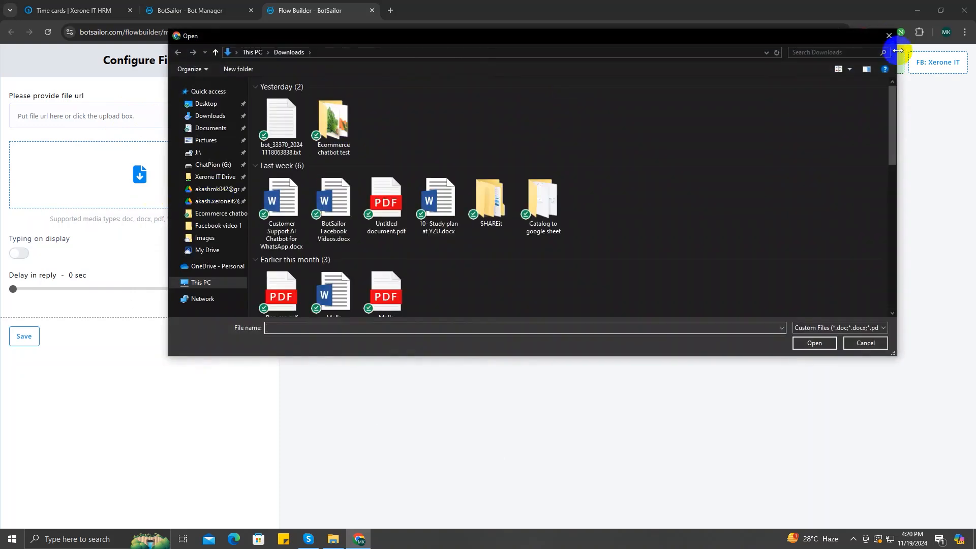
pyautogui.click(888, 31)
pyautogui.click(244, 335)
pyautogui.rightClick(426, 275)
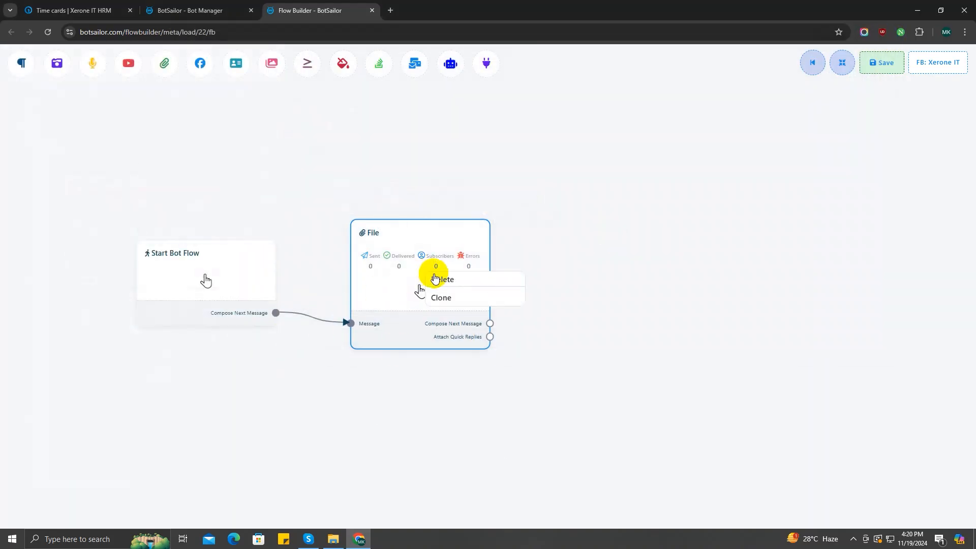
pyautogui.click(436, 280)
# Link an RCN step after Start Bot Flow and move it beside the start step
pyautogui.moveTo(276, 313); pyautogui.dragTo(373, 200)
pyautogui.click(407, 341)
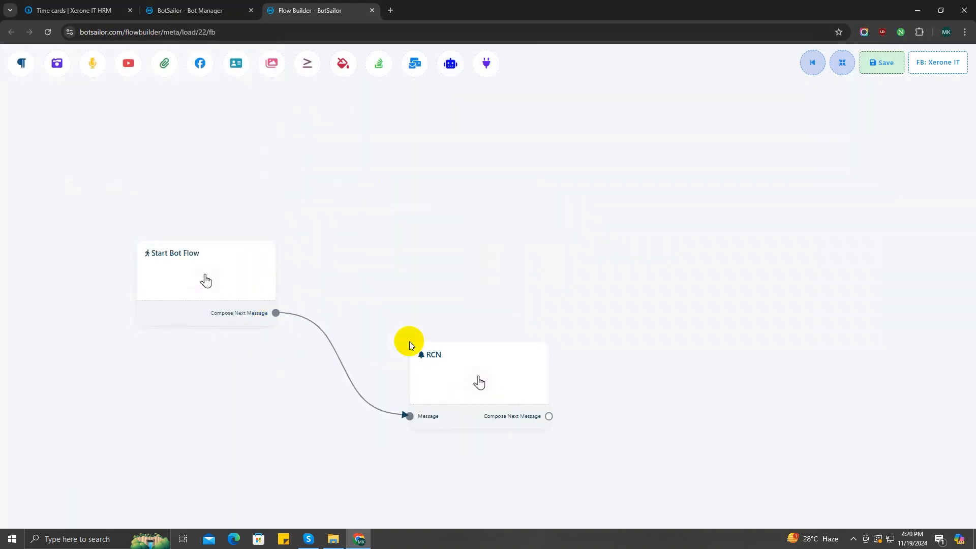
pyautogui.moveTo(446, 386); pyautogui.dragTo(436, 264)
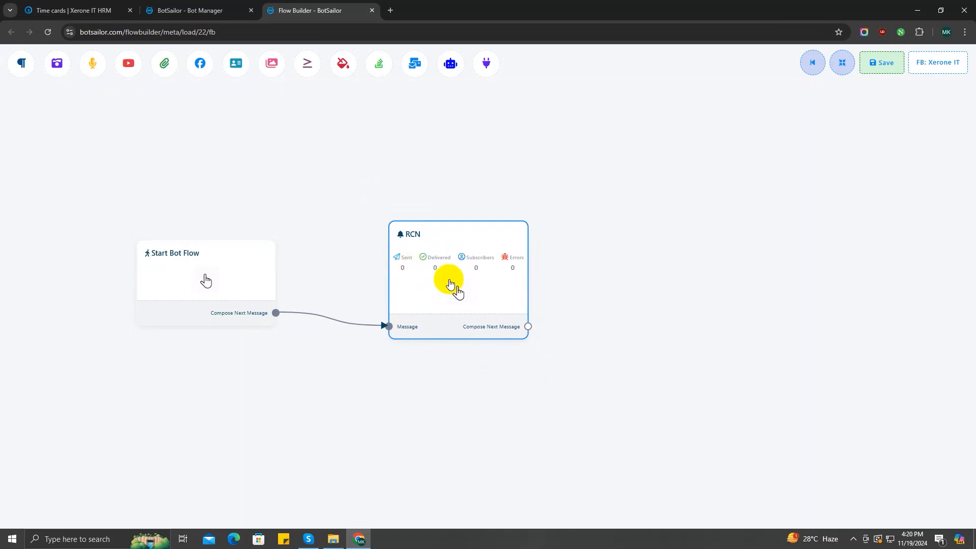
# Review the RCN settings, choosing New RCN as the postback ID, then close them
pyautogui.doubleClick(450, 284)
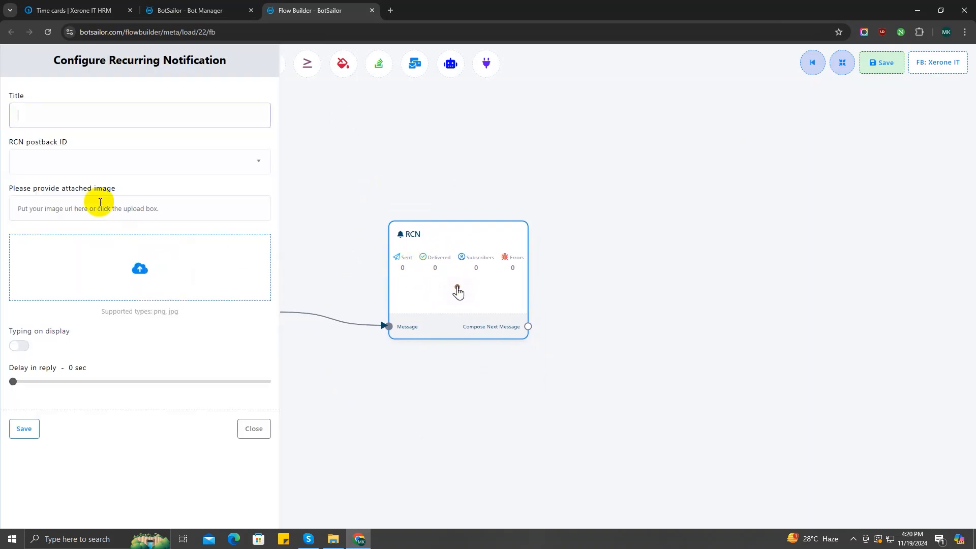
pyautogui.click(75, 118)
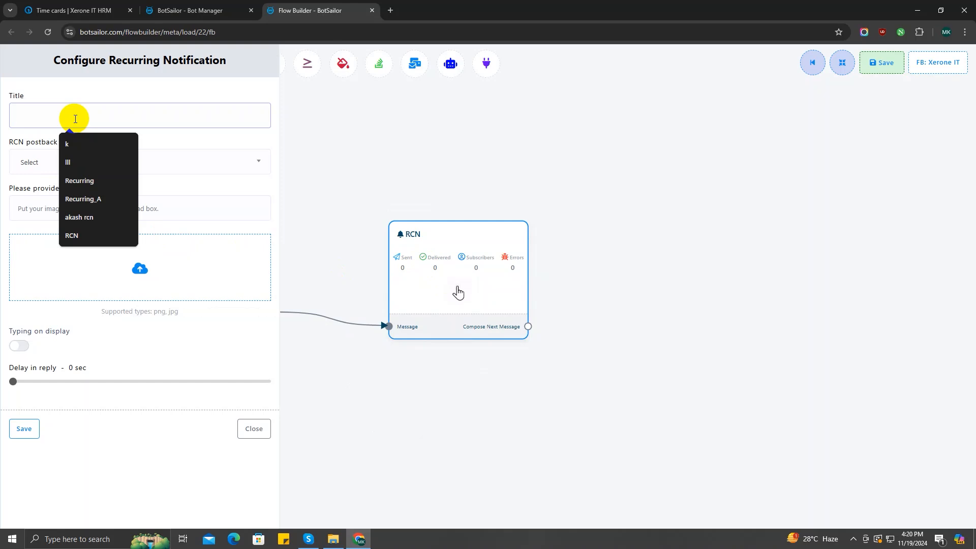
pyautogui.click(20, 164)
pyautogui.click(61, 236)
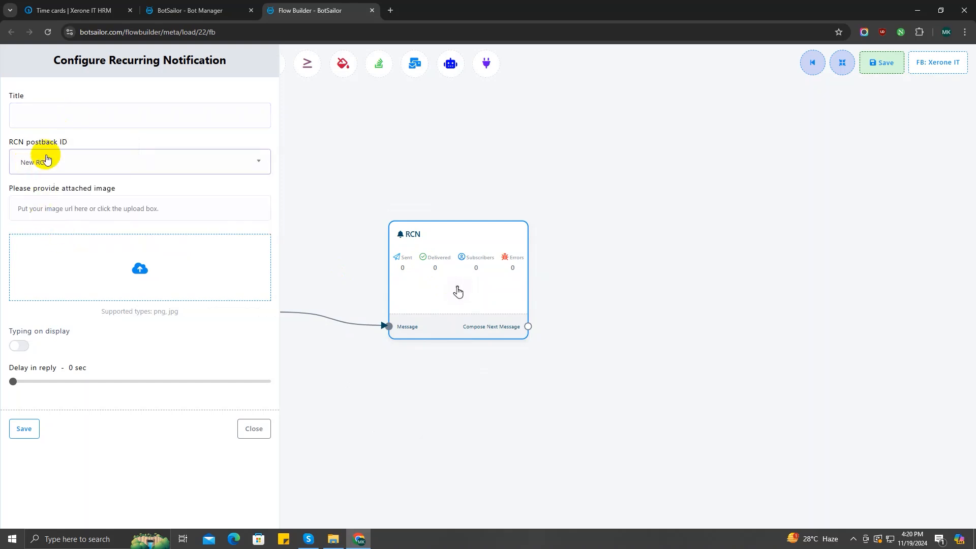
pyautogui.click(264, 236)
pyautogui.click(862, 342)
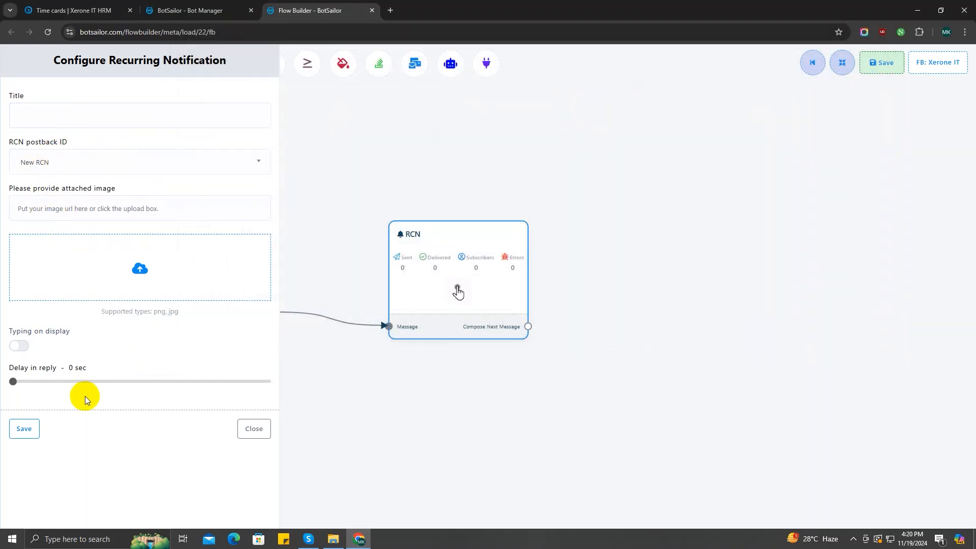
pyautogui.click(253, 428)
pyautogui.rightClick(477, 254)
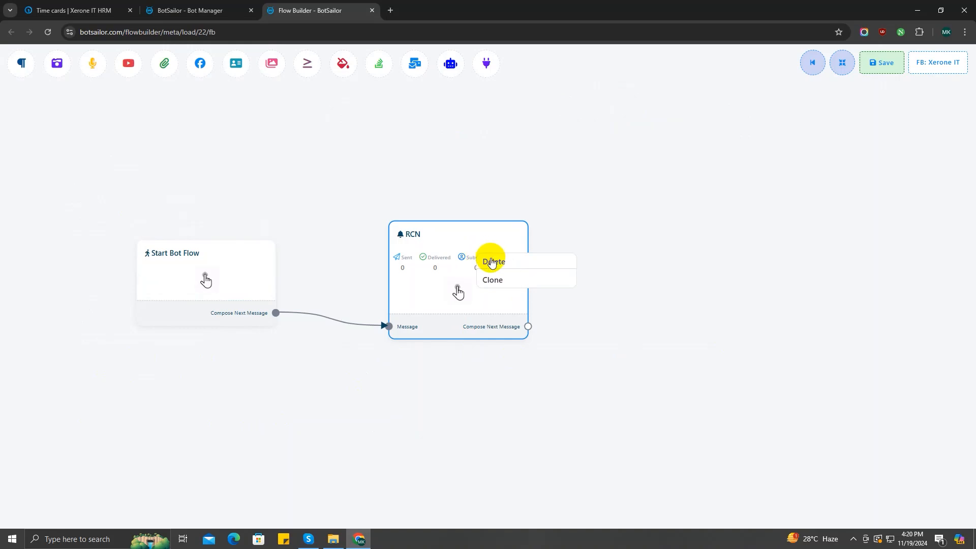
# Replace the RCN step with a Generic Template and look over its image, link, title and subtitle fields
pyautogui.click(491, 262)
pyautogui.moveTo(276, 313); pyautogui.dragTo(360, 147)
pyautogui.click(411, 314)
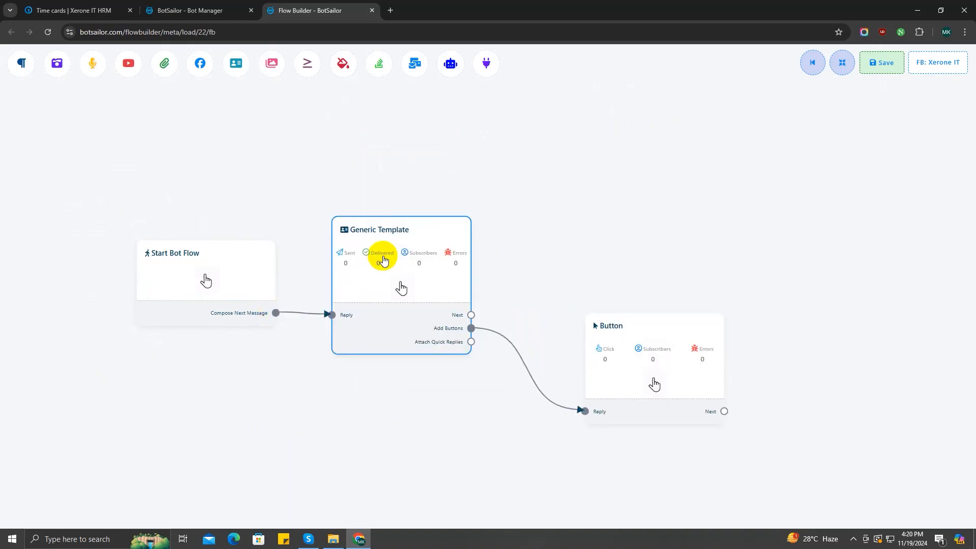
pyautogui.moveTo(702, 341); pyautogui.dragTo(689, 260)
pyautogui.doubleClick(425, 279)
pyautogui.click(133, 176)
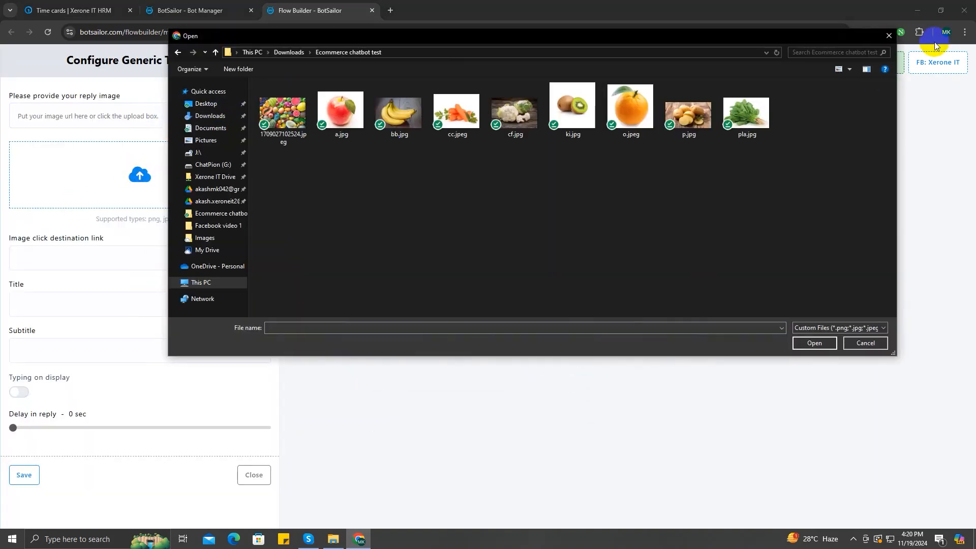
pyautogui.click(888, 35)
pyautogui.click(212, 260)
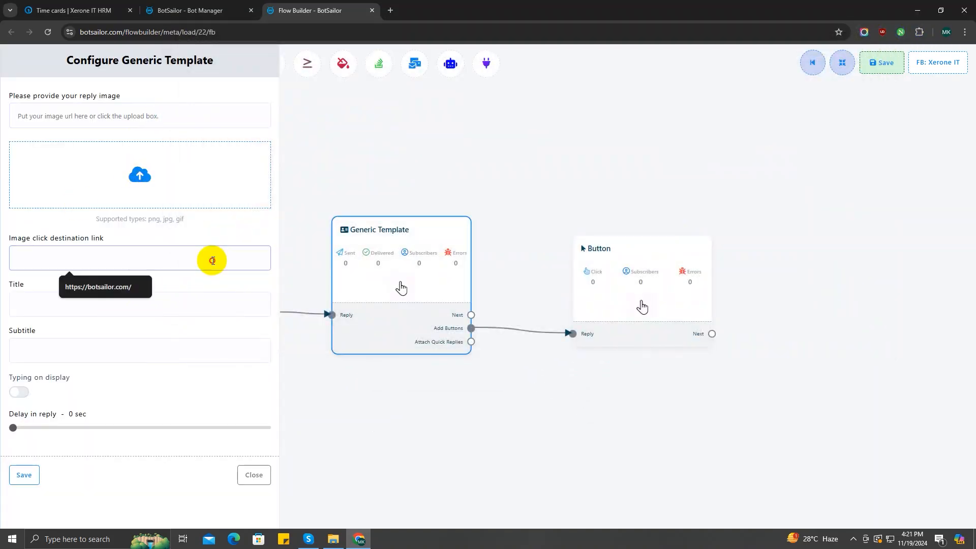
pyautogui.click(185, 305)
pyautogui.click(192, 360)
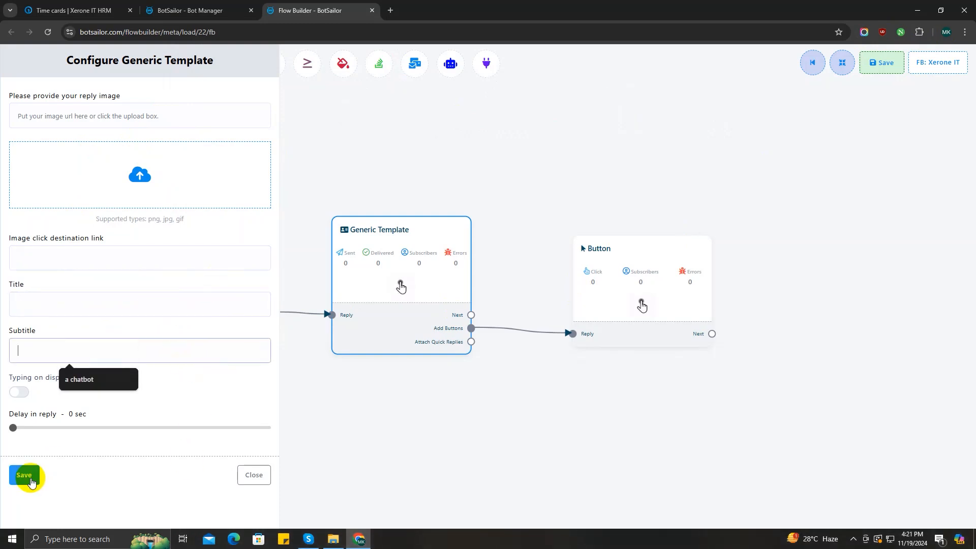
pyautogui.click(255, 475)
# Preview the attached Button step's name setting and close it unchanged
pyautogui.doubleClick(660, 283)
pyautogui.click(33, 113)
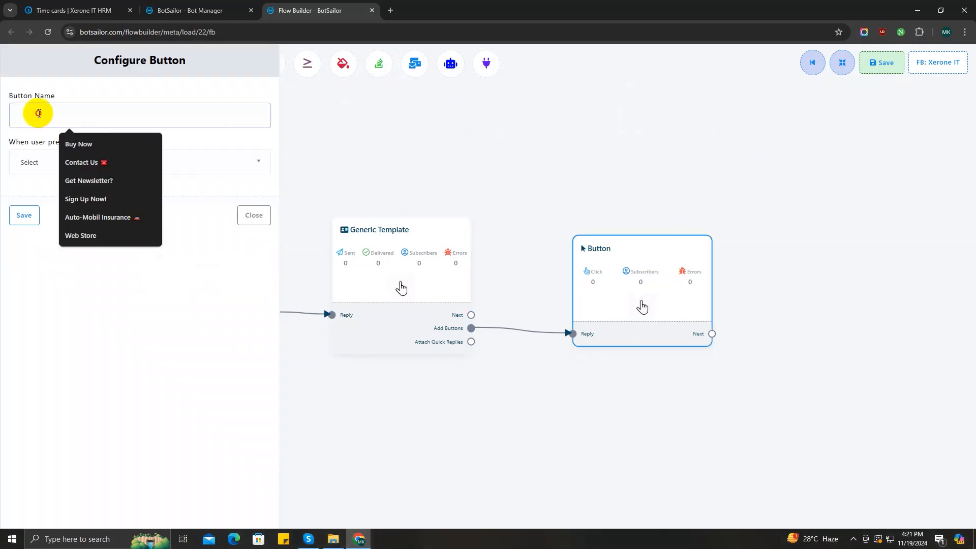
pyautogui.click(254, 215)
# Delete the Button and Generic Template steps from the canvas
pyautogui.rightClick(609, 277)
pyautogui.click(612, 281)
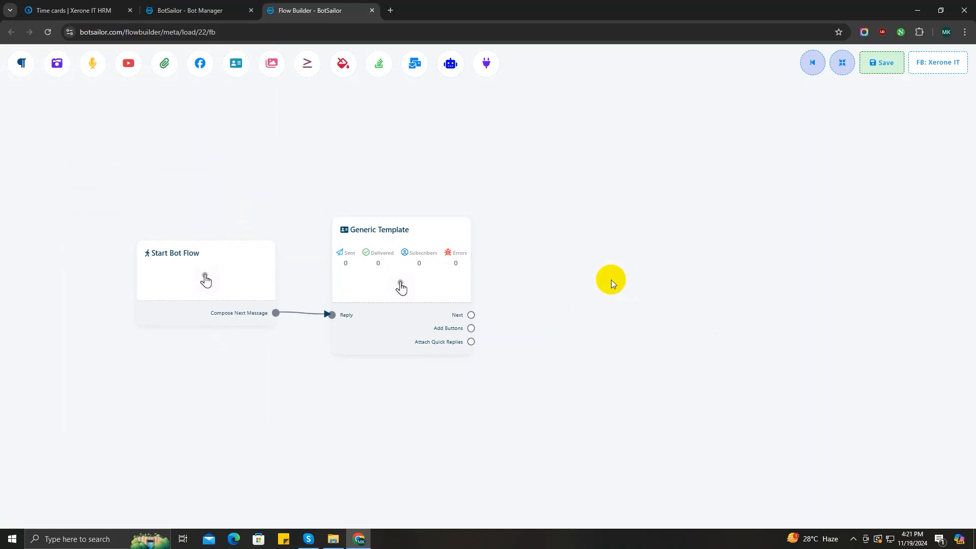
pyautogui.rightClick(364, 237)
pyautogui.click(377, 244)
# Add a trial User Input Flow step after Start Bot Flow and preview its settings
pyautogui.moveTo(275, 318); pyautogui.dragTo(395, 142)
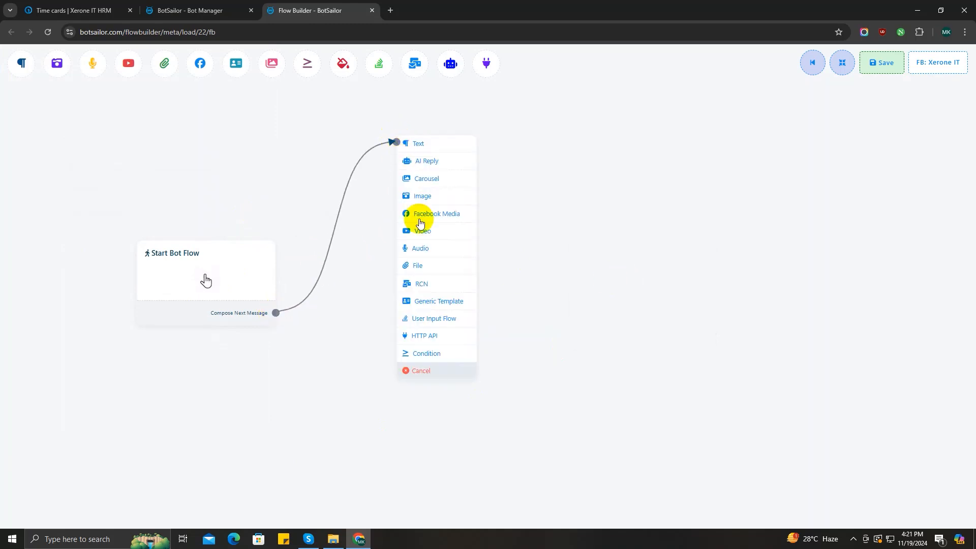
pyautogui.click(420, 322)
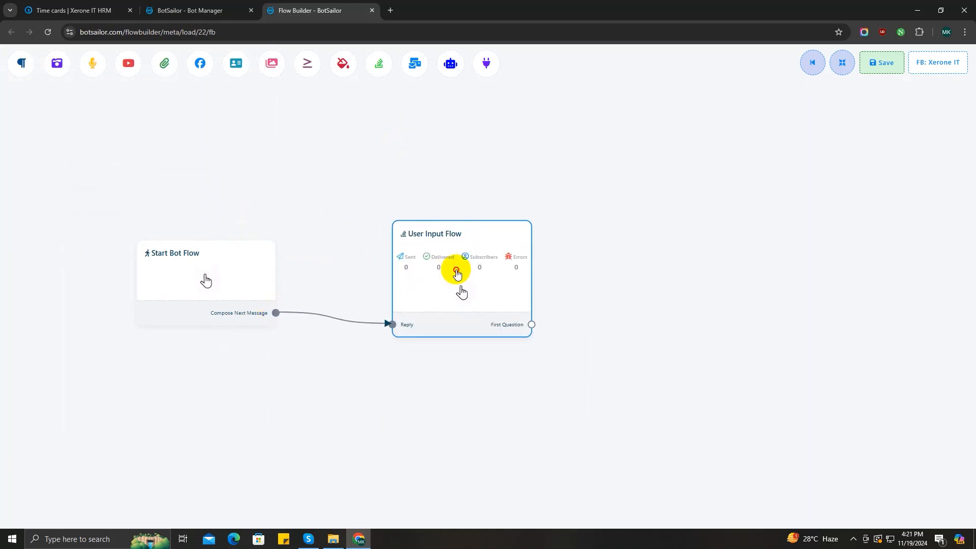
pyautogui.doubleClick(457, 283)
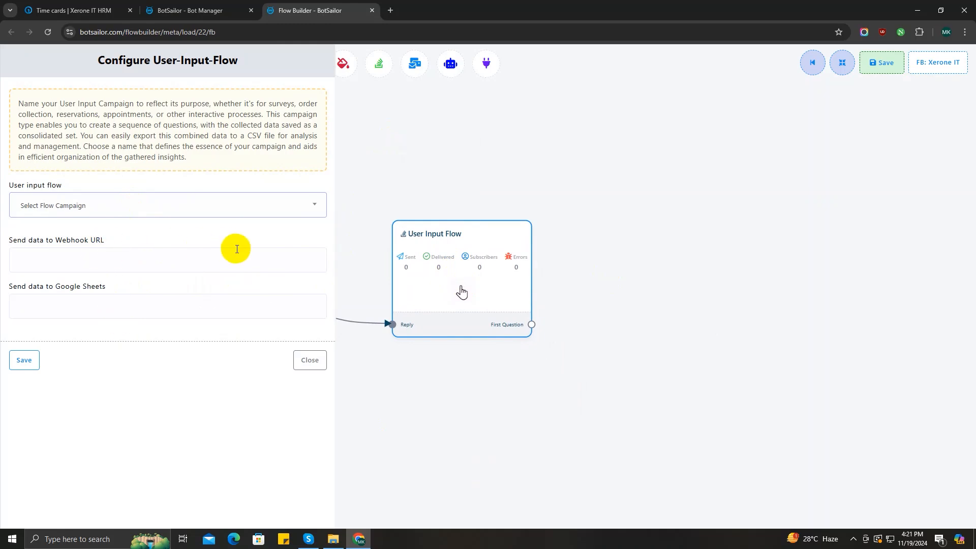
pyautogui.click(314, 368)
pyautogui.rightClick(438, 282)
# Replace the User Input Flow step with an HTTP API step linked after Start Bot Flow
pyautogui.click(447, 285)
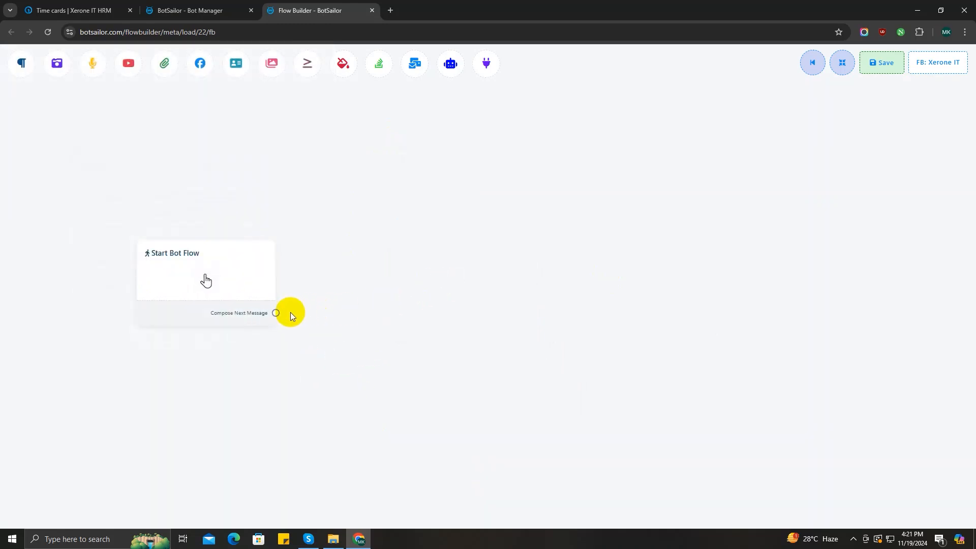
pyautogui.moveTo(276, 313); pyautogui.dragTo(338, 225)
pyautogui.click(368, 427)
pyautogui.moveTo(412, 438); pyautogui.dragTo(395, 282)
pyautogui.doubleClick(433, 289)
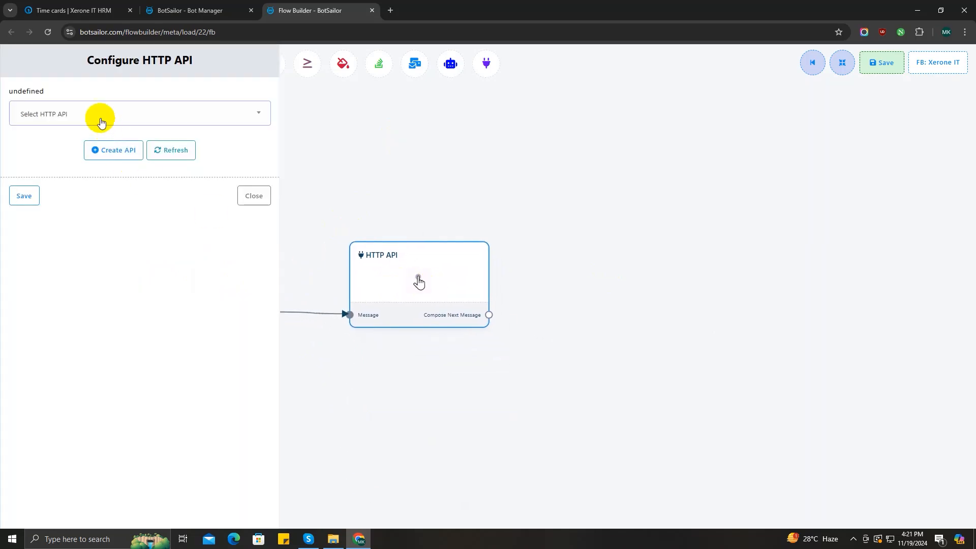
# Check the saved HTTP APIs, browse the new HTTP API connection page, then return to the flow
pyautogui.click(205, 125)
pyautogui.click(205, 125)
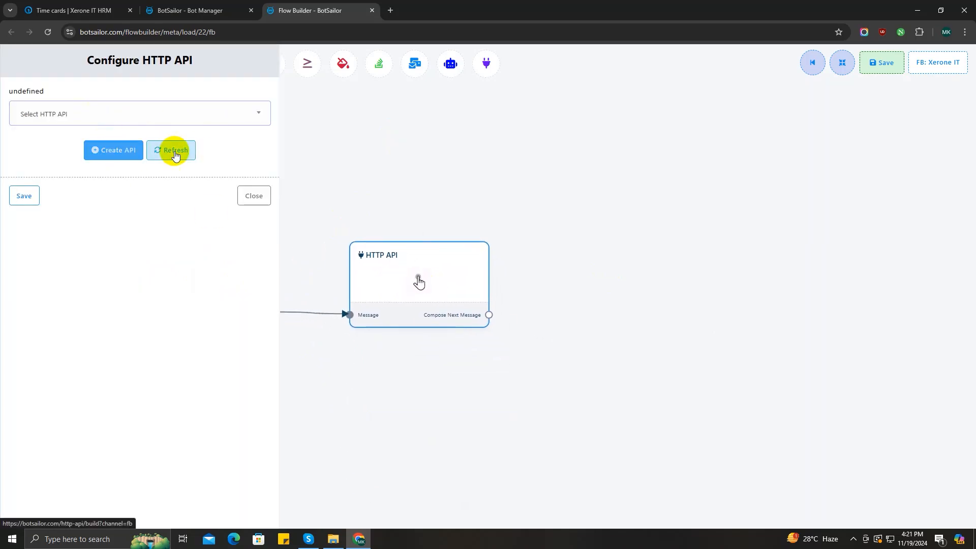
pyautogui.click(127, 155)
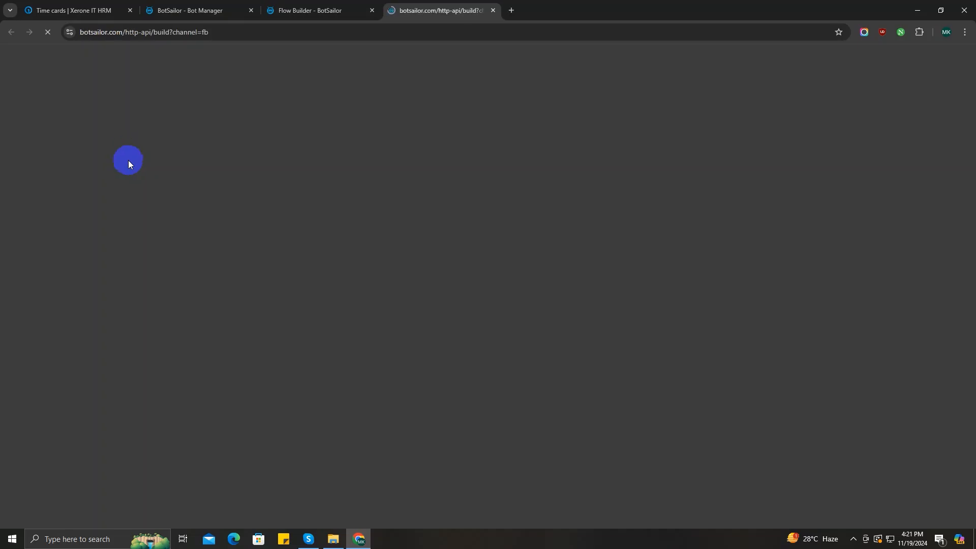
pyautogui.scroll(-8, 456, 152)
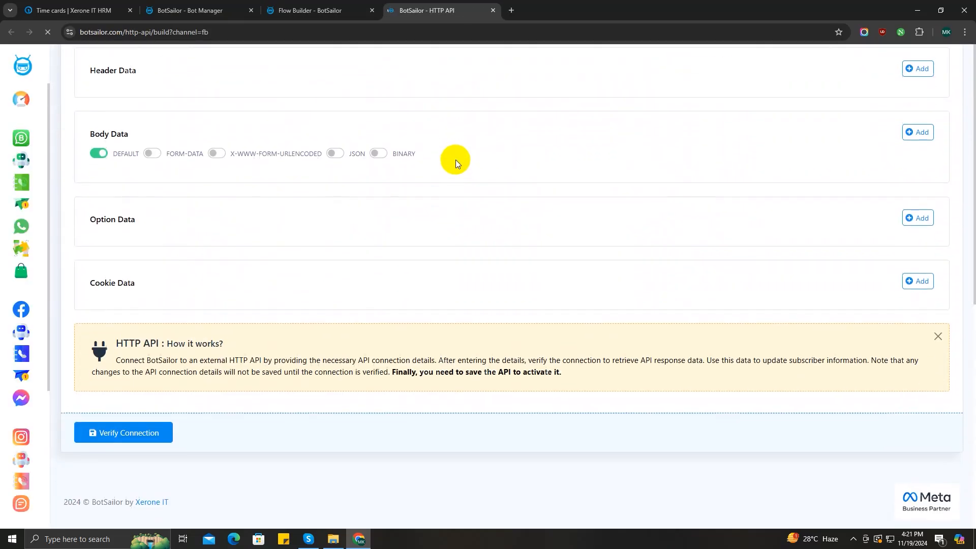
pyautogui.scroll(9, 456, 160)
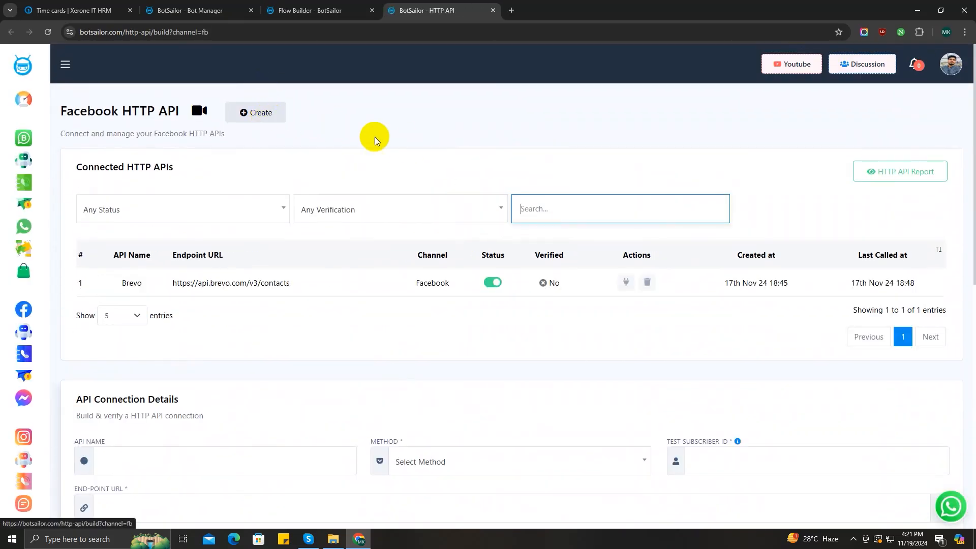
pyautogui.scroll(-2, 384, 140)
pyautogui.scroll(2, 384, 142)
pyautogui.click(317, 10)
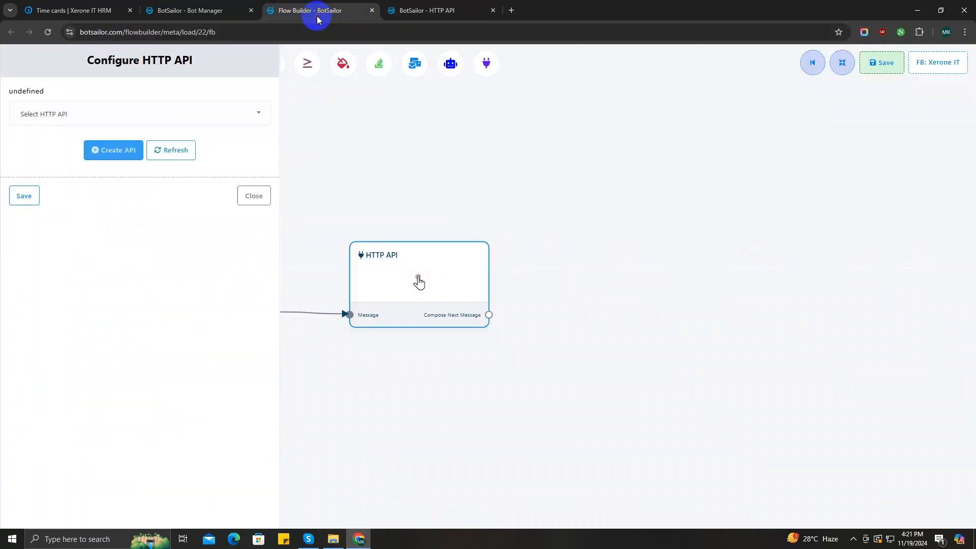
# Delete the HTTP API step and place a Condition step linked beside Start Bot Flow
pyautogui.click(250, 195)
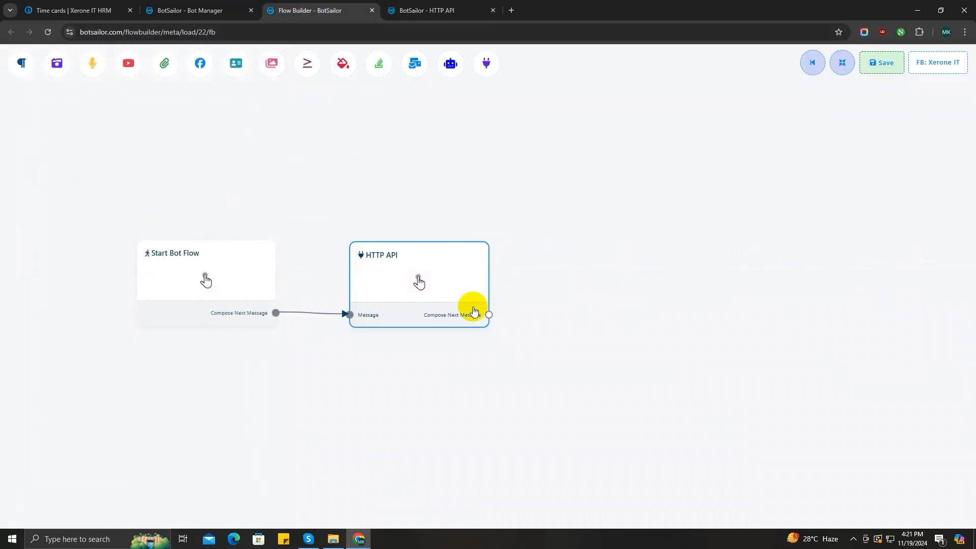
pyautogui.rightClick(421, 281)
pyautogui.click(430, 291)
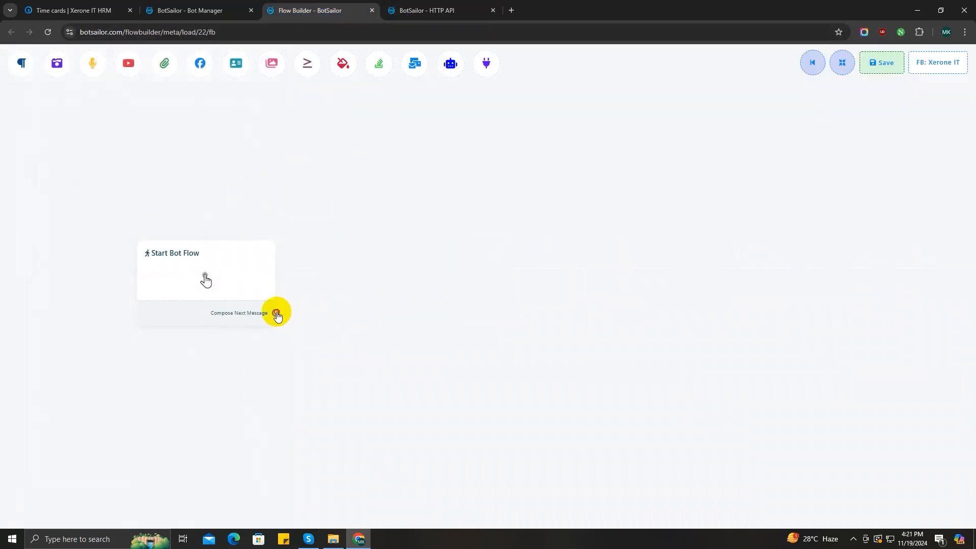
pyautogui.moveTo(276, 313); pyautogui.dragTo(386, 190)
pyautogui.click(425, 398)
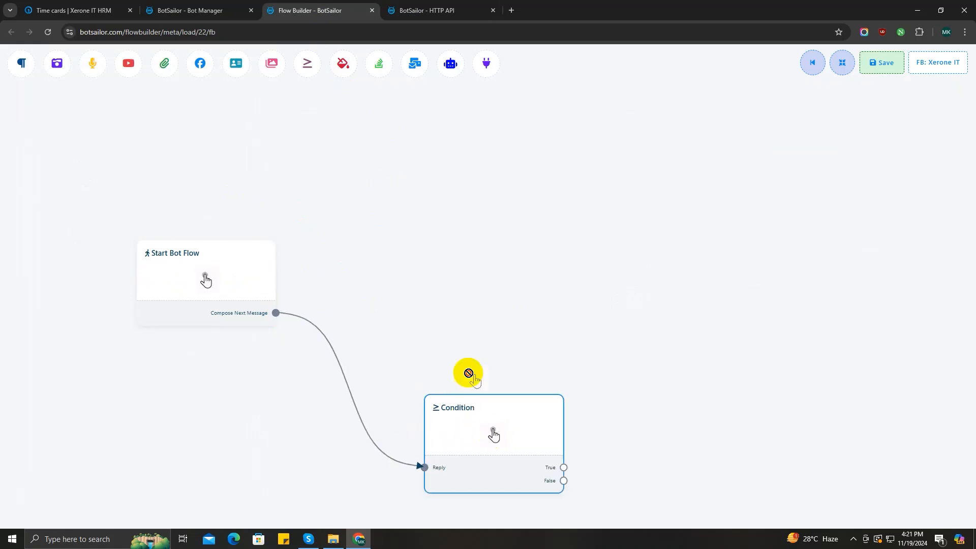
pyautogui.moveTo(493, 434); pyautogui.dragTo(423, 277)
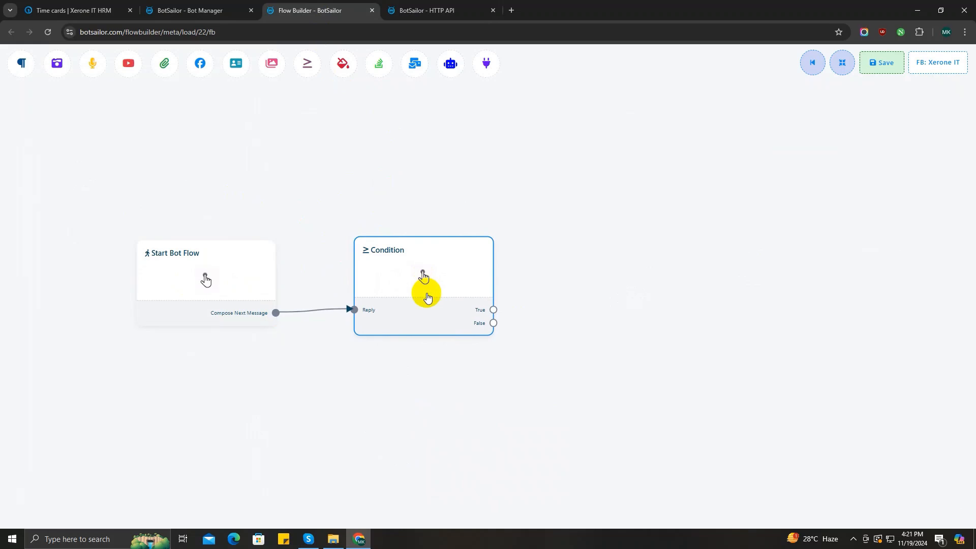
# Inspect the Condition step's variable, operator and gender options, leaving no conditions set
pyautogui.doubleClick(421, 287)
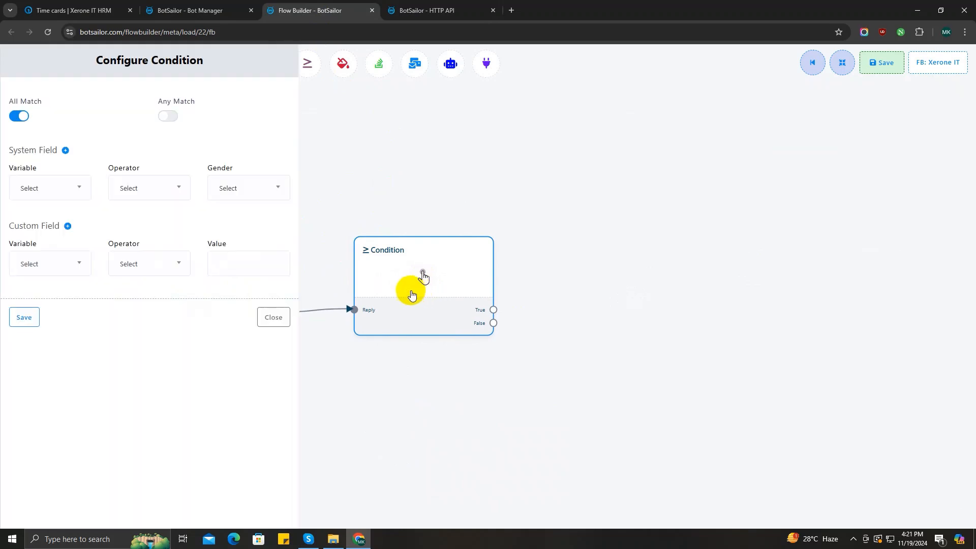
pyautogui.click(66, 187)
pyautogui.scroll(-1, 55, 297)
pyautogui.scroll(1, 56, 297)
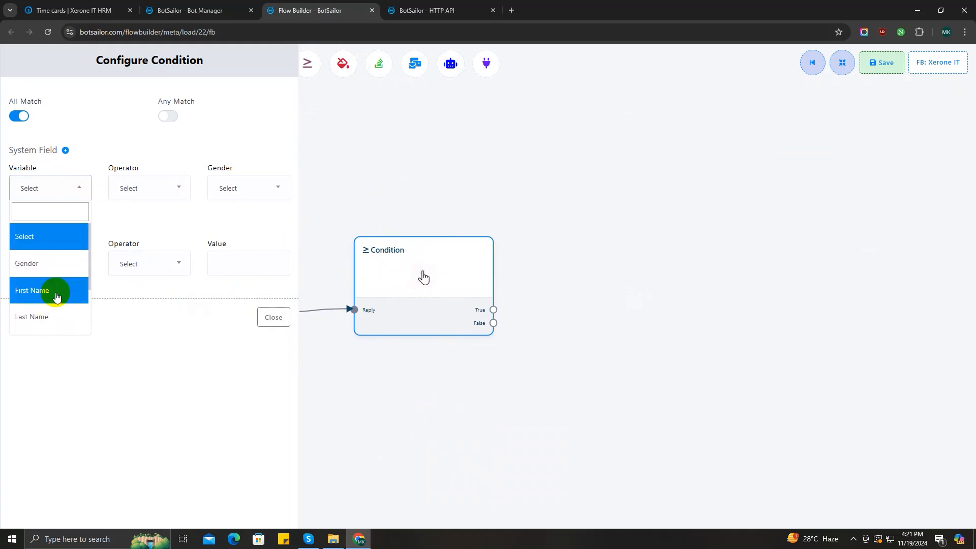
pyautogui.click(146, 187)
pyautogui.scroll(-1, 152, 270)
pyautogui.scroll(1, 152, 273)
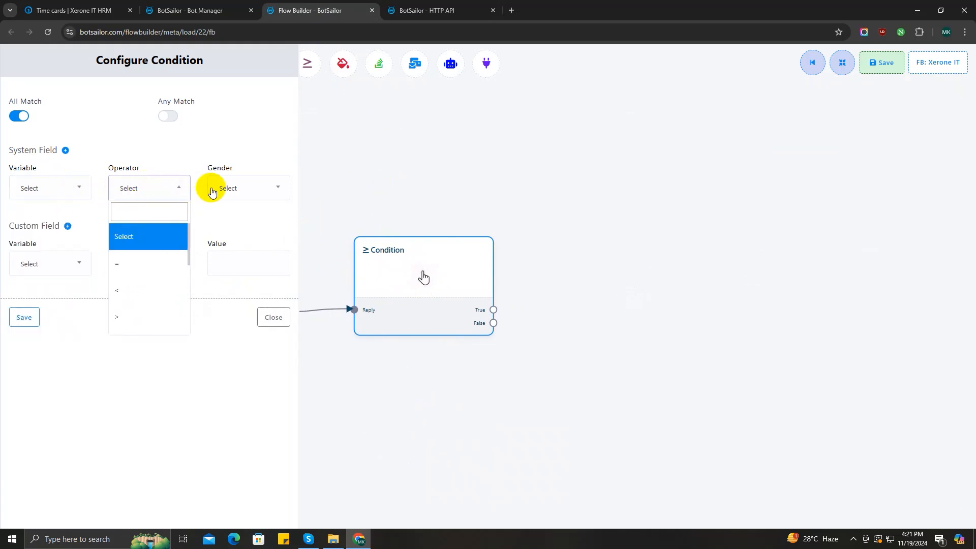
pyautogui.click(212, 192)
pyautogui.click(240, 196)
pyautogui.click(267, 316)
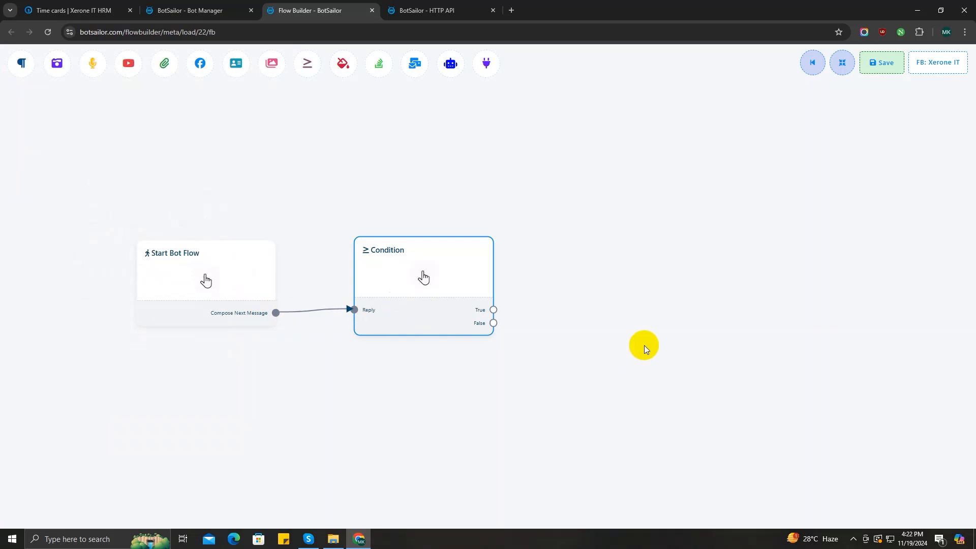
# Create a new bot reply flow from the Facebook Bot Manager
pyautogui.click(191, 10)
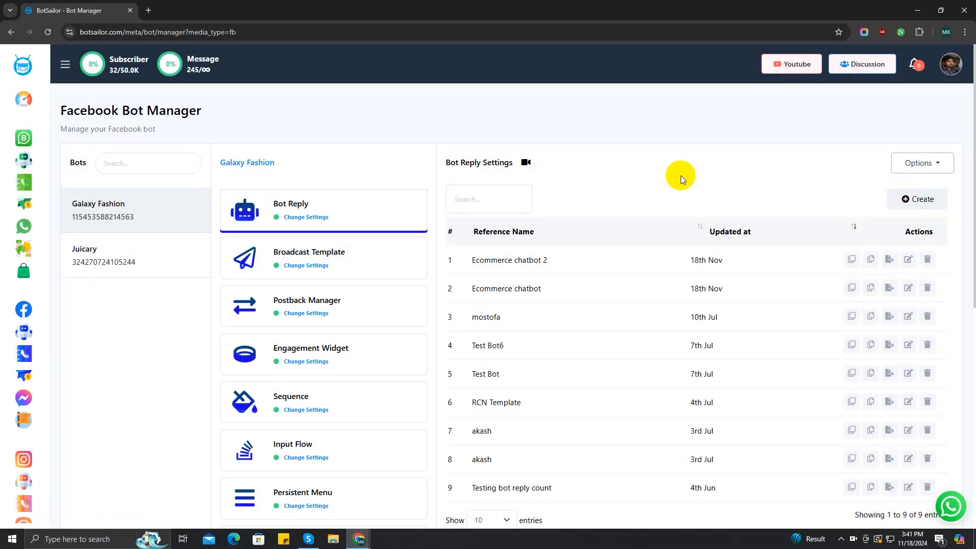
pyautogui.click(905, 200)
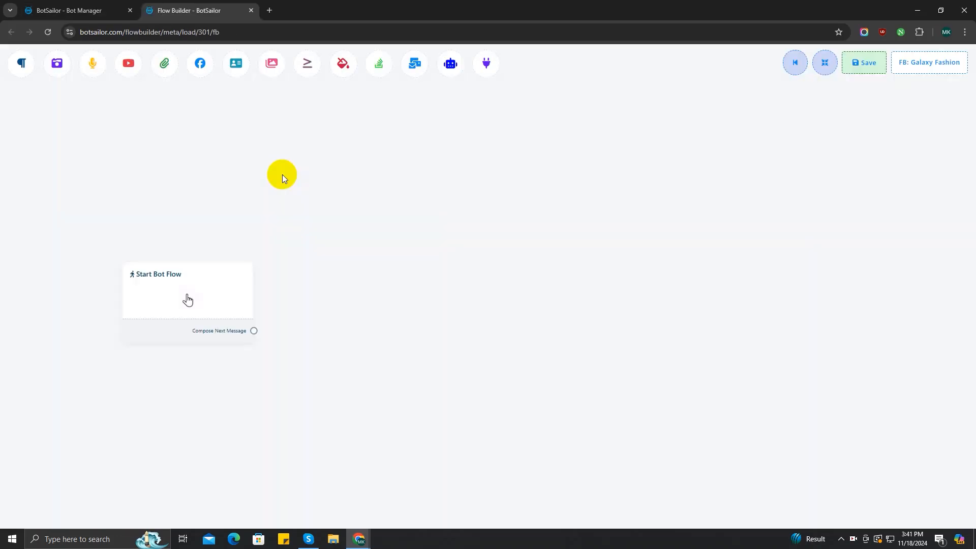
pyautogui.moveTo(393, 331); pyautogui.dragTo(547, 342)
pyautogui.scroll(6, 477, 325)
pyautogui.moveTo(432, 325); pyautogui.dragTo(516, 325)
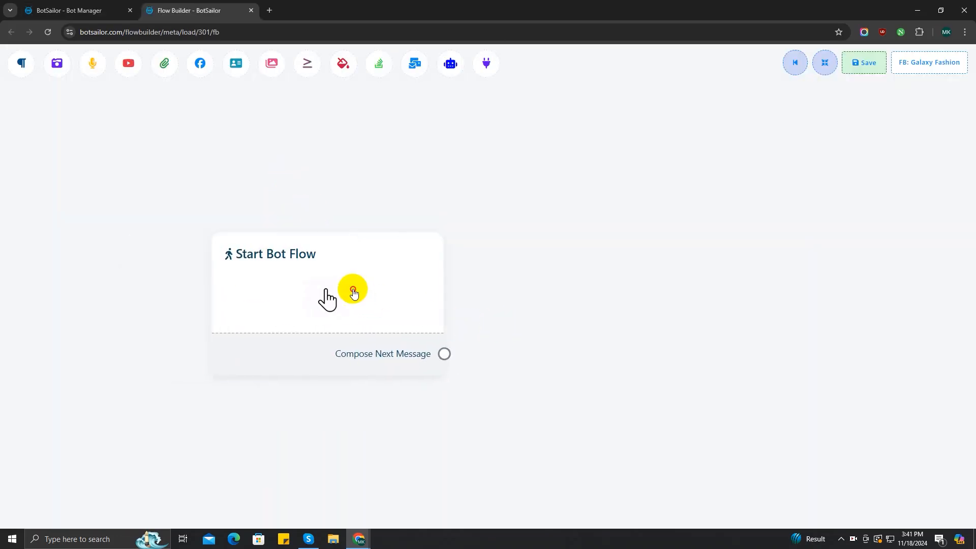
# Set the start step's keyword to ecommerce1 and title to Ecommerce Store, and save
pyautogui.doubleClick(353, 289)
pyautogui.click(60, 118)
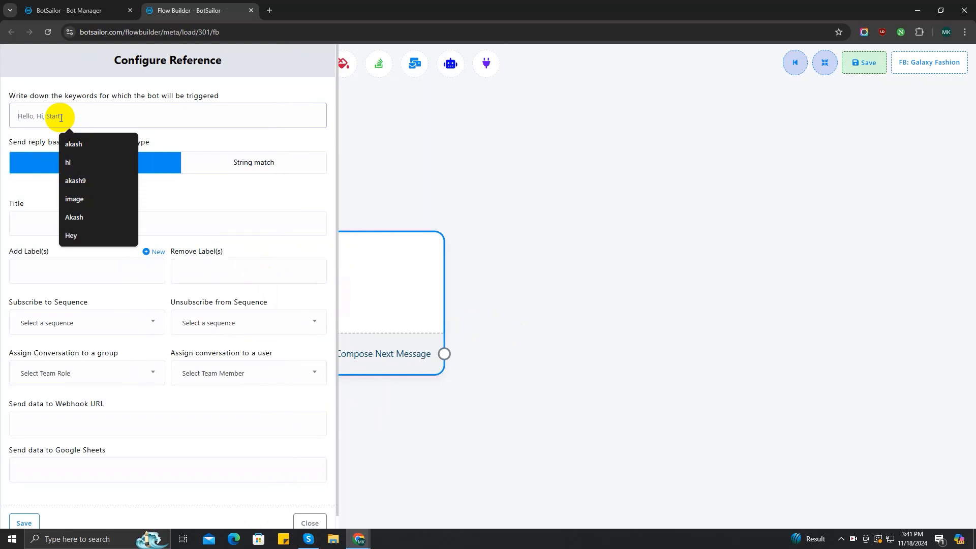
pyautogui.write('ecommerce1')
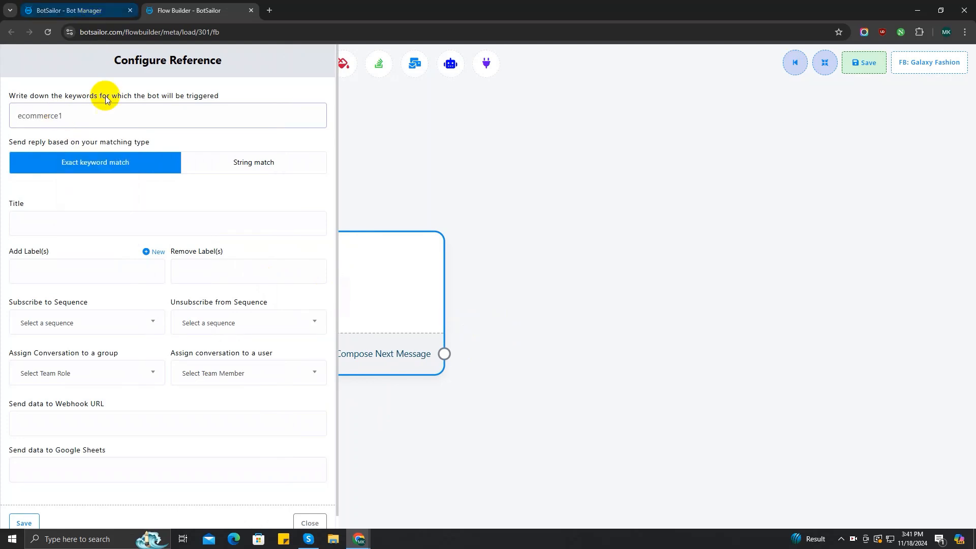
pyautogui.click(85, 225)
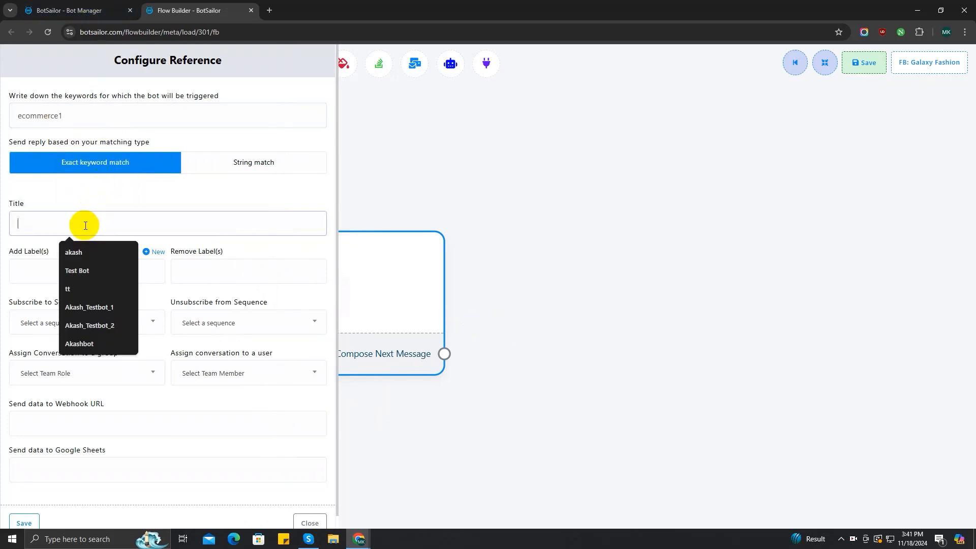
pyautogui.write('Ecommerce Store')
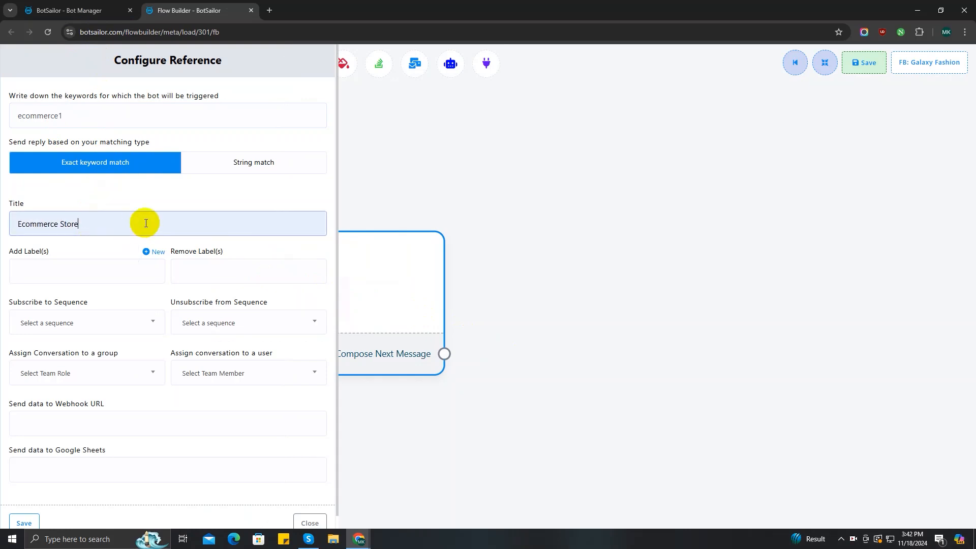
pyautogui.scroll(-1, 105, 480)
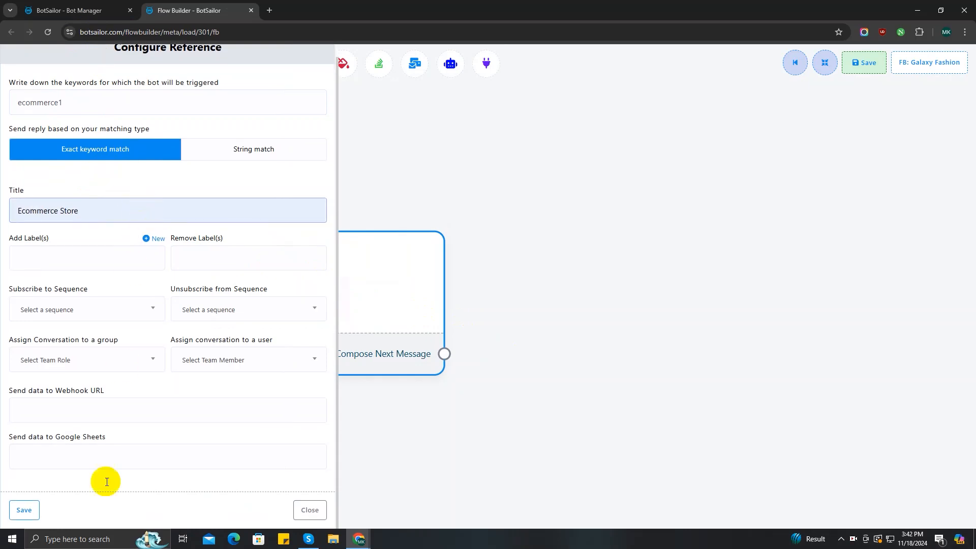
pyautogui.click(25, 510)
pyautogui.moveTo(444, 379); pyautogui.dragTo(514, 208)
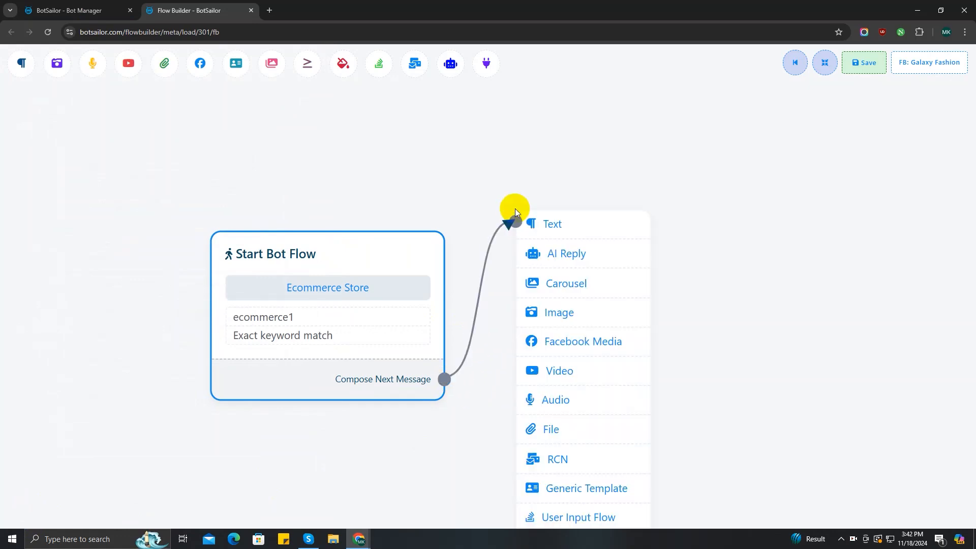
# Add a Text reply welcoming users to the Galaxy store for all home essentials, ending with an emoji
pyautogui.click(558, 222)
pyautogui.doubleClick(591, 319)
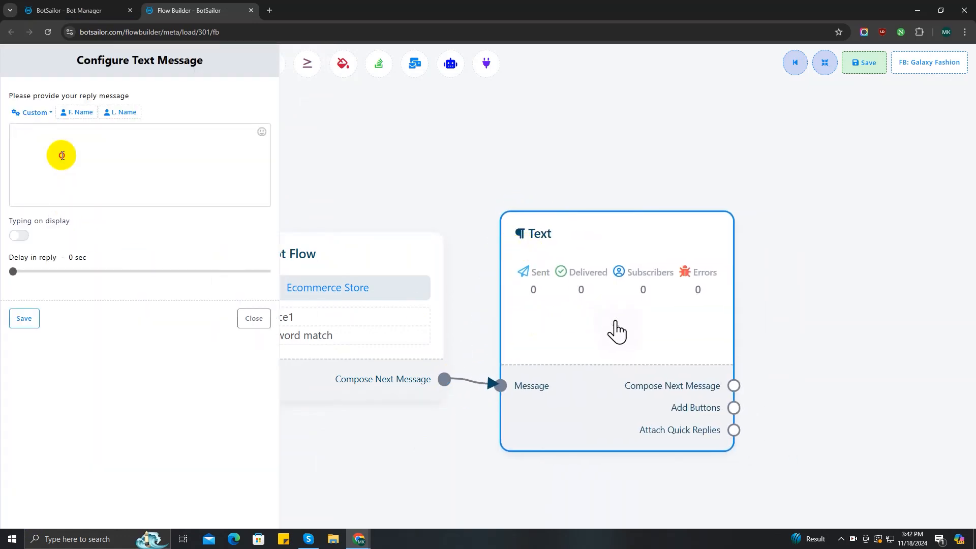
pyautogui.click(62, 155)
pyautogui.write('Welcome to the')
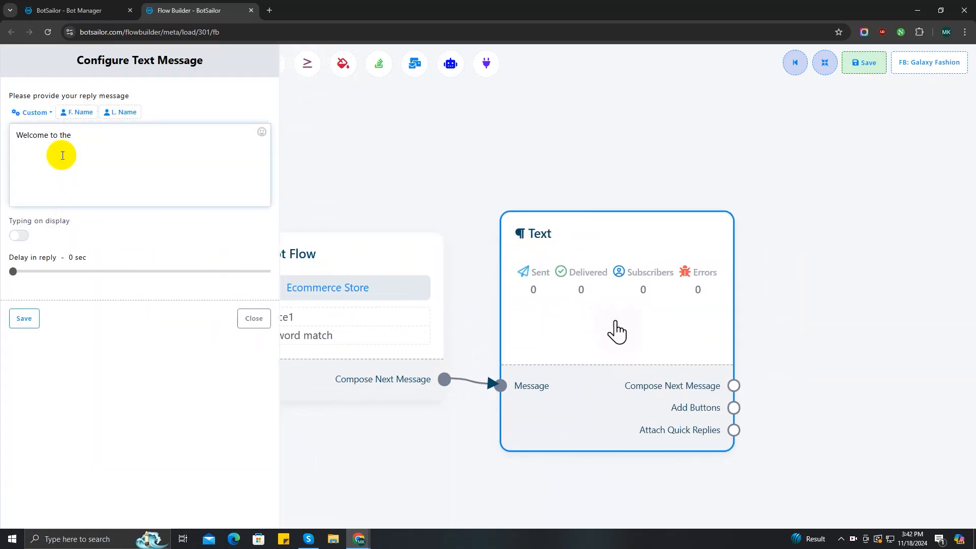
pyautogui.write(' Galaxy store, a one sto')
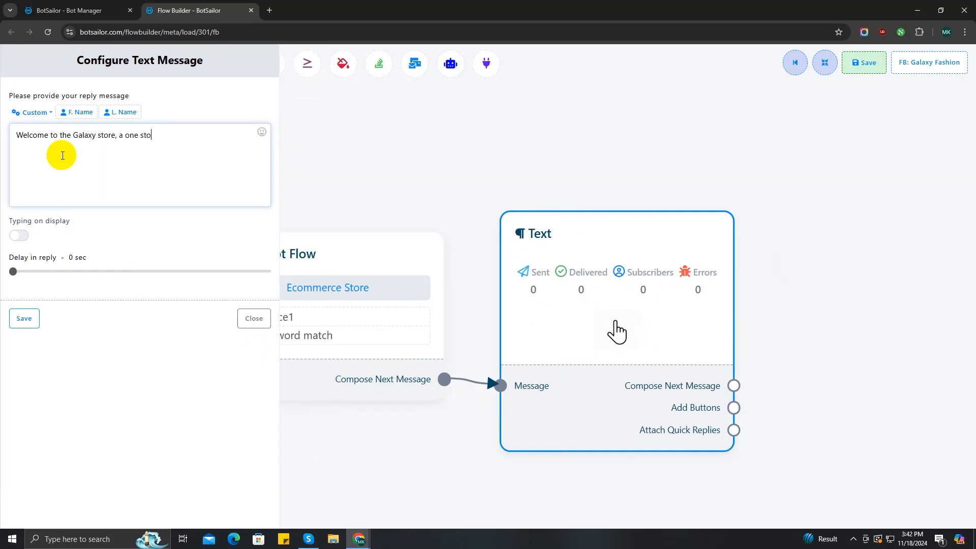
pyautogui.write('p platfrom for all your h')
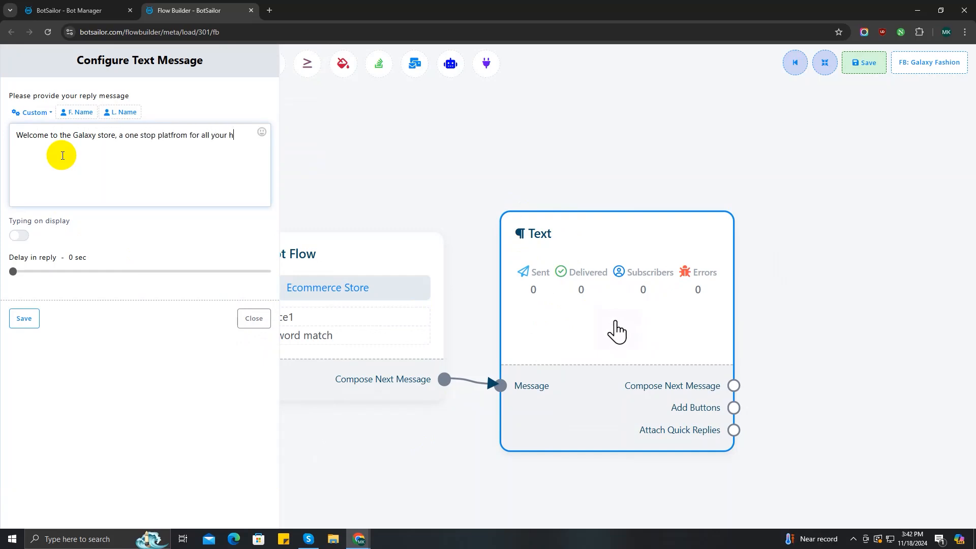
pyautogui.write('ome essentials requirements.')
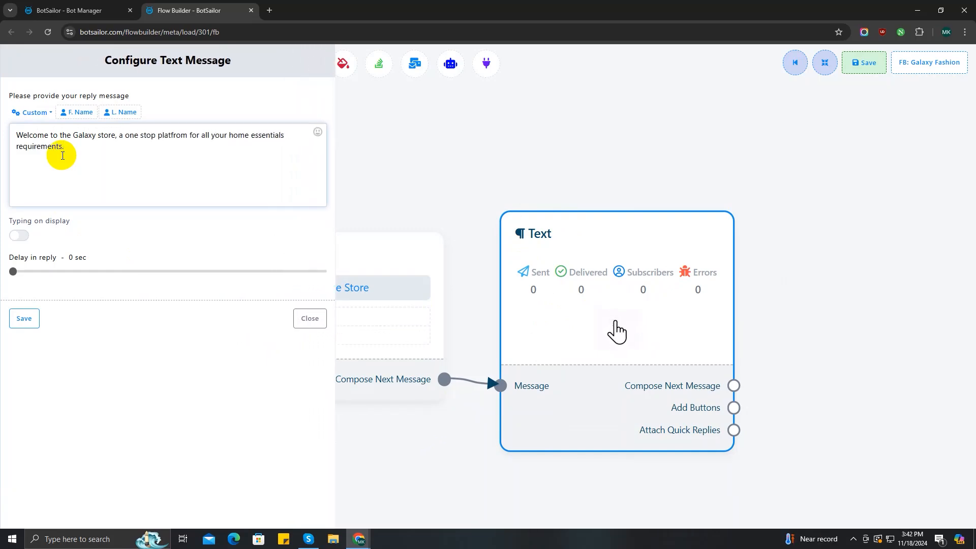
pyautogui.click(318, 132)
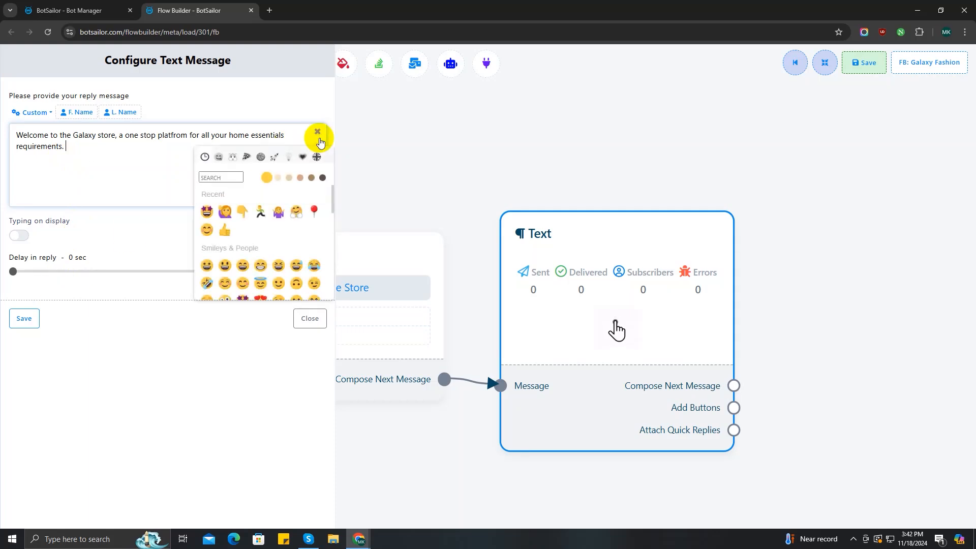
pyautogui.click(292, 216)
pyautogui.click(24, 318)
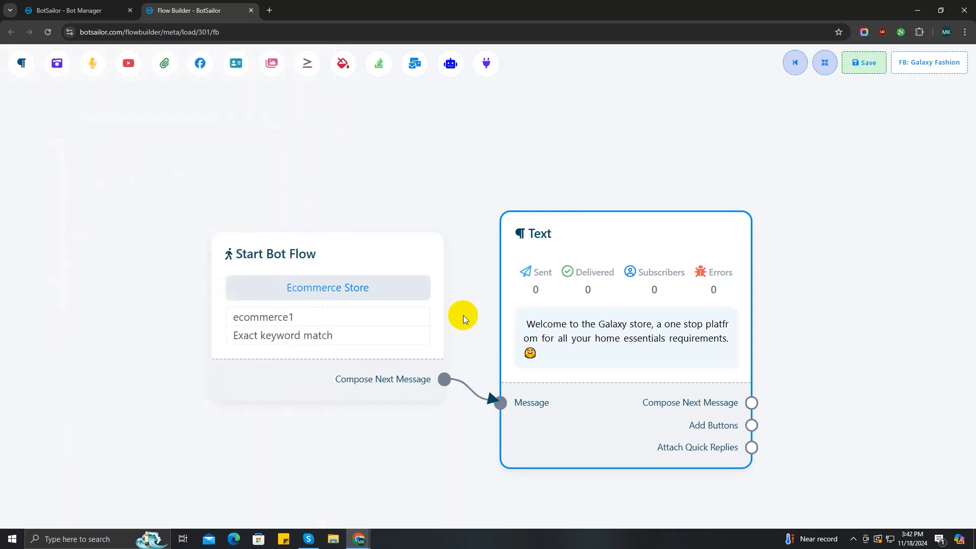
pyautogui.moveTo(515, 332); pyautogui.dragTo(588, 193)
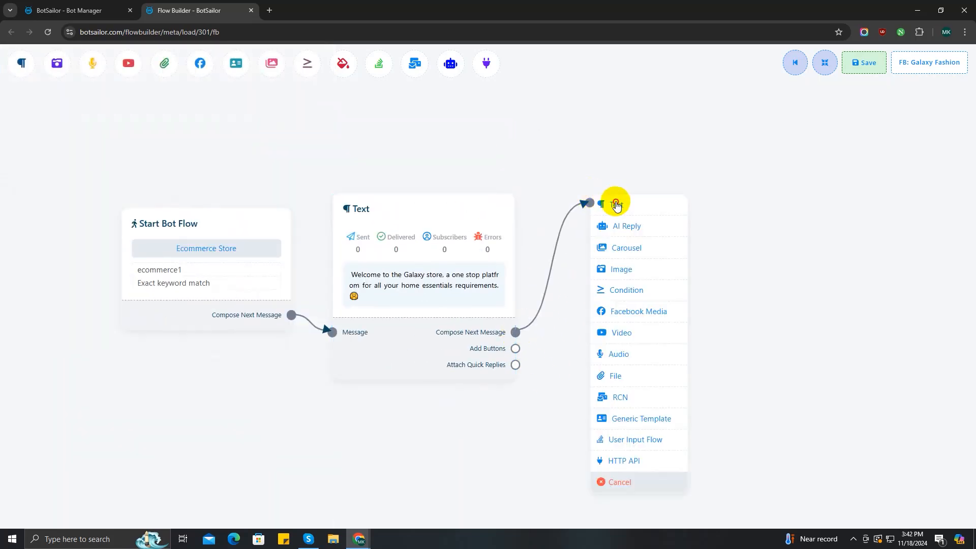
# Add a second Text message listing home stuffs and electronics, with an emoji
pyautogui.click(616, 201)
pyautogui.doubleClick(644, 273)
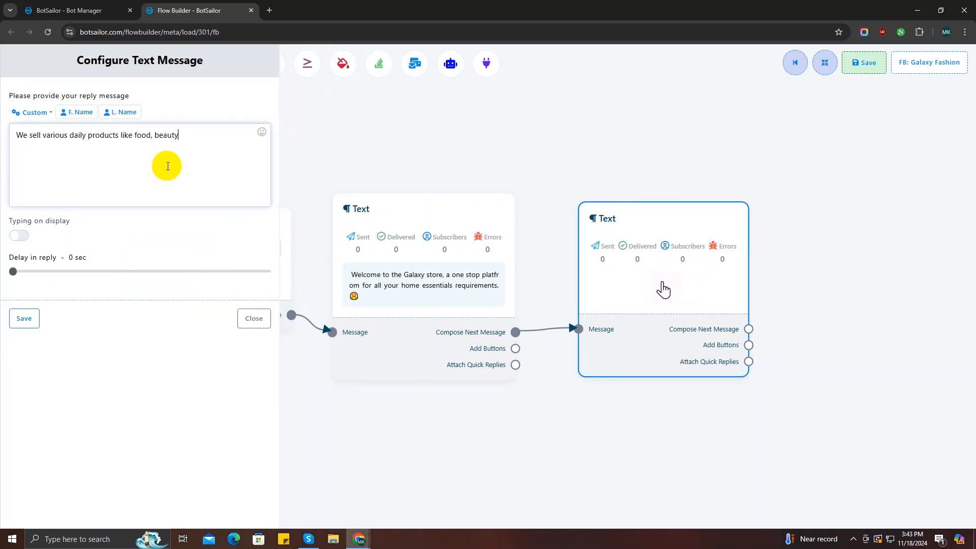
pyautogui.write('home stuffs and electronics also.')
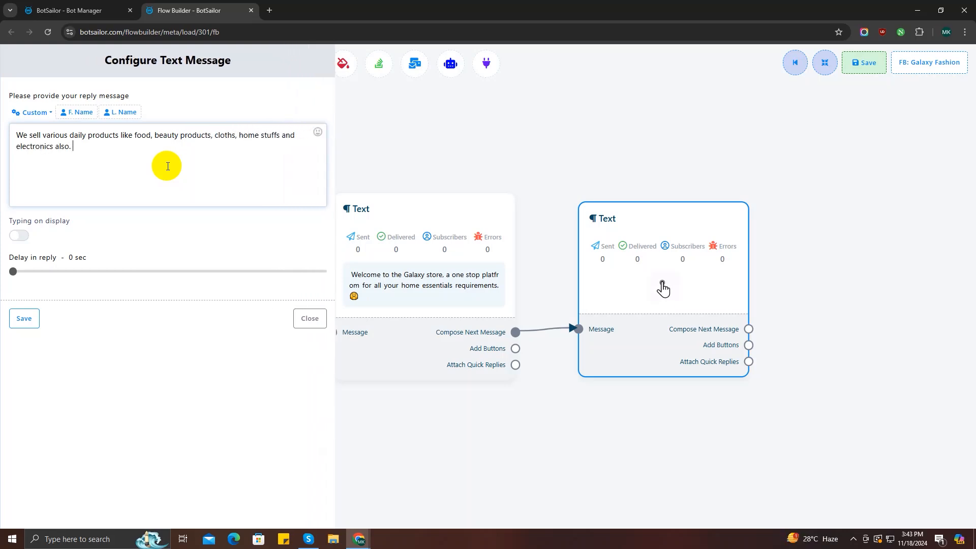
pyautogui.click(318, 132)
pyautogui.click(294, 211)
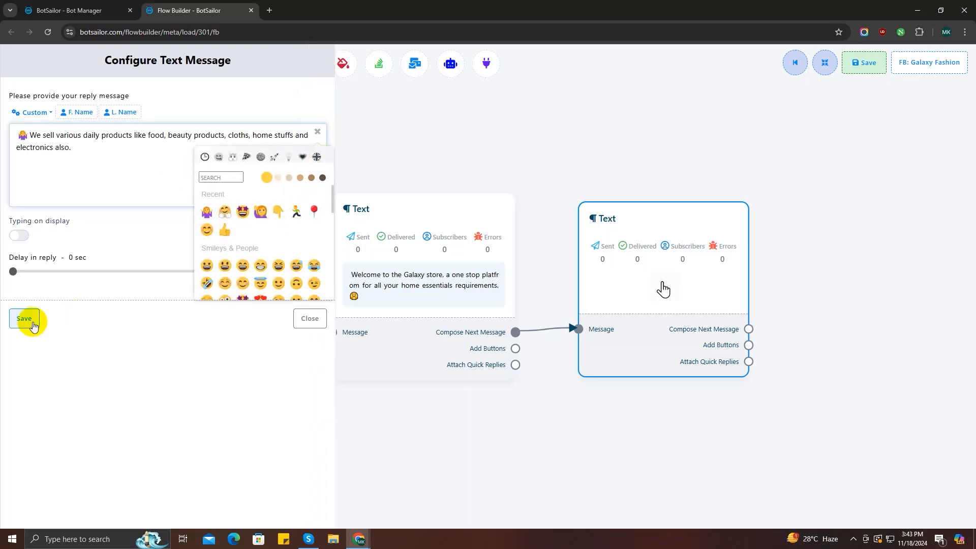
pyautogui.click(24, 318)
# Move the product message's emoji from the start to after 'electronics also.'
pyautogui.doubleClick(617, 250)
pyautogui.moveTo(34, 138); pyautogui.dragTo(15, 135)
pyautogui.press('BackSpace')
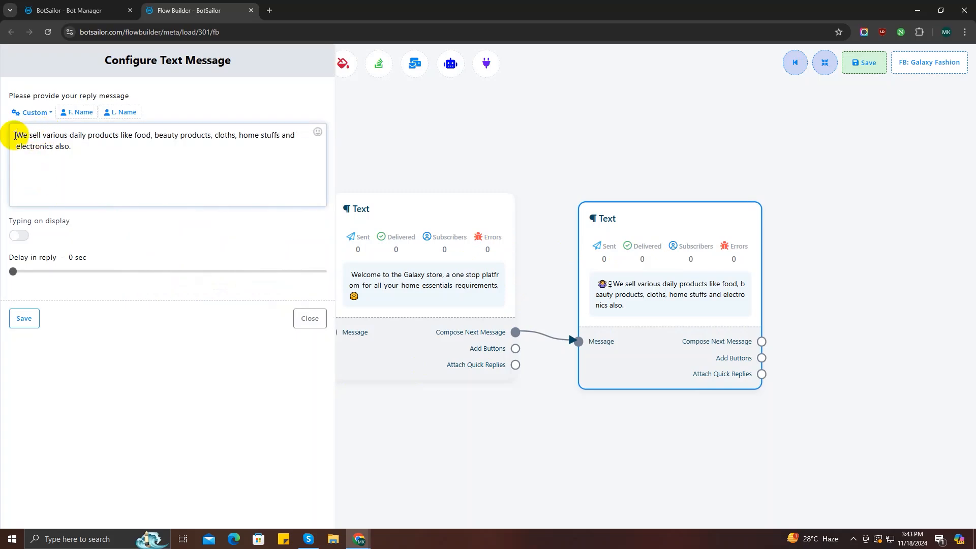
pyautogui.click(83, 151)
pyautogui.click(318, 132)
pyautogui.click(207, 211)
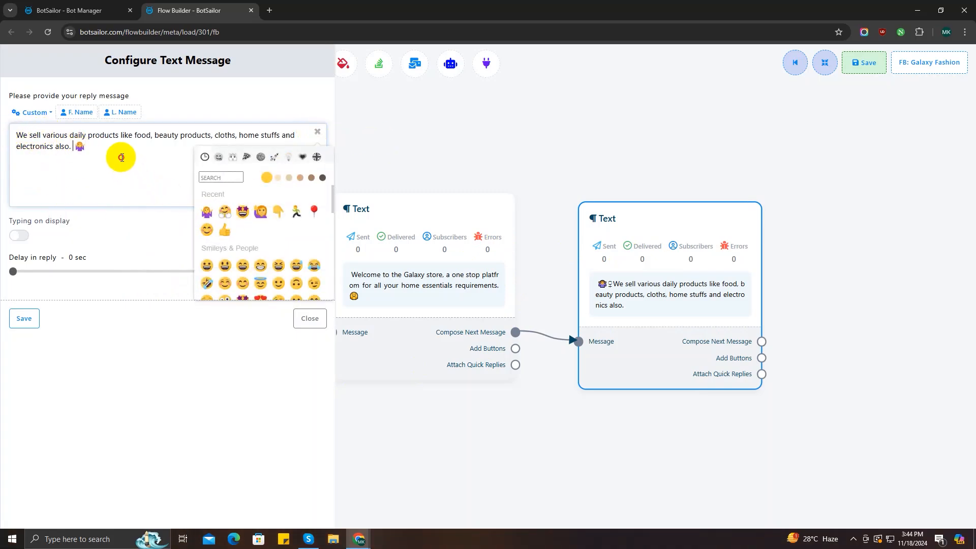
pyautogui.click(24, 318)
# Add a follow-up Text step asking how the customer would like to proceed today
pyautogui.moveTo(816, 330); pyautogui.dragTo(497, 230)
pyautogui.click(524, 236)
pyautogui.moveTo(627, 334); pyautogui.dragTo(577, 285)
pyautogui.doubleClick(575, 288)
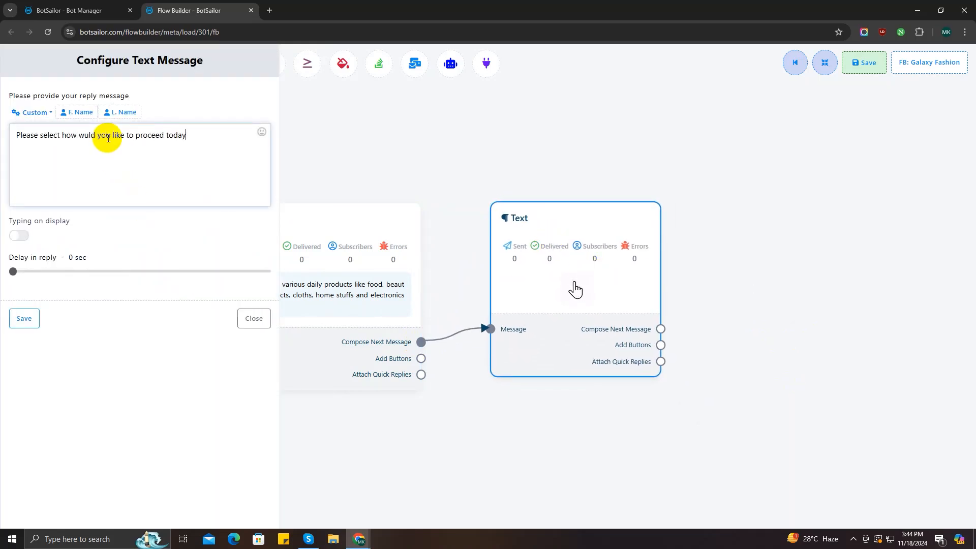
pyautogui.click(25, 319)
pyautogui.moveTo(708, 346); pyautogui.dragTo(532, 148)
# Add a Grocery Shopping button to the proceed question that sends a message
pyautogui.moveTo(602, 190); pyautogui.dragTo(603, 143)
pyautogui.doubleClick(646, 184)
pyautogui.click(129, 117)
pyautogui.write('Groc')
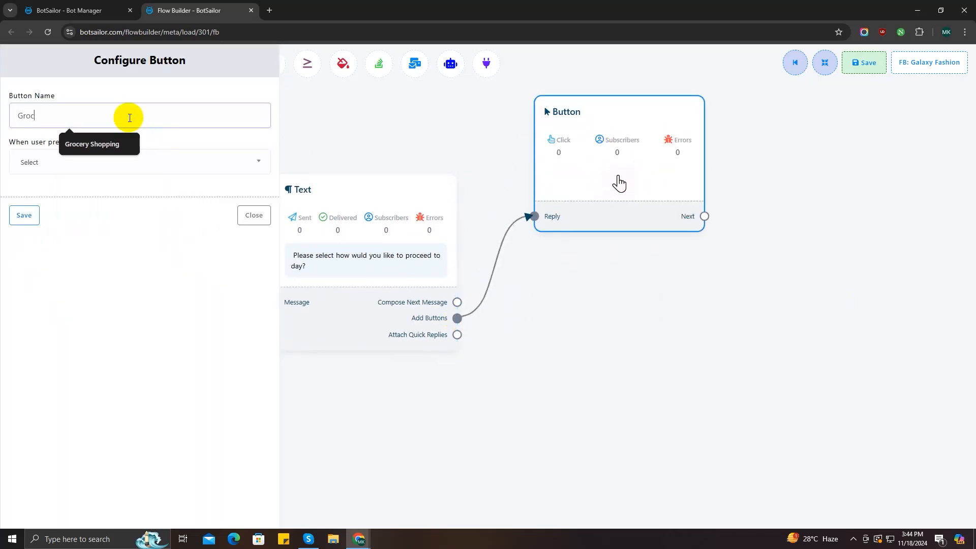
pyautogui.write('ery')
pyautogui.click(93, 144)
pyautogui.click(59, 163)
pyautogui.click(54, 206)
pyautogui.click(24, 457)
# Add a second button named Web Store set to Redirect to Website URL
pyautogui.moveTo(677, 386); pyautogui.dragTo(586, 352)
pyautogui.moveTo(364, 285); pyautogui.dragTo(458, 442)
pyautogui.doubleClick(543, 405)
pyautogui.click(143, 120)
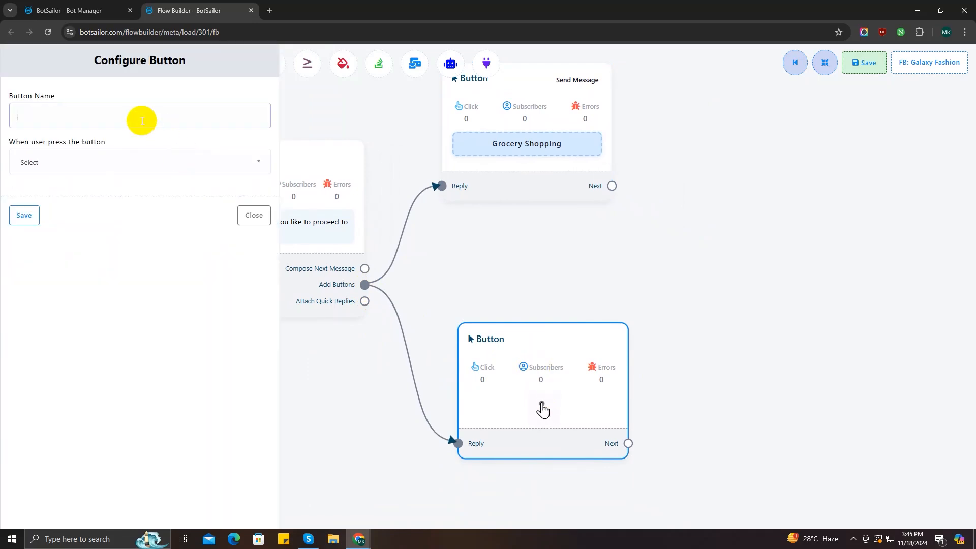
pyautogui.write('Web Store')
pyautogui.click(137, 163)
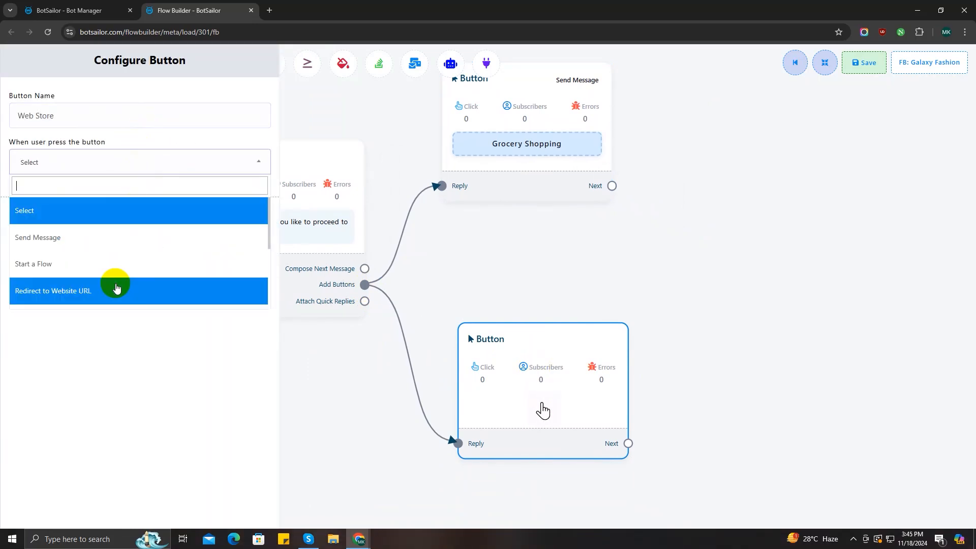
pyautogui.click(84, 288)
pyautogui.click(54, 209)
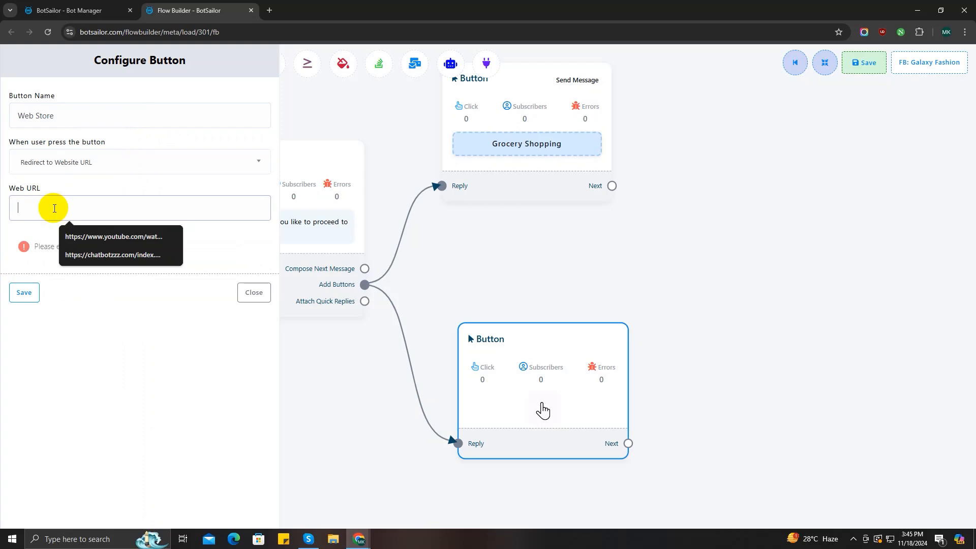
pyautogui.click(270, 11)
pyautogui.write('chatbotzz')
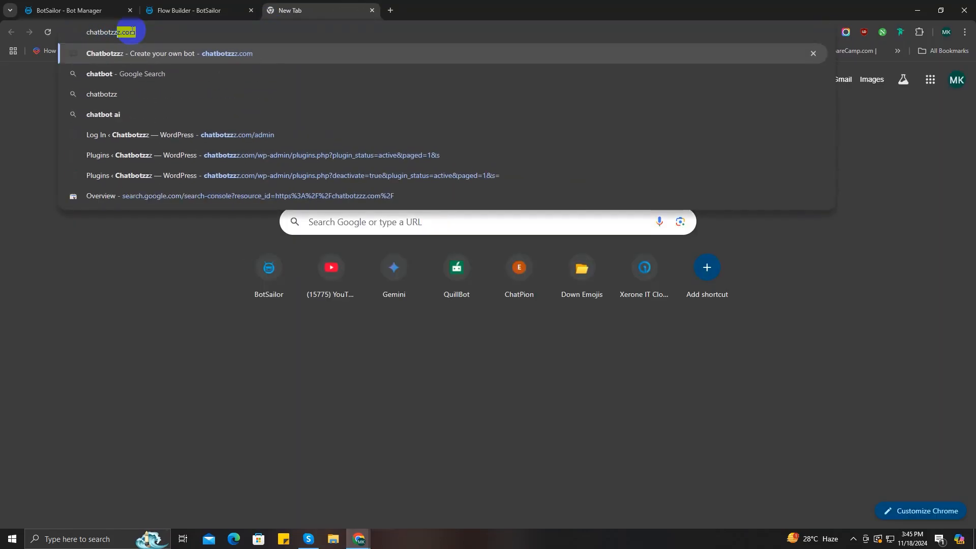
pyautogui.press('Return')
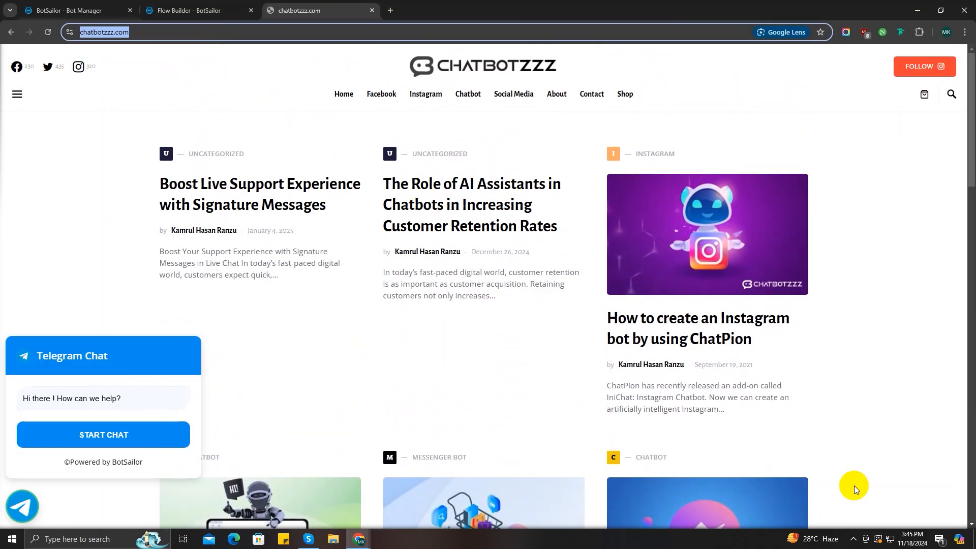
pyautogui.click(189, 10)
pyautogui.click(131, 207)
pyautogui.write('https://chatbotzzz.com/')
# Save the Web Store button with its link and tidy the flow layout
pyautogui.click(25, 291)
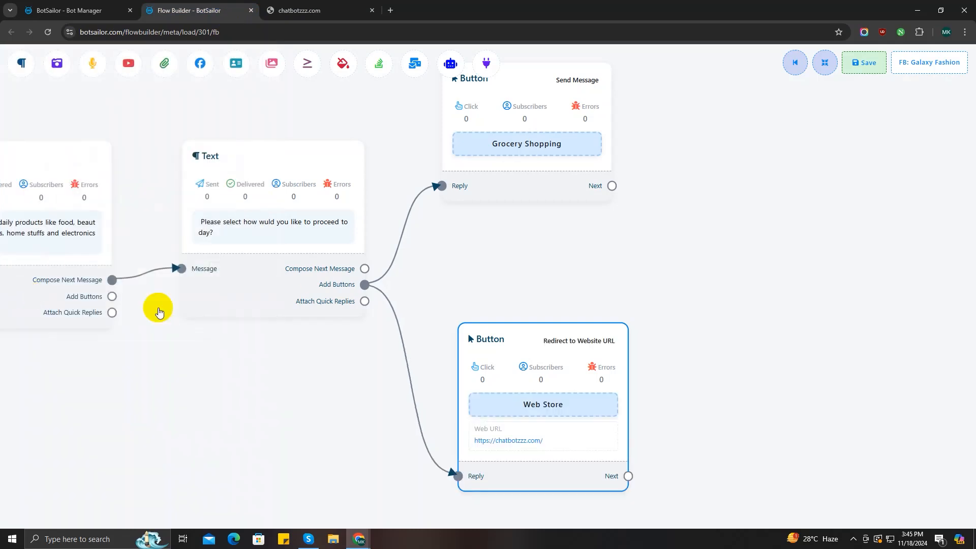
pyautogui.click(580, 356)
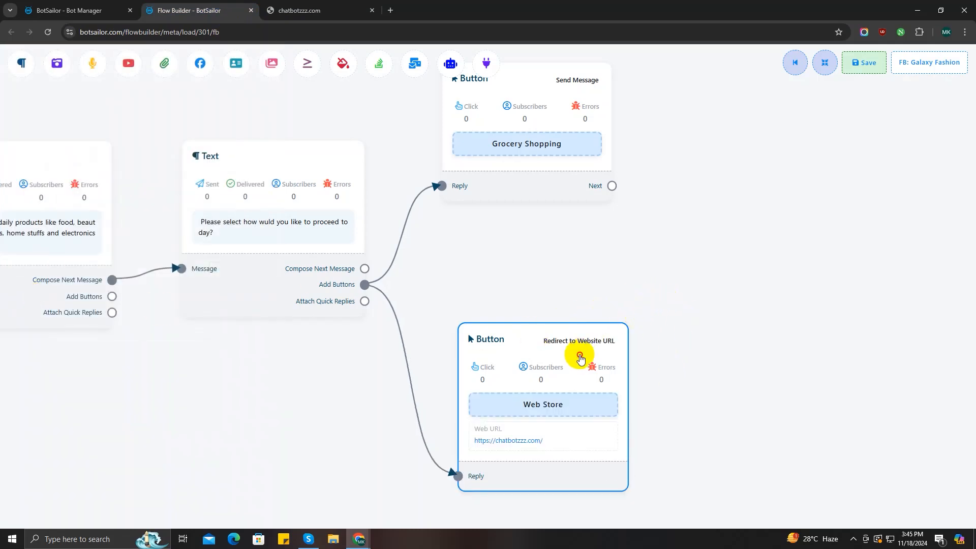
pyautogui.moveTo(579, 355); pyautogui.dragTo(563, 338)
pyautogui.moveTo(716, 282); pyautogui.dragTo(675, 329)
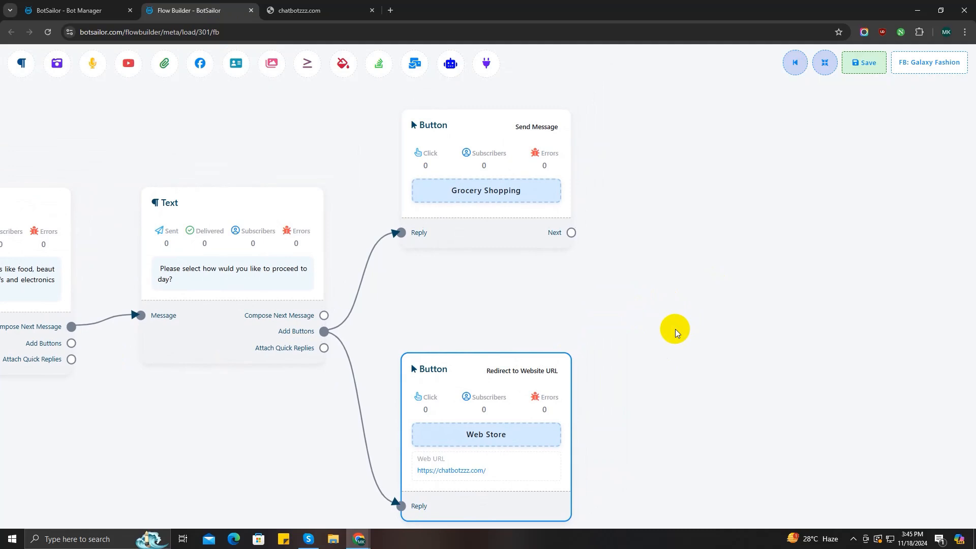
# Link a Text reply after Grocery Shopping reading 'Sure, we can help you with that 👍'
pyautogui.moveTo(573, 234); pyautogui.dragTo(641, 134)
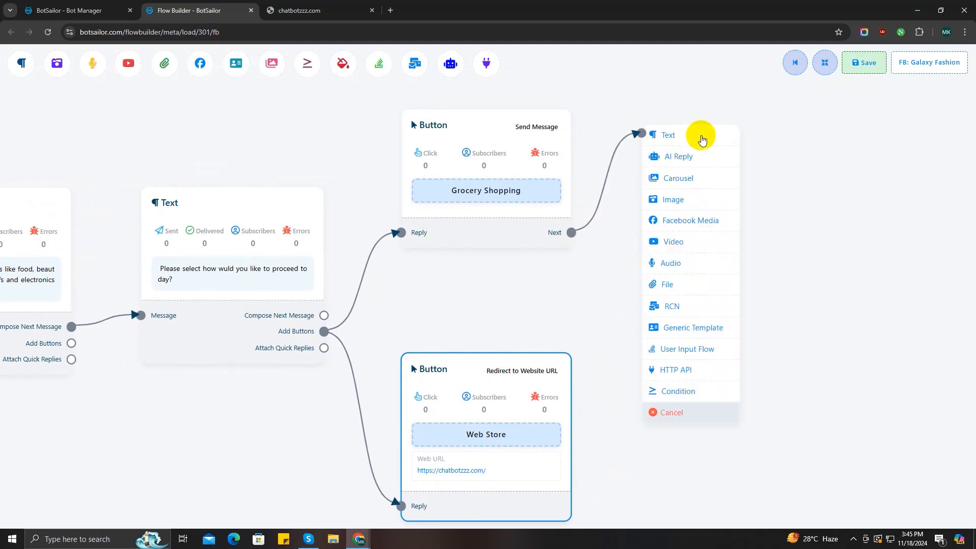
pyautogui.click(702, 140)
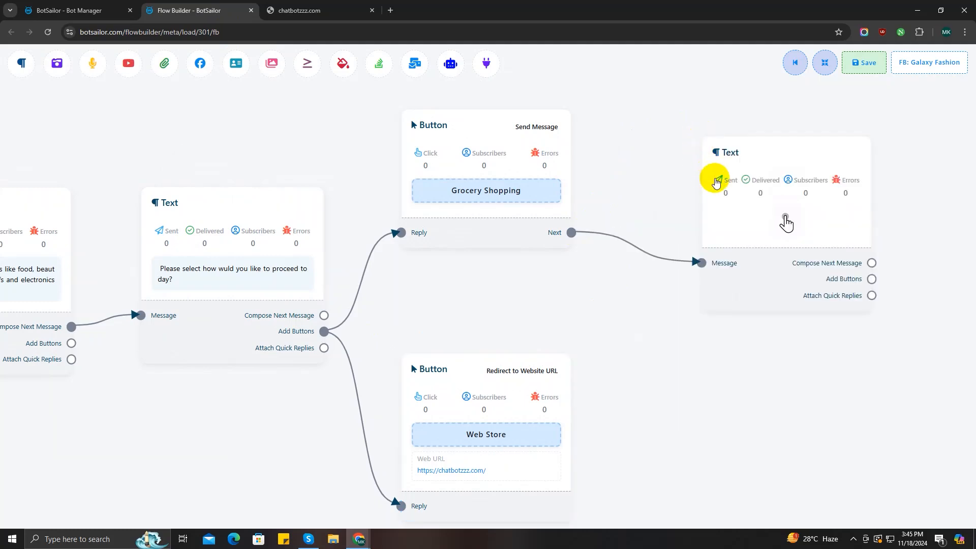
pyautogui.moveTo(690, 153); pyautogui.dragTo(684, 148)
pyautogui.doubleClick(720, 182)
pyautogui.click(92, 152)
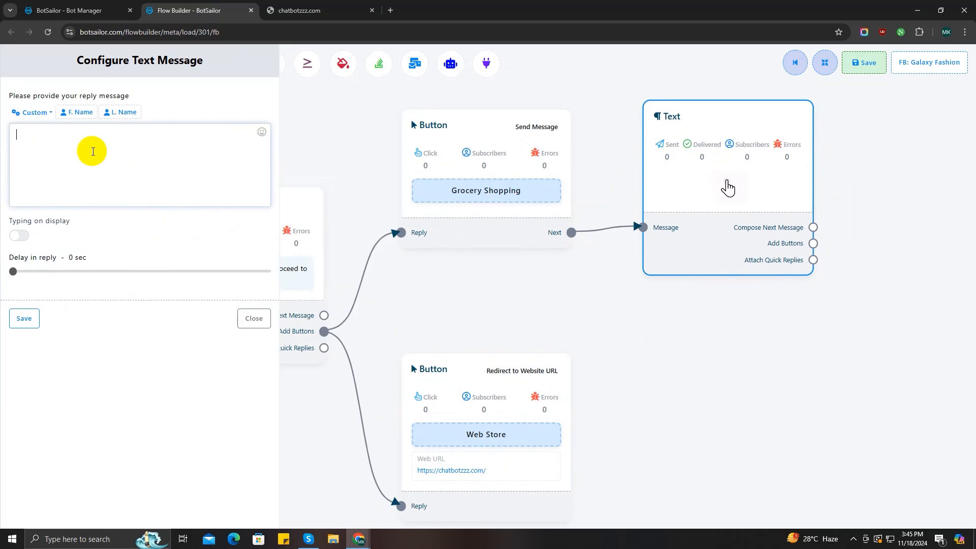
pyautogui.write('n help you with that')
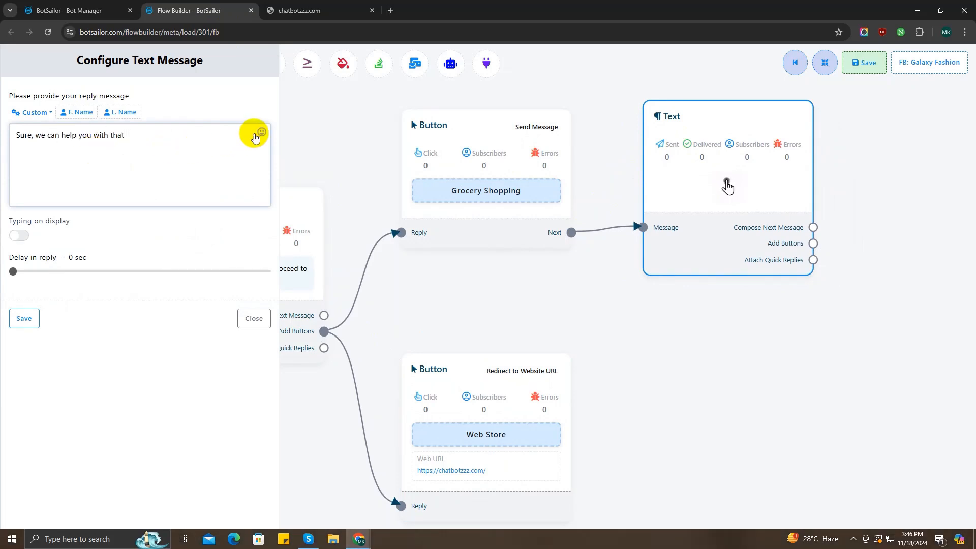
pyautogui.click(257, 133)
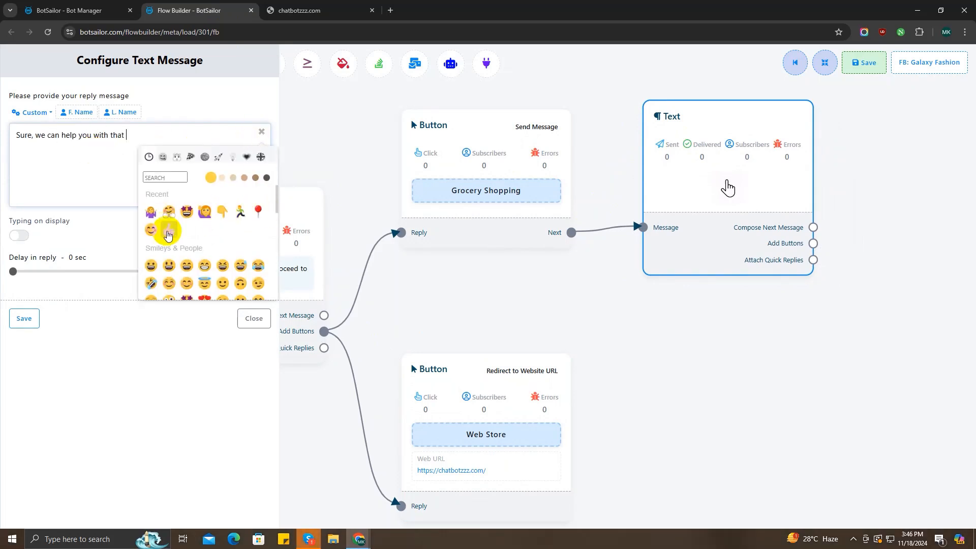
pyautogui.click(167, 232)
pyautogui.click(24, 318)
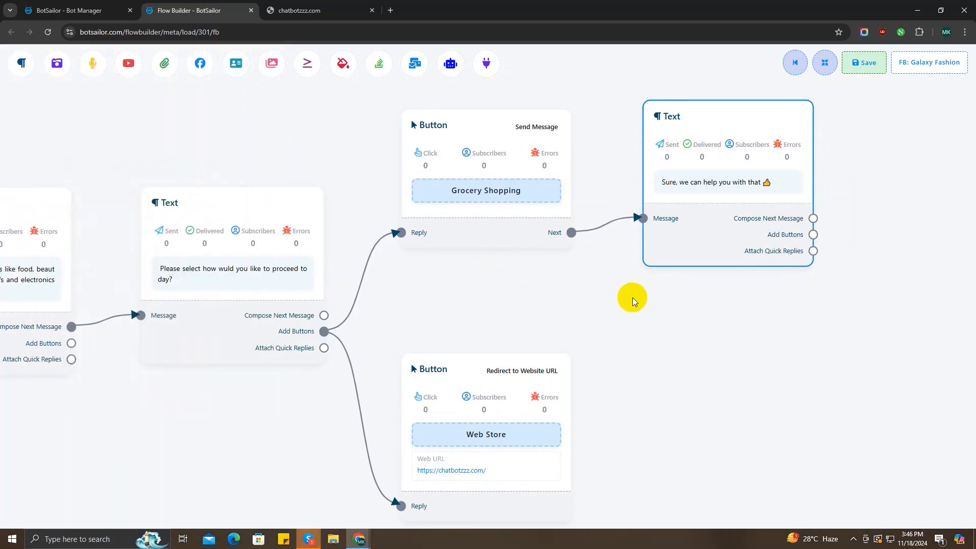
pyautogui.moveTo(632, 296); pyautogui.dragTo(435, 327)
pyautogui.moveTo(574, 272); pyautogui.dragTo(668, 83)
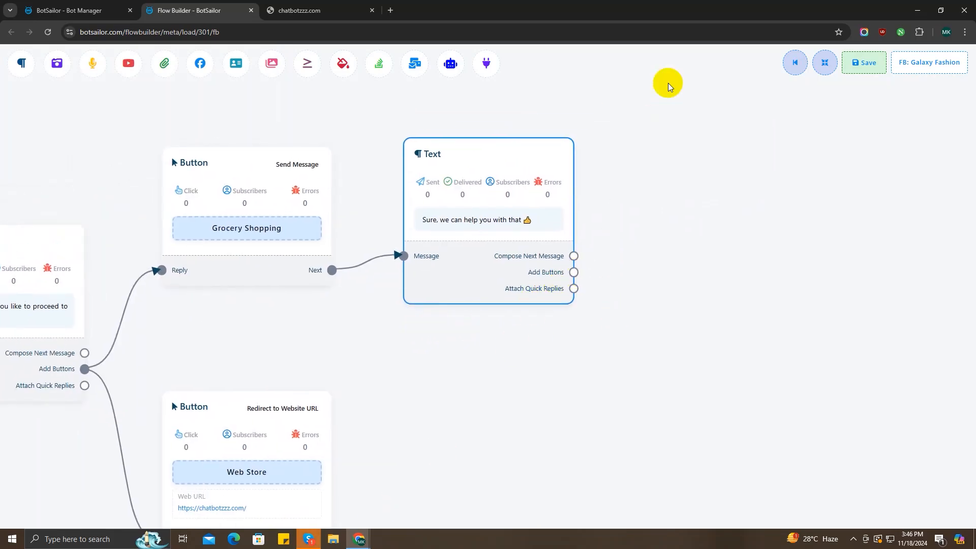
# Name the reply's first button Fruits and Vegetables, set to Send Message
pyautogui.doubleClick(699, 124)
pyautogui.click(134, 105)
pyautogui.write('Frui')
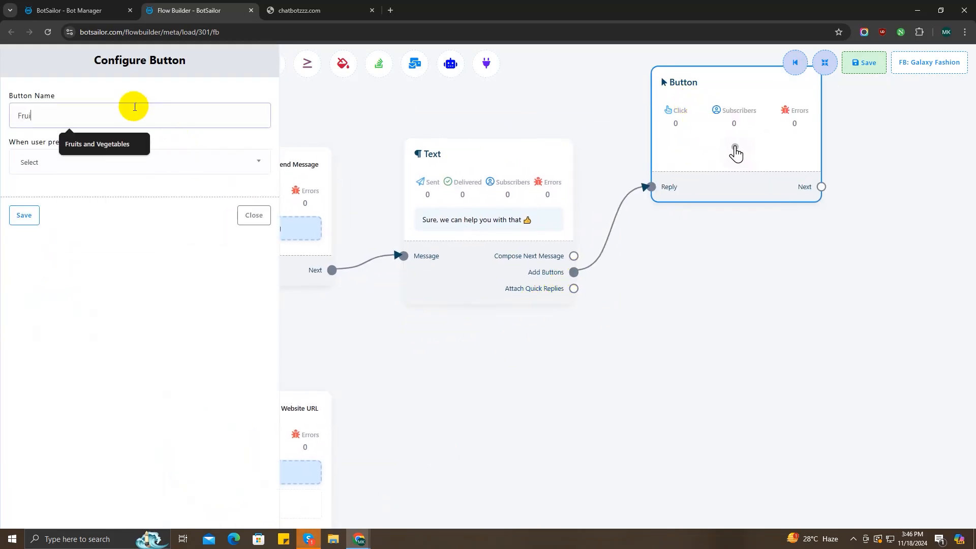
pyautogui.write('ts')
pyautogui.click(104, 145)
pyautogui.click(105, 162)
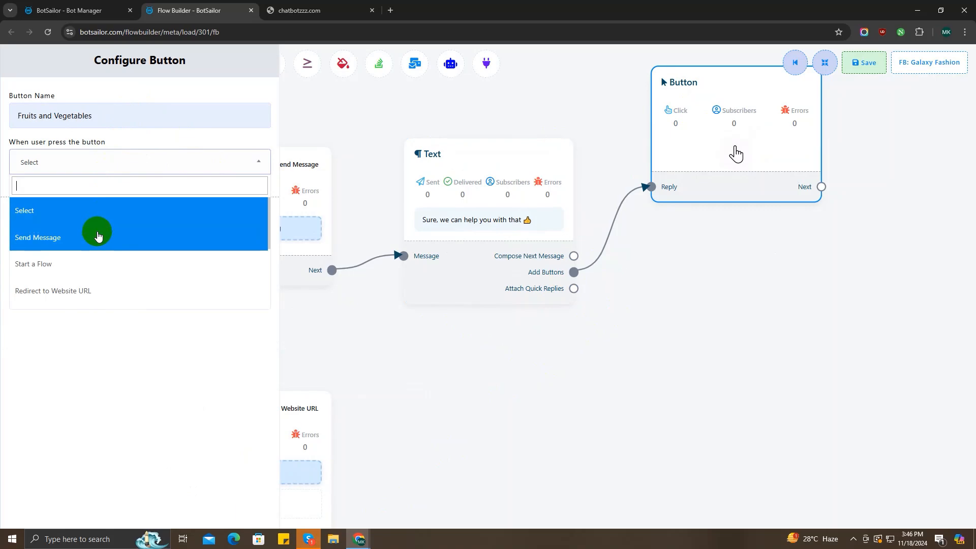
pyautogui.click(94, 246)
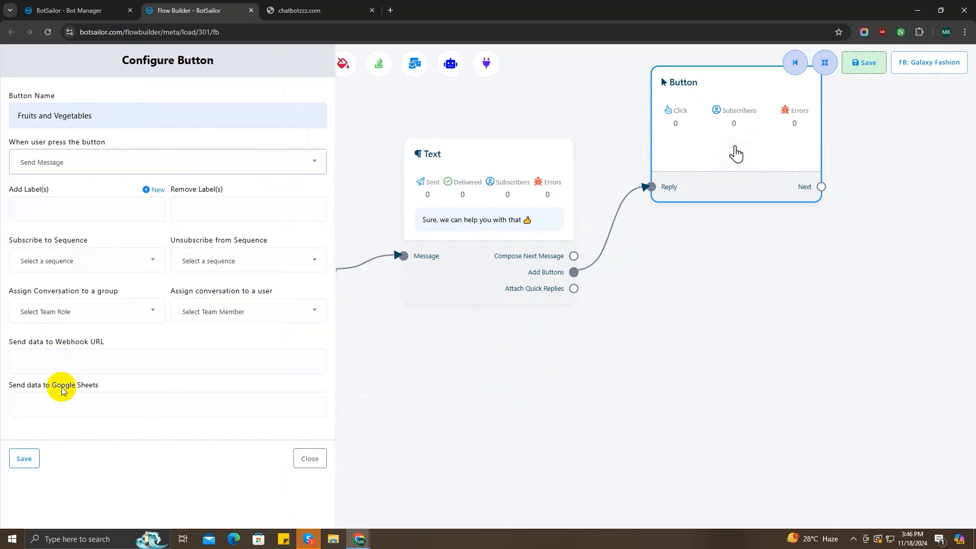
pyautogui.click(24, 459)
# Add a second reply button, Bakery - Eggs & Dairy, that sends a message
pyautogui.scroll(5, 443, 309)
pyautogui.moveTo(430, 349); pyautogui.dragTo(689, 413)
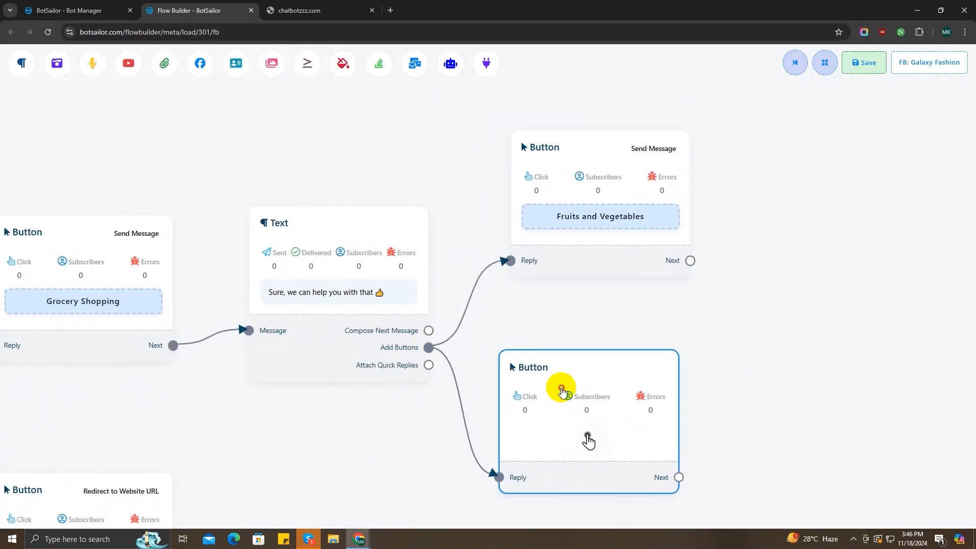
pyautogui.moveTo(630, 331); pyautogui.dragTo(501, 248)
pyautogui.doubleClick(508, 295)
pyautogui.click(113, 115)
pyautogui.write('Bakery')
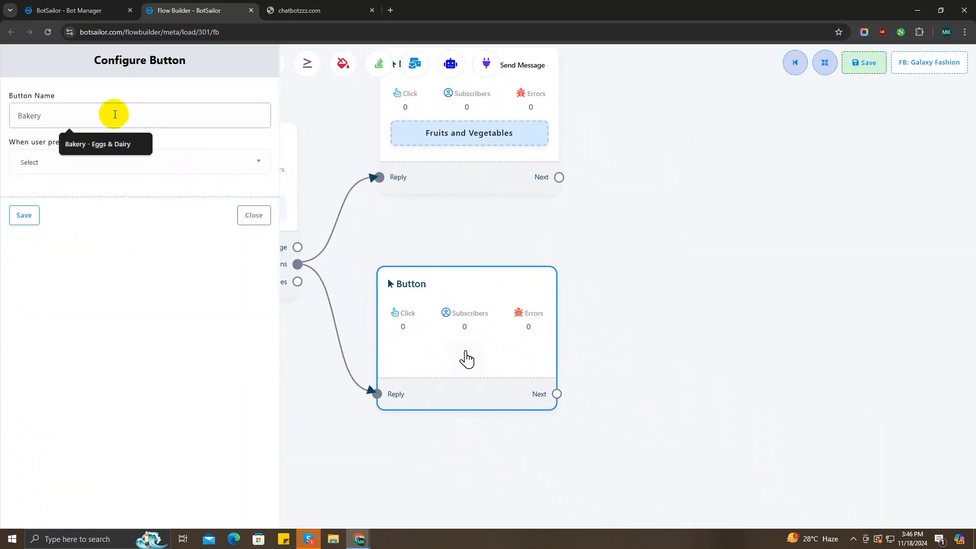
pyautogui.click(98, 144)
pyautogui.click(96, 162)
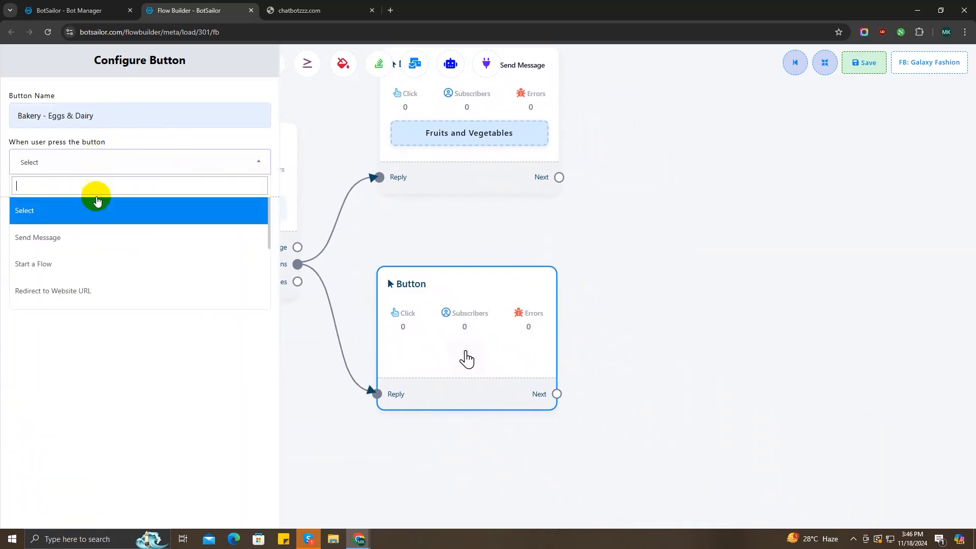
pyautogui.click(96, 235)
pyautogui.click(24, 459)
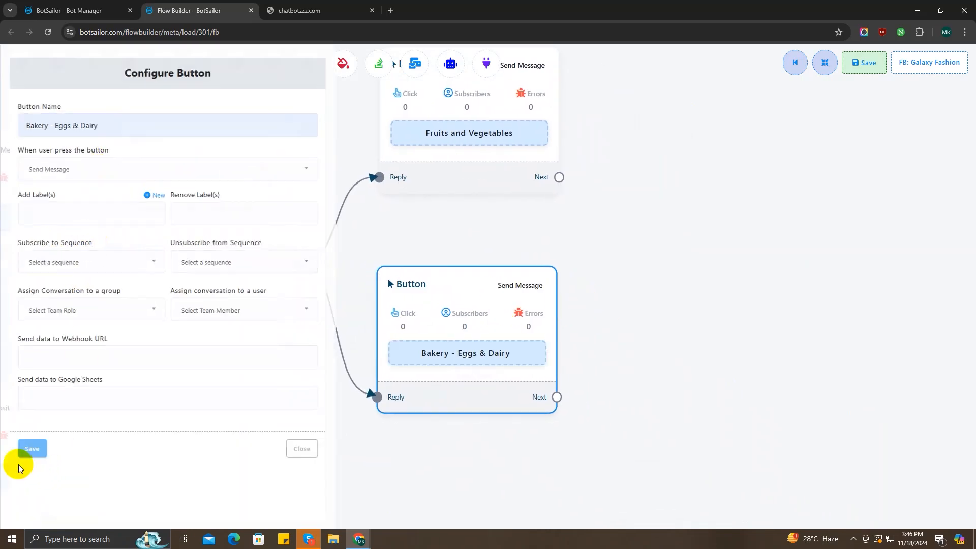
# Add a third reply button, Packaged Food, that sends a message
pyautogui.scroll(-2, 301, 296)
pyautogui.moveTo(288, 241); pyautogui.dragTo(375, 426)
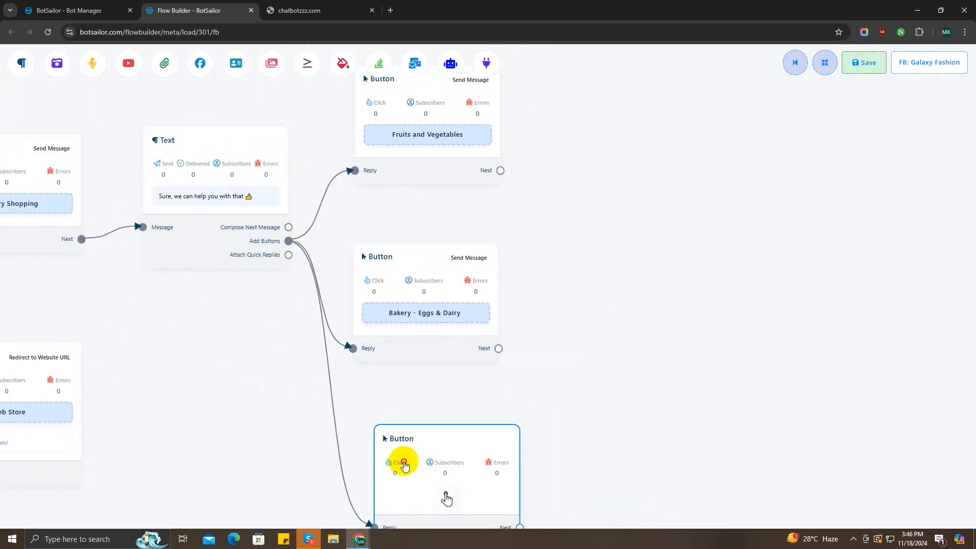
pyautogui.moveTo(403, 464); pyautogui.dragTo(380, 457)
pyautogui.doubleClick(379, 456)
pyautogui.click(115, 118)
pyautogui.write('Pack')
pyautogui.click(97, 144)
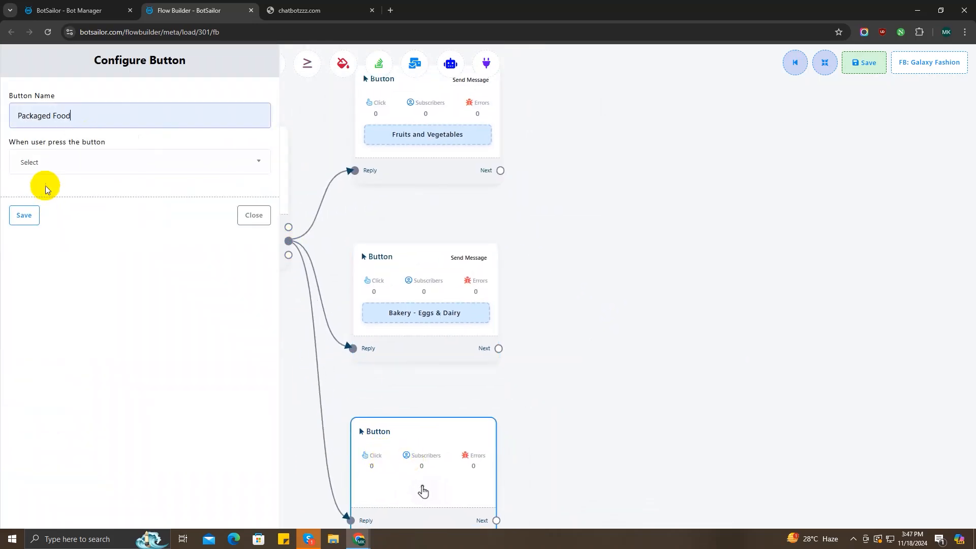
pyautogui.click(46, 162)
pyautogui.click(45, 235)
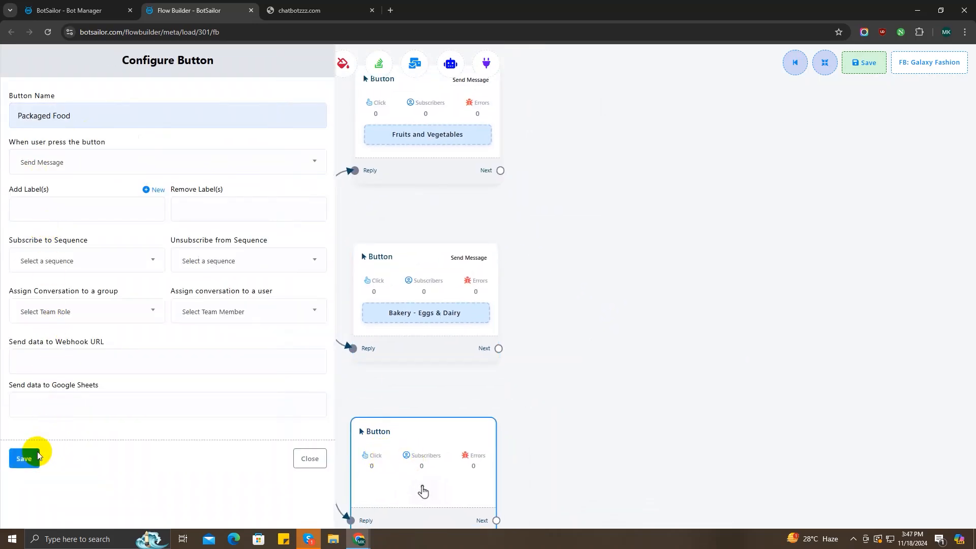
pyautogui.click(24, 459)
# Attach a new Text message after the Fruits and Vegetables button
pyautogui.scroll(-1, 532, 379)
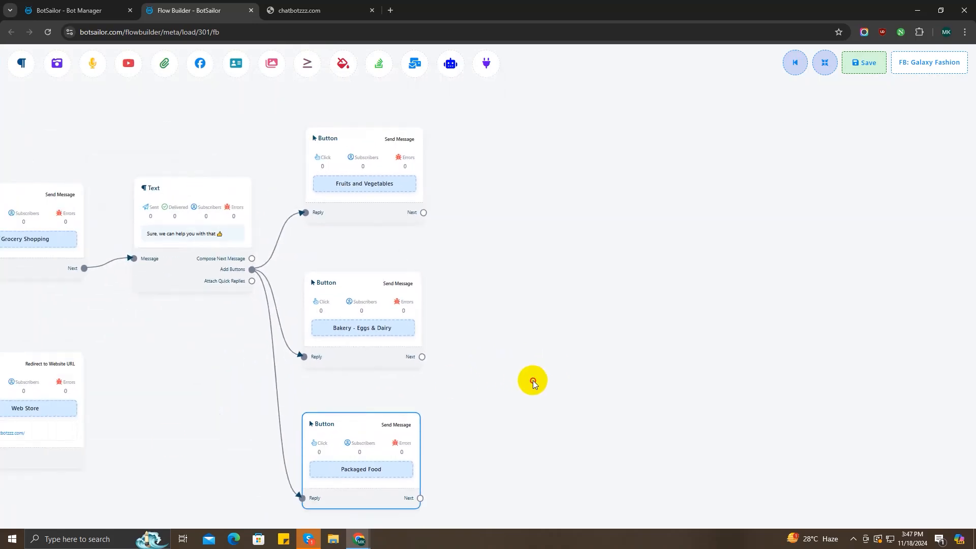
pyautogui.moveTo(533, 380); pyautogui.dragTo(443, 362)
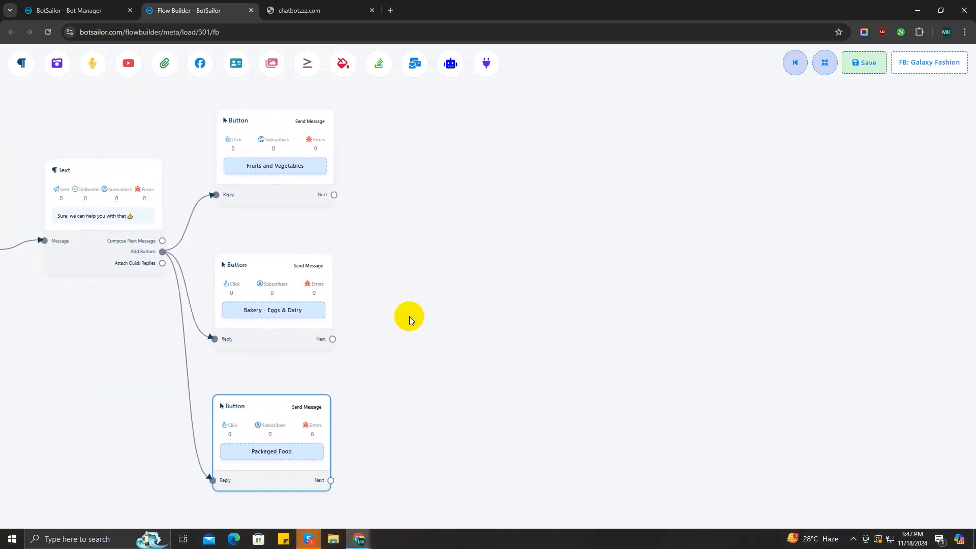
pyautogui.moveTo(414, 111); pyautogui.dragTo(414, 112)
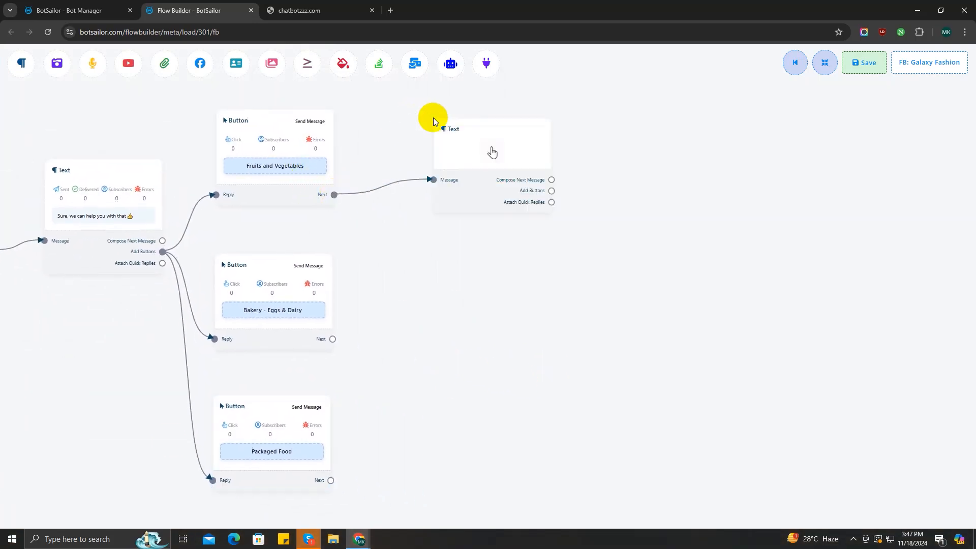
# Write the text as 'Please select the item that you would like to order! 👇' and save it
pyautogui.click(485, 175)
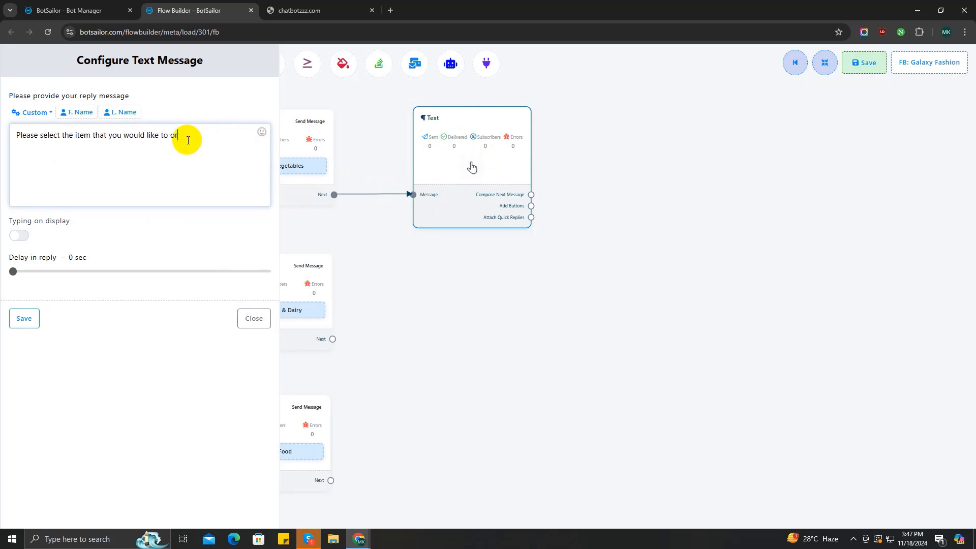
pyautogui.click(260, 133)
pyautogui.click(240, 209)
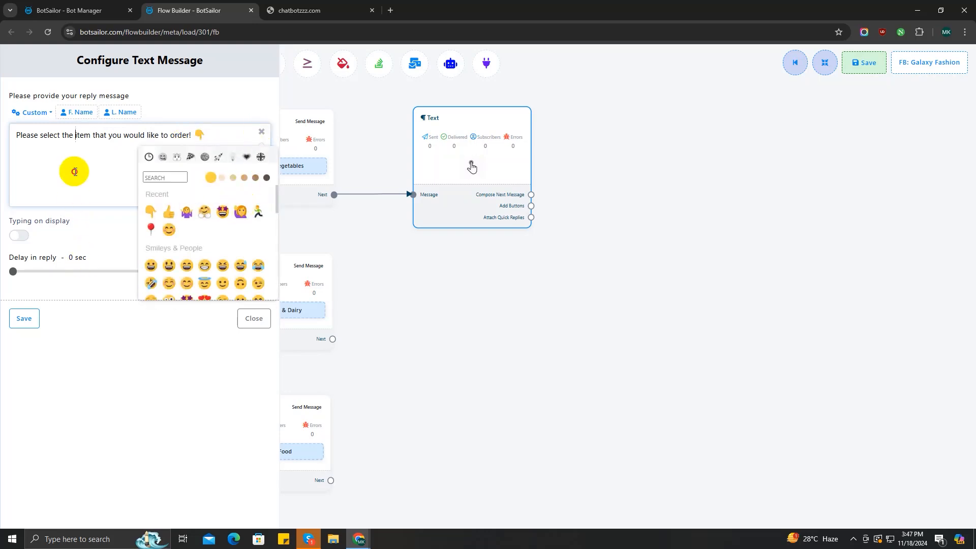
pyautogui.click(24, 318)
pyautogui.moveTo(517, 267); pyautogui.dragTo(396, 276)
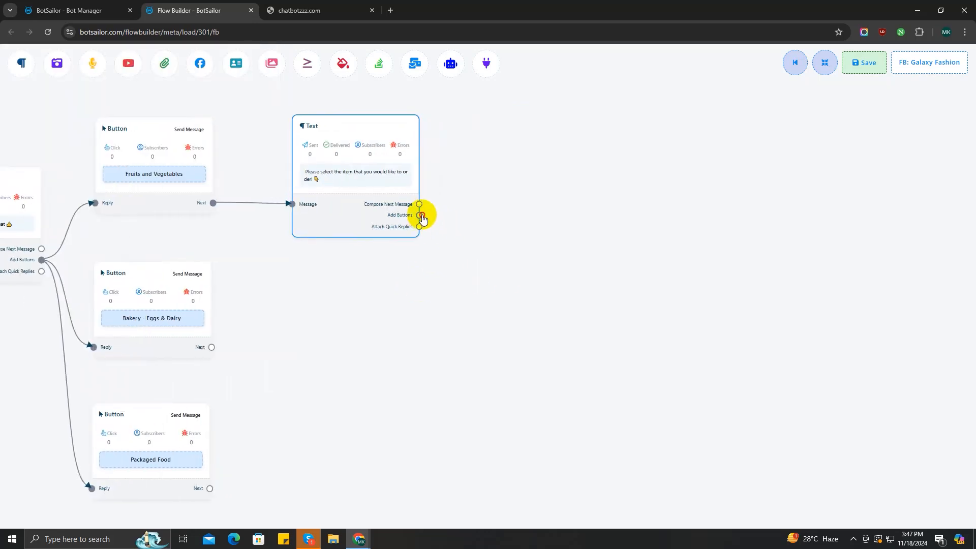
pyautogui.moveTo(418, 215); pyautogui.dragTo(543, 198)
# Add a second button and name the top one Fresh Fruits with Send Message
pyautogui.moveTo(512, 292); pyautogui.dragTo(392, 349)
pyautogui.moveTo(300, 270); pyautogui.dragTo(432, 383)
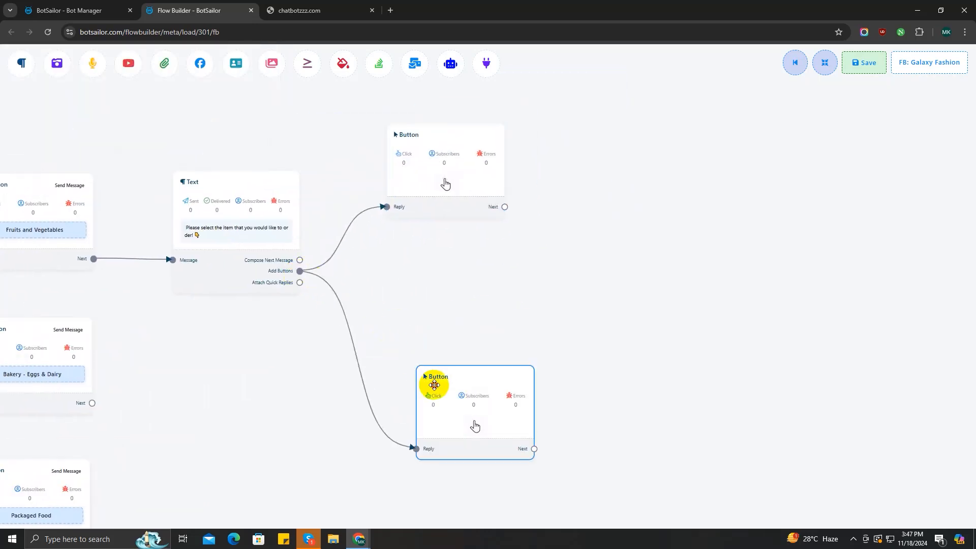
pyautogui.doubleClick(431, 161)
pyautogui.click(43, 113)
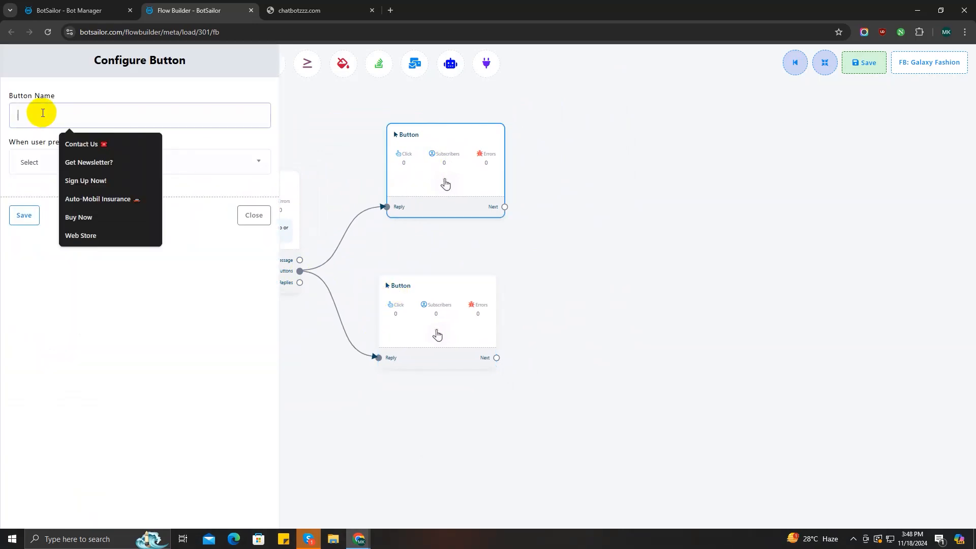
pyautogui.write('Fresh')
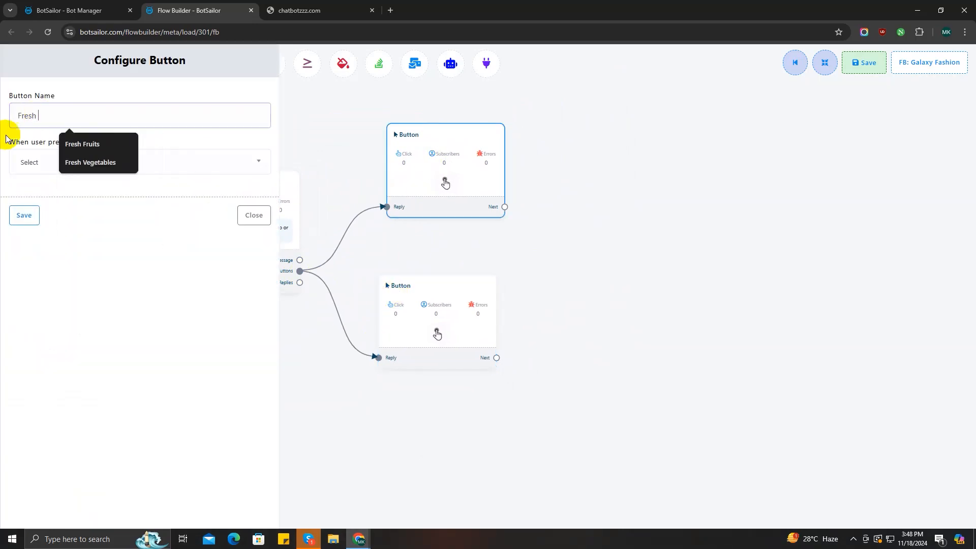
pyautogui.click(83, 144)
pyautogui.click(72, 162)
pyautogui.click(76, 241)
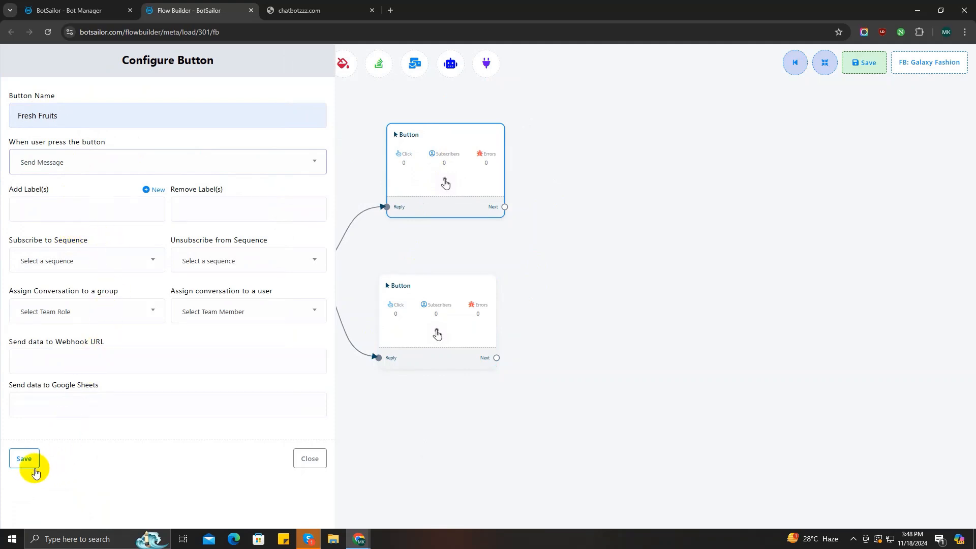
pyautogui.click(26, 460)
# Name the lower button Fresh Vegetables, set to Send Message, and save
pyautogui.click(421, 325)
pyautogui.doubleClick(421, 325)
pyautogui.click(103, 110)
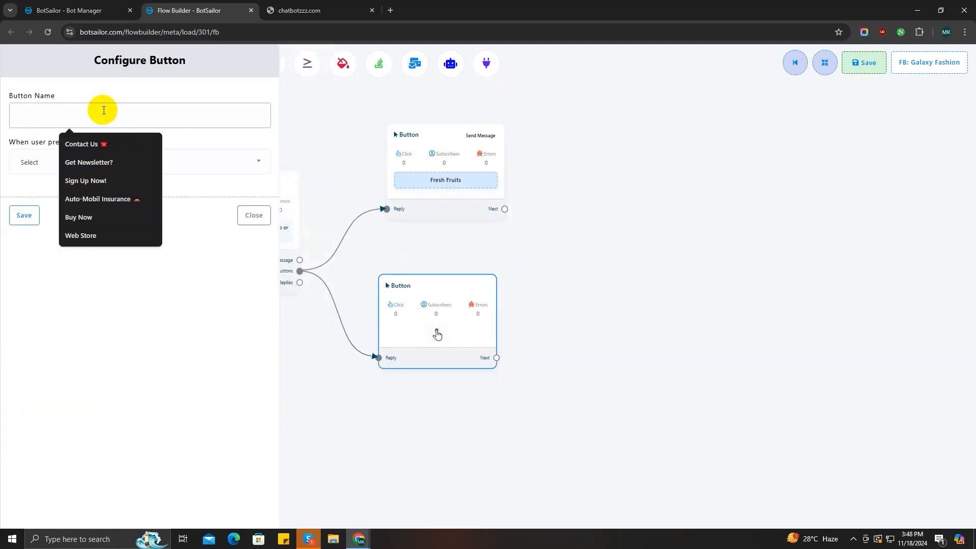
pyautogui.write('Fresh Vegetables')
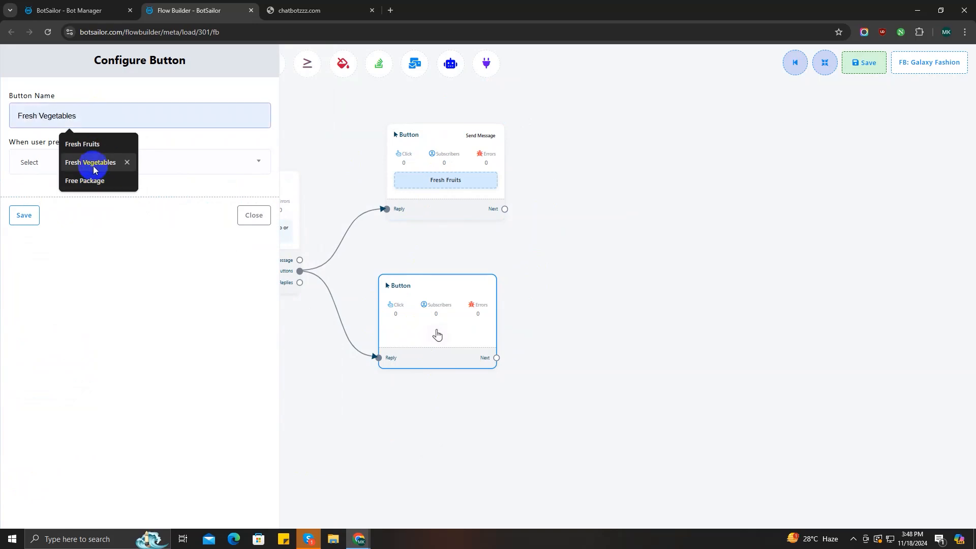
pyautogui.click(73, 162)
pyautogui.click(40, 168)
pyautogui.click(60, 238)
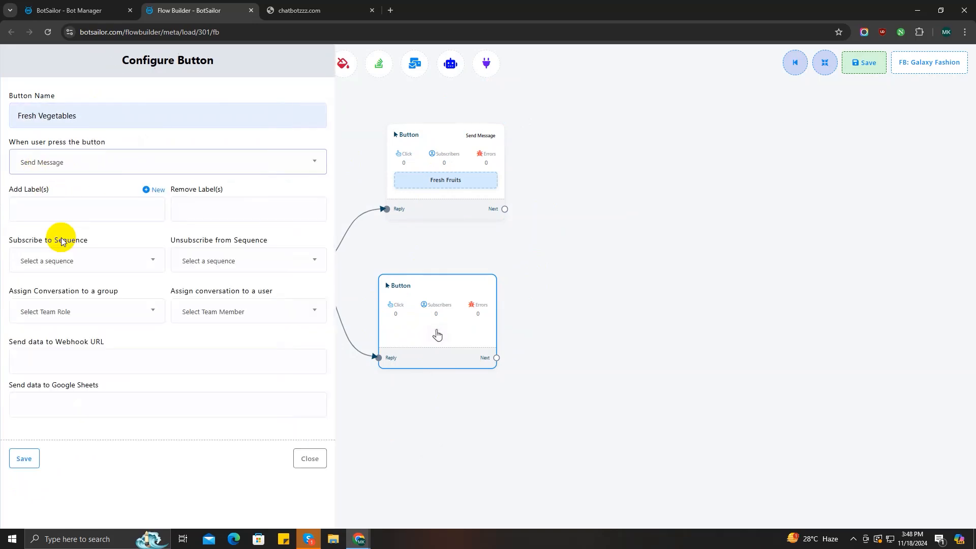
pyautogui.click(24, 458)
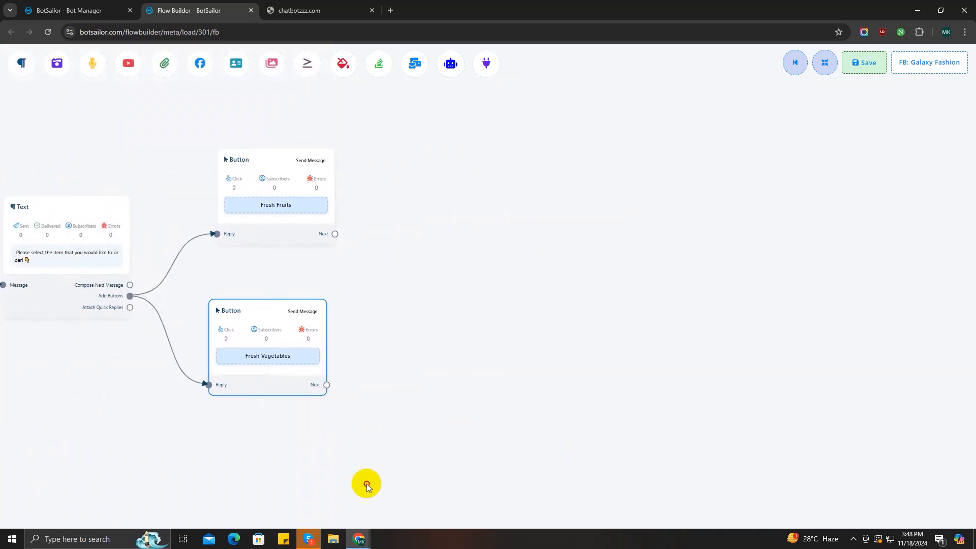
# Link a new Text message after the Fresh Fruits button
pyautogui.click(283, 359)
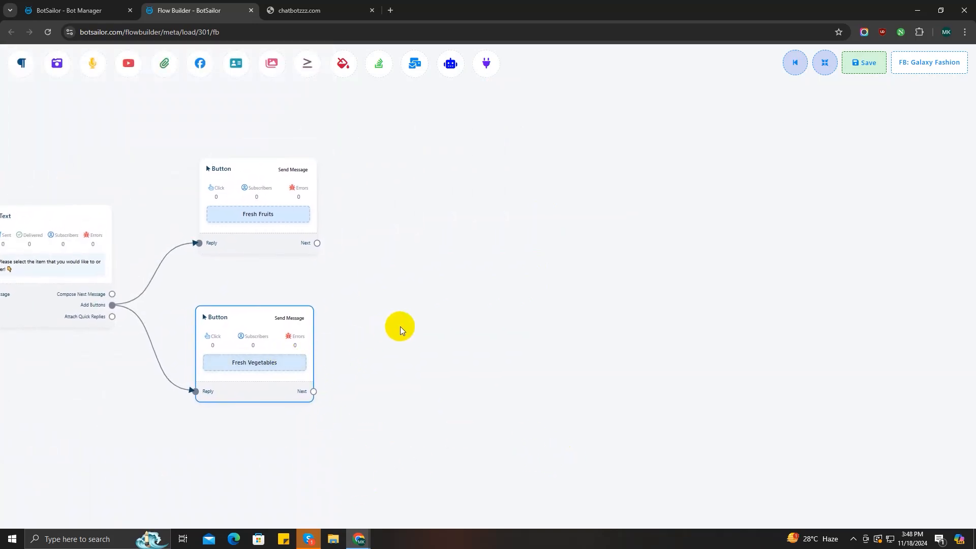
pyautogui.moveTo(317, 244); pyautogui.dragTo(404, 152)
pyautogui.click(432, 167)
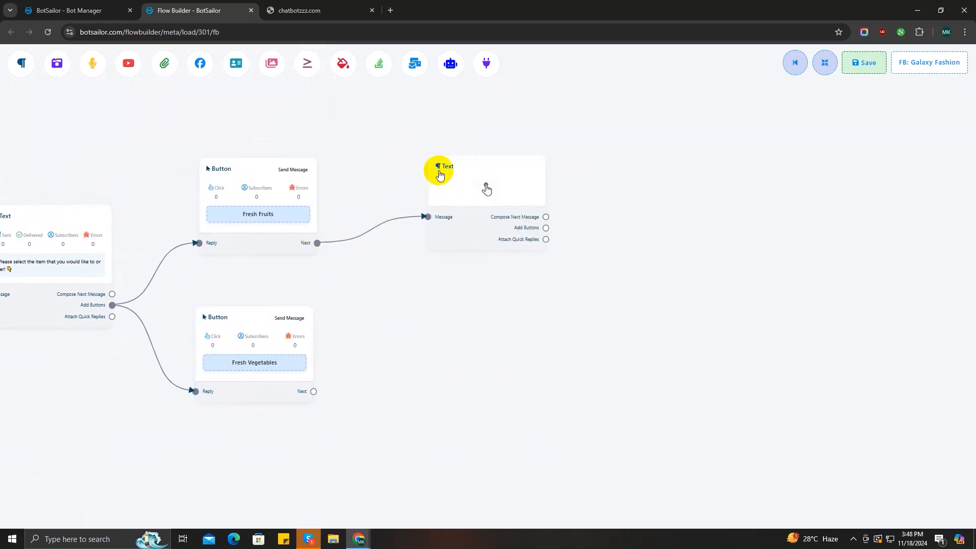
pyautogui.moveTo(451, 206); pyautogui.dragTo(442, 188)
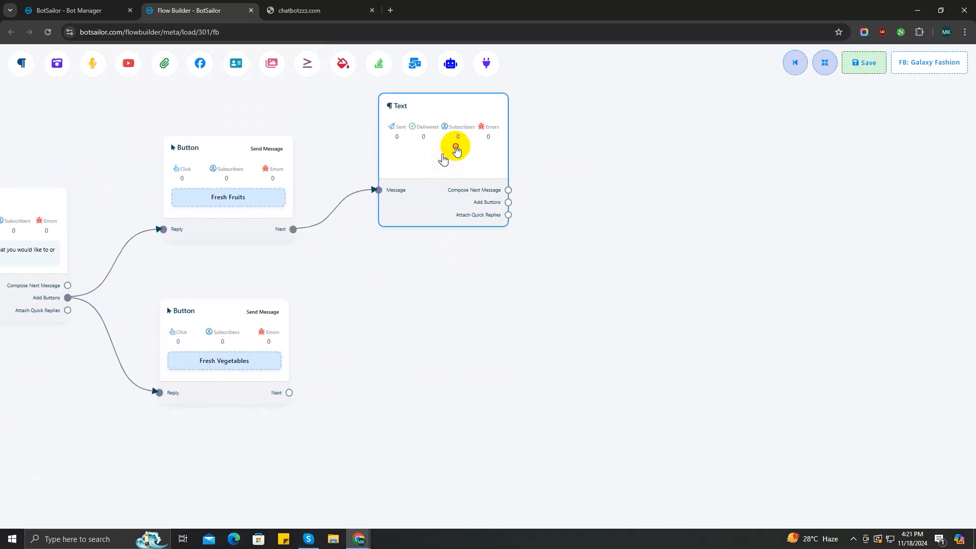
# Set the Fresh Fruits message to 'A fruit a day keepsthe worry away😊' and save
pyautogui.doubleClick(453, 146)
pyautogui.write('A')
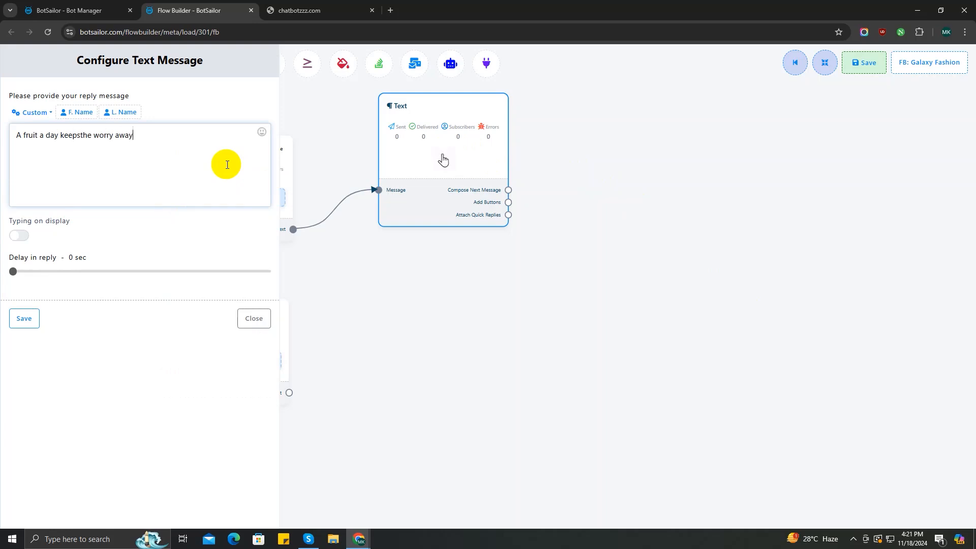
pyautogui.click(260, 132)
pyautogui.click(189, 230)
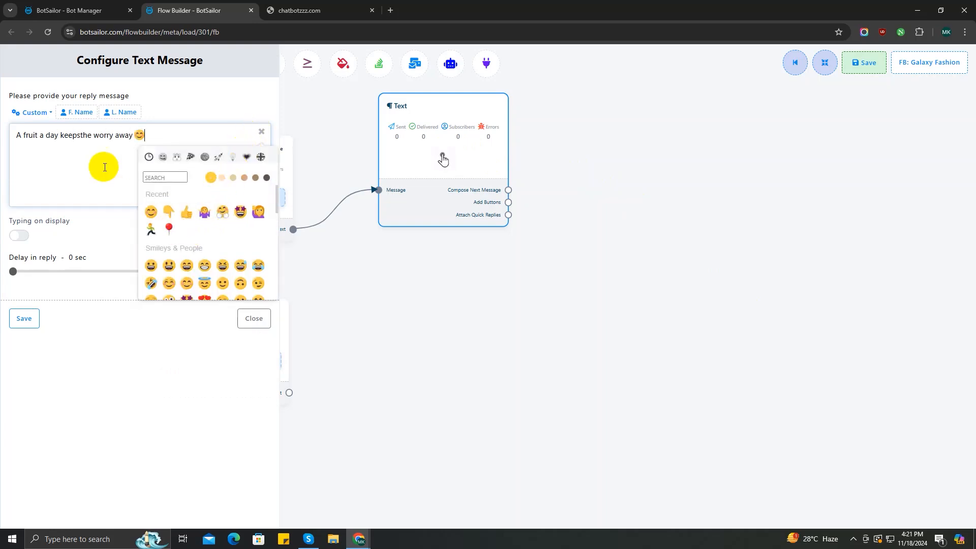
pyautogui.click(21, 319)
# Link a follow-up Text asking 'So, which one would you like to order? 👇'
pyautogui.moveTo(417, 287); pyautogui.dragTo(365, 291)
pyautogui.moveTo(456, 187); pyautogui.dragTo(537, 130)
pyautogui.click(562, 164)
pyautogui.doubleClick(577, 163)
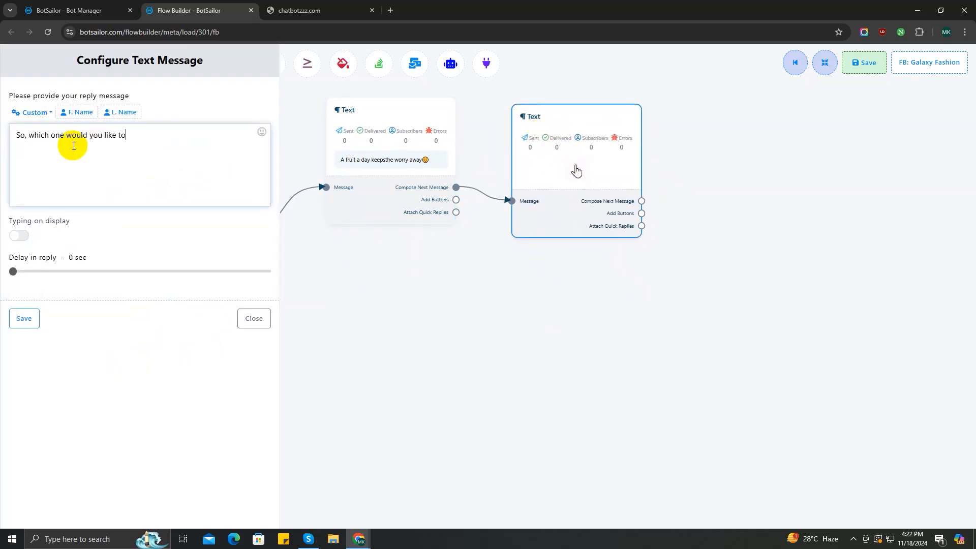
pyautogui.write('So, which one would you like to order?')
pyautogui.click(262, 132)
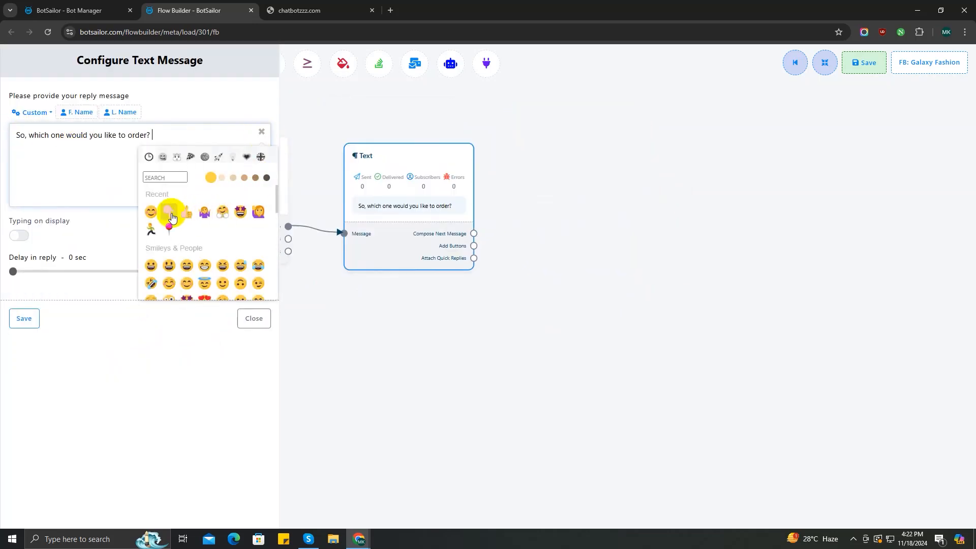
pyautogui.click(18, 319)
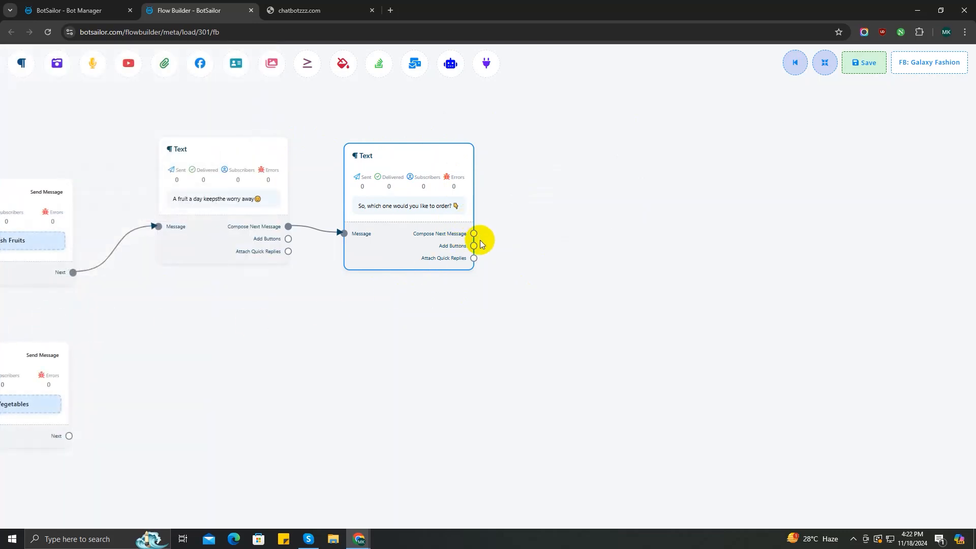
# Add a Carousel step after the order question and place it beside it
pyautogui.moveTo(474, 234); pyautogui.dragTo(570, 92)
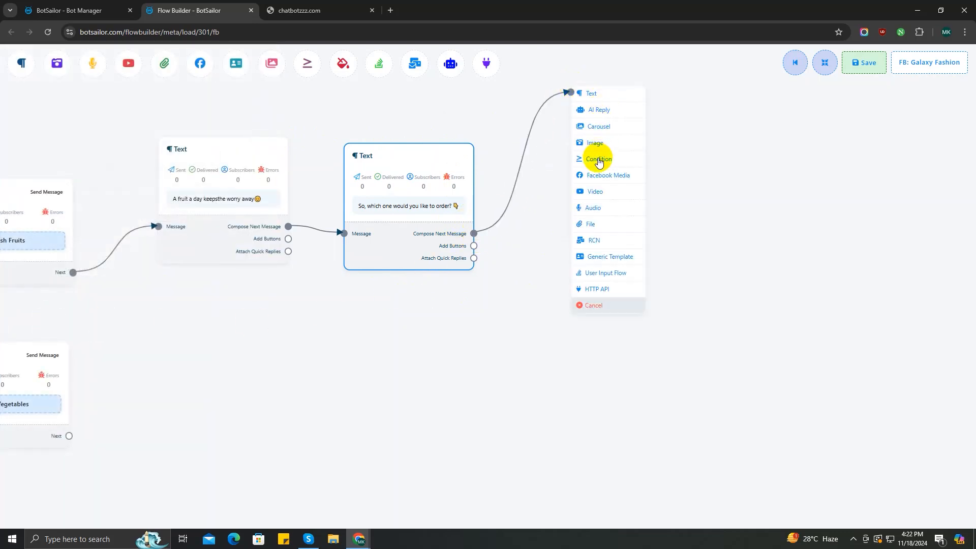
pyautogui.click(600, 132)
pyautogui.moveTo(665, 196); pyautogui.dragTo(621, 202)
pyautogui.scroll(-3, 634, 375)
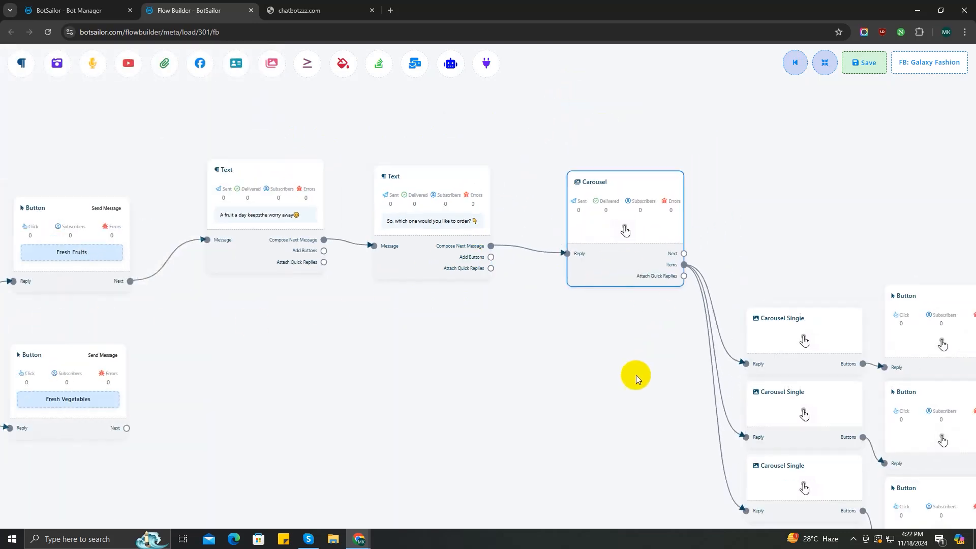
# Stack the three Carousel Single items with their Buttons alongside, then open the first item
pyautogui.moveTo(682, 353); pyautogui.dragTo(701, 210)
pyautogui.moveTo(679, 404); pyautogui.dragTo(693, 279)
pyautogui.moveTo(683, 434); pyautogui.dragTo(675, 351)
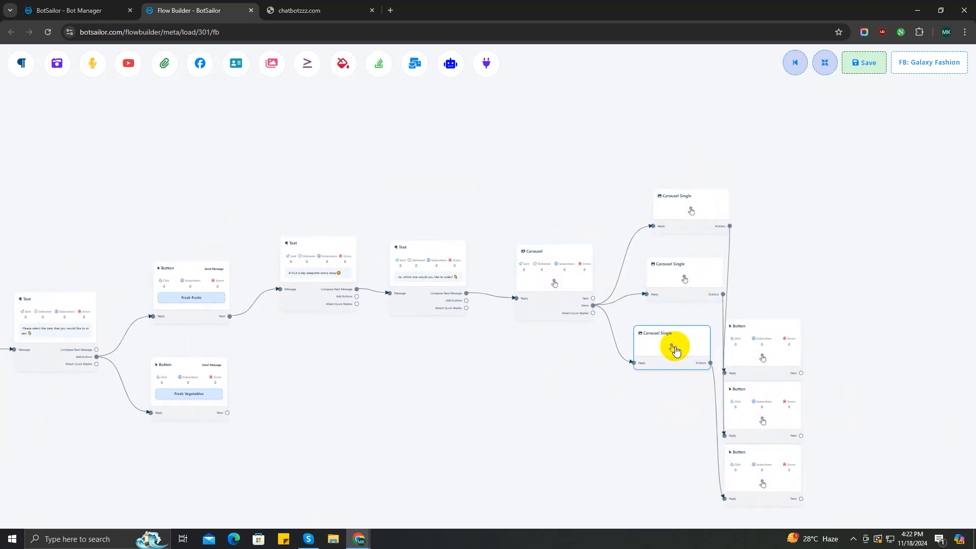
pyautogui.moveTo(761, 349); pyautogui.dragTo(799, 184)
pyautogui.moveTo(774, 394); pyautogui.dragTo(792, 280)
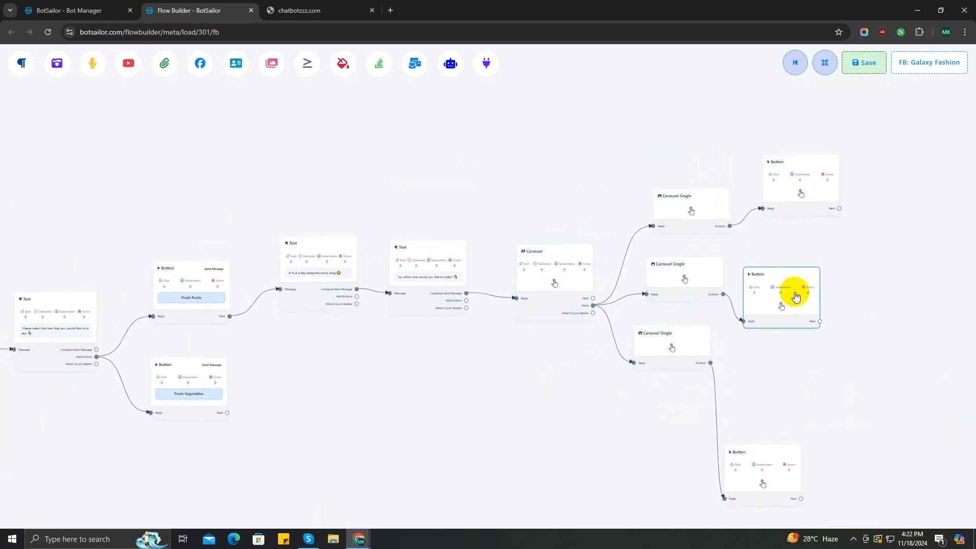
pyautogui.moveTo(782, 454); pyautogui.dragTo(789, 374)
pyautogui.scroll(2, 442, 370)
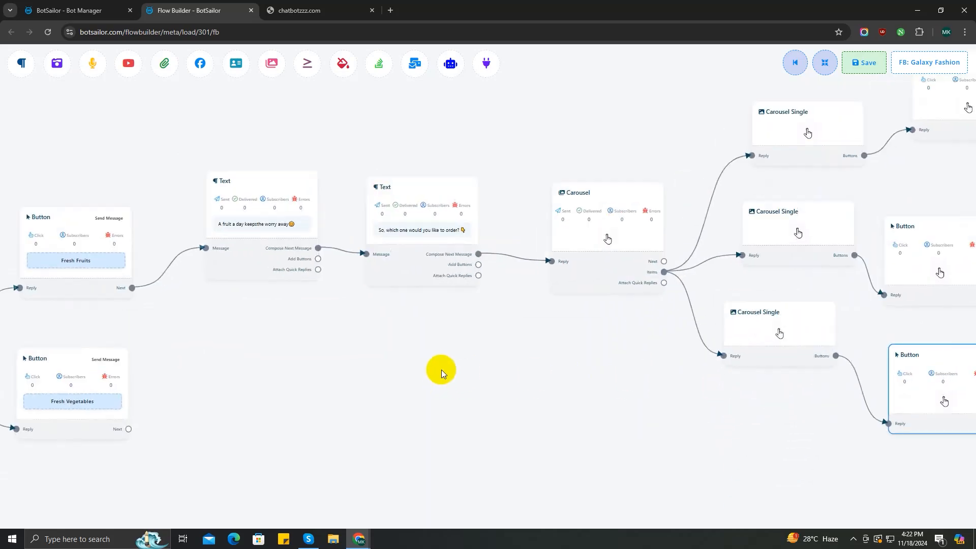
pyautogui.scroll(2, 441, 370)
pyautogui.moveTo(517, 388); pyautogui.dragTo(311, 452)
pyautogui.click(438, 264)
# Give the first carousel card the apple photo a.jpg and the title 'Apple 1pc - $3'
pyautogui.doubleClick(680, 153)
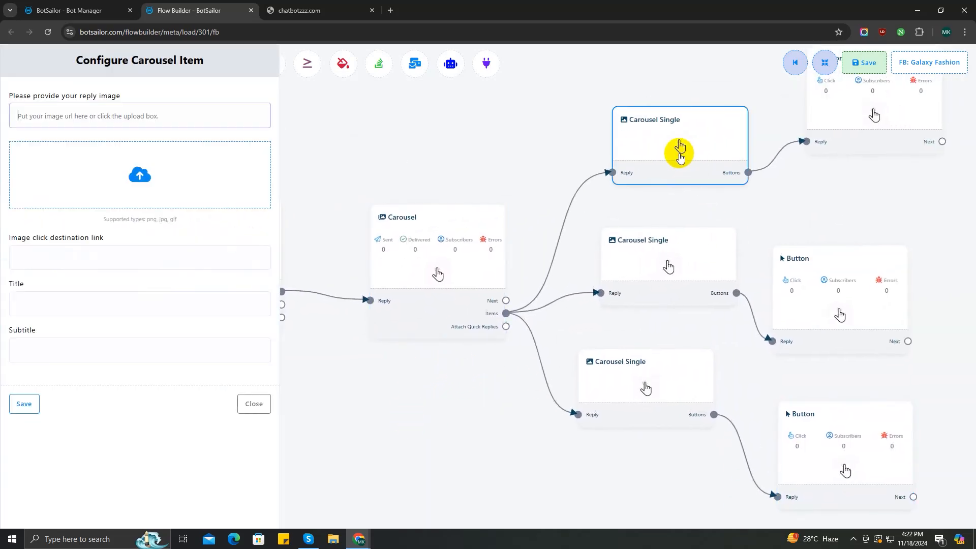
pyautogui.click(149, 176)
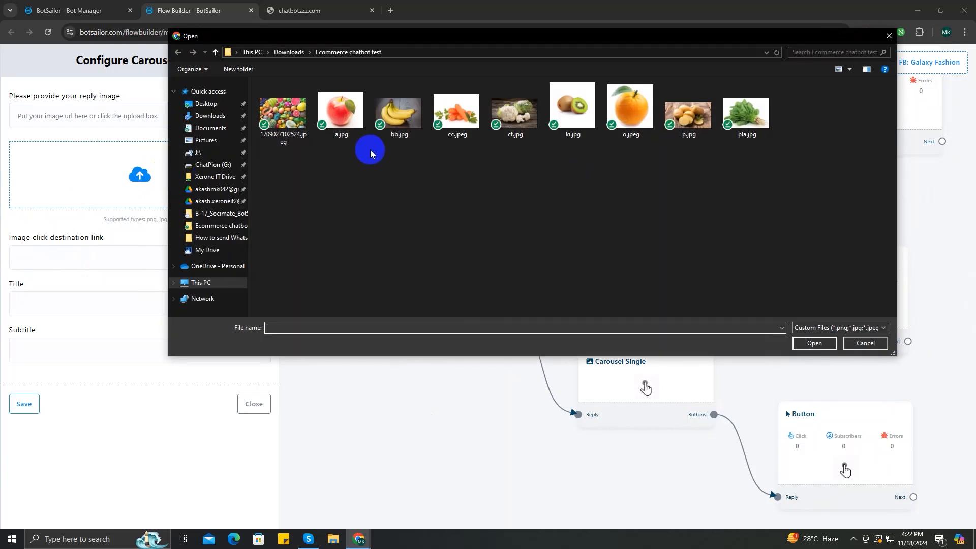
pyautogui.click(341, 115)
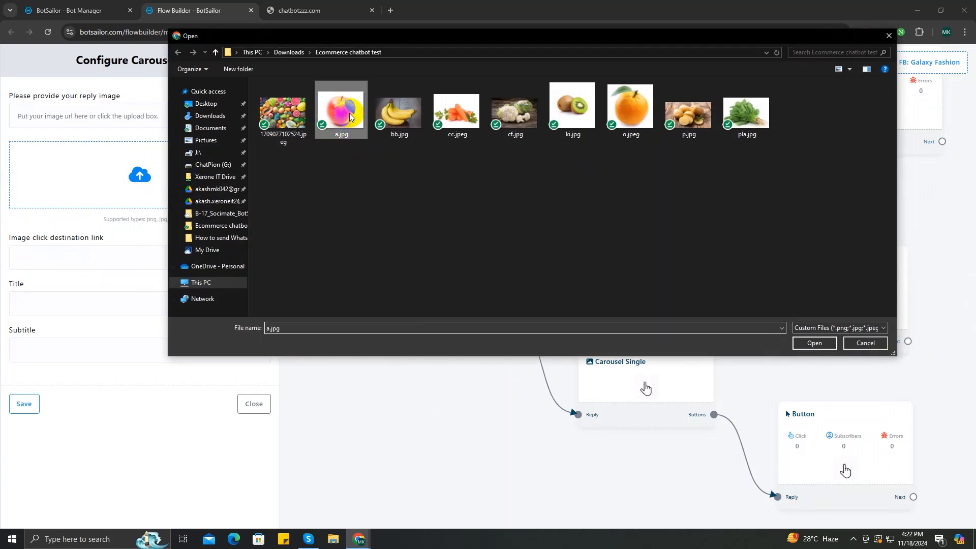
pyautogui.click(814, 343)
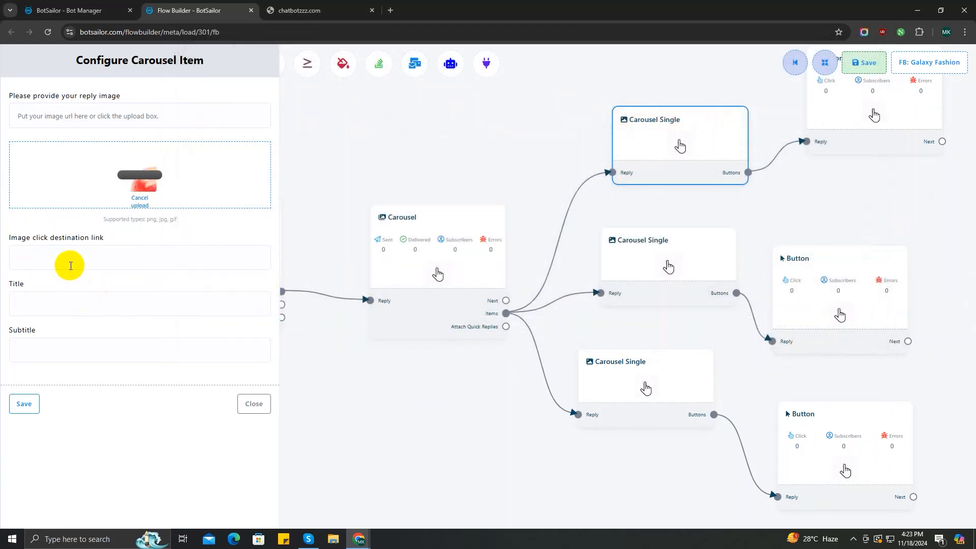
pyautogui.click(53, 299)
pyautogui.write('Appl')
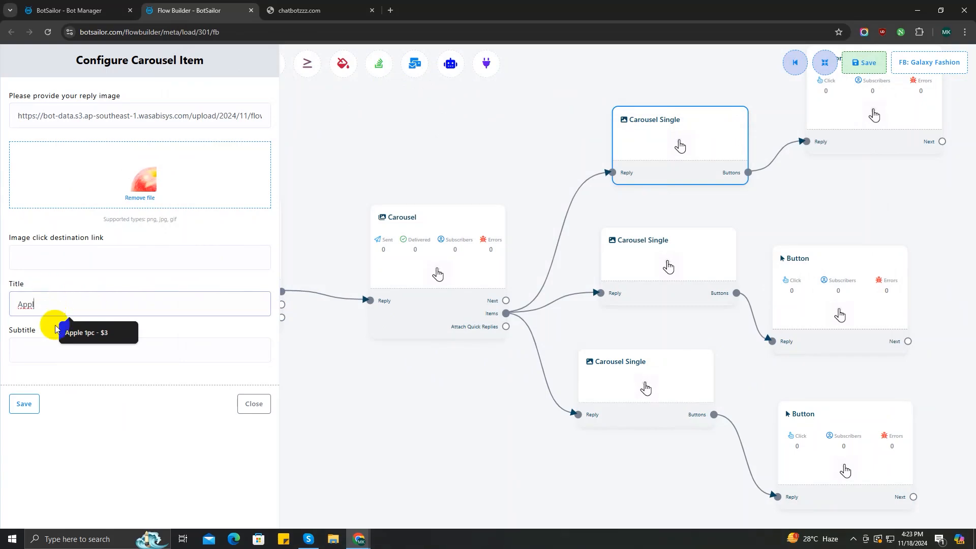
pyautogui.click(76, 332)
pyautogui.click(26, 407)
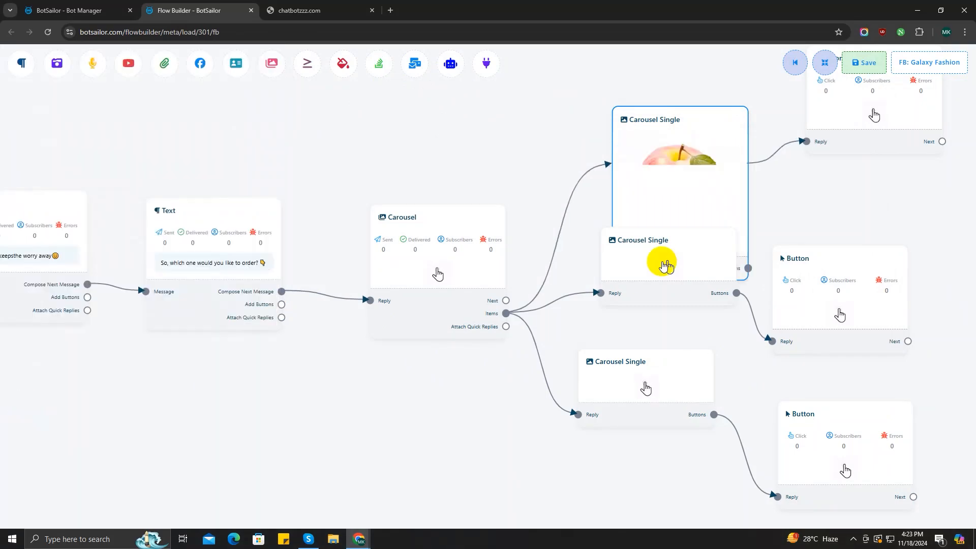
# Give the middle carousel card a banana photo and the Banana title
pyautogui.scroll(-4, 333, 391)
pyautogui.moveTo(558, 315); pyautogui.dragTo(544, 385)
pyautogui.moveTo(543, 386); pyautogui.dragTo(534, 452)
pyautogui.doubleClick(536, 386)
pyautogui.click(159, 192)
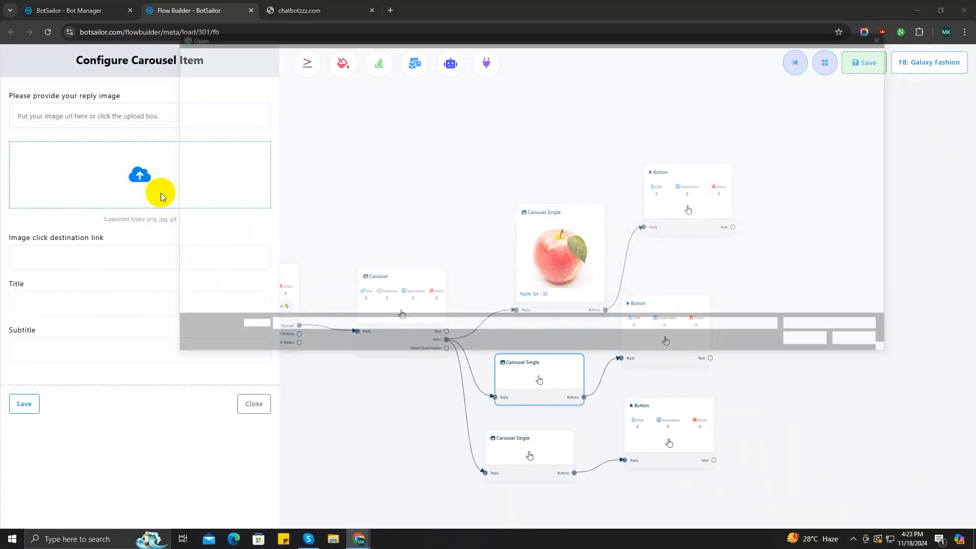
pyautogui.doubleClick(399, 109)
pyautogui.click(61, 300)
pyautogui.write('Bana')
pyautogui.click(79, 334)
pyautogui.click(24, 404)
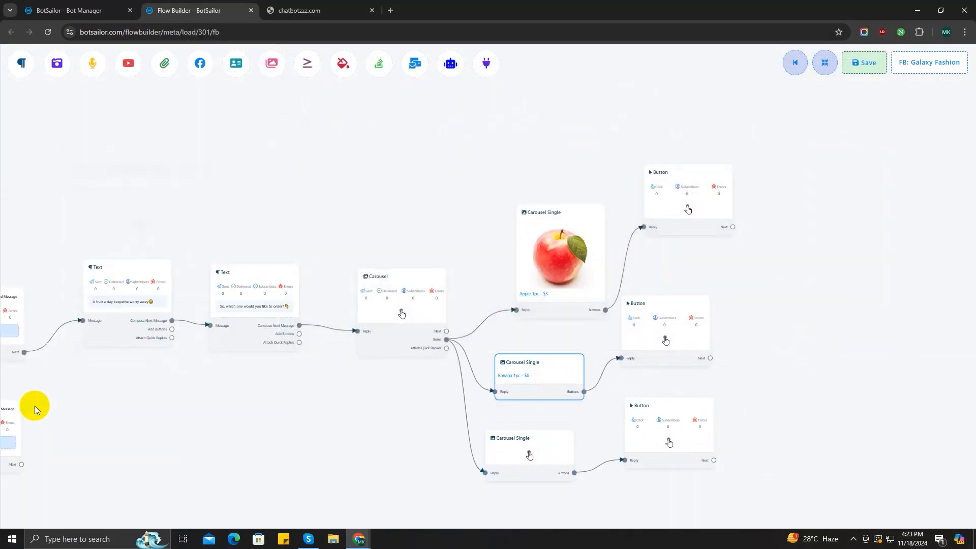
# Give the bottom card the kiwi photo ki.jpg and the title 'Kiwi 1pc - $4'
pyautogui.doubleClick(577, 483)
pyautogui.click(120, 177)
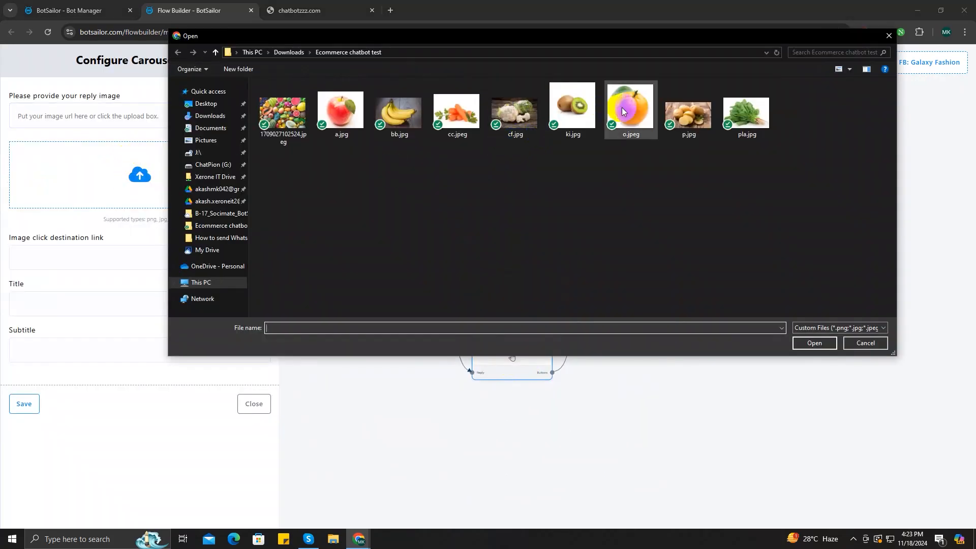
pyautogui.click(573, 106)
pyautogui.click(815, 343)
pyautogui.click(46, 312)
pyautogui.write('K')
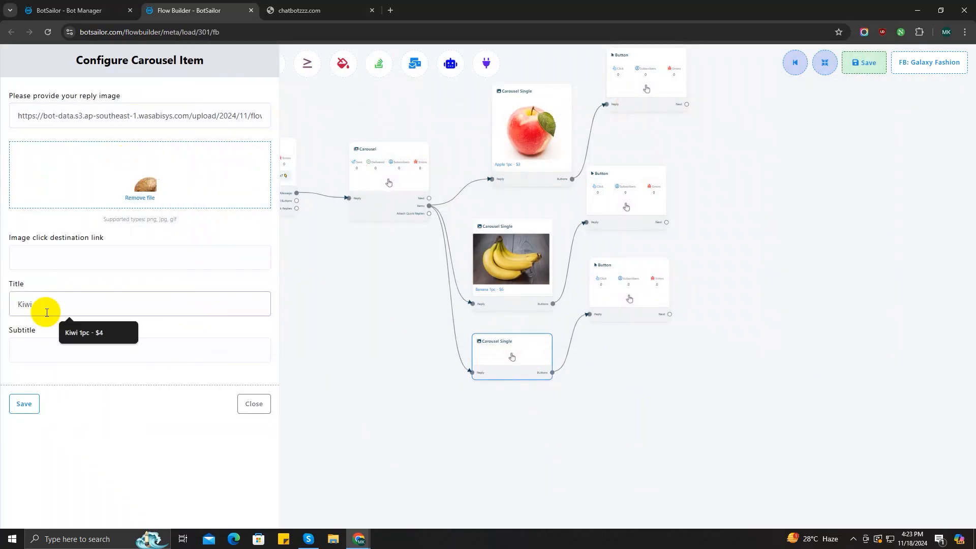
pyautogui.write('iwi')
pyautogui.click(84, 333)
pyautogui.click(24, 403)
# Add a fourth carousel card with an orange photo and the title 'Orange 1pc - $5'
pyautogui.moveTo(430, 206); pyautogui.dragTo(534, 483)
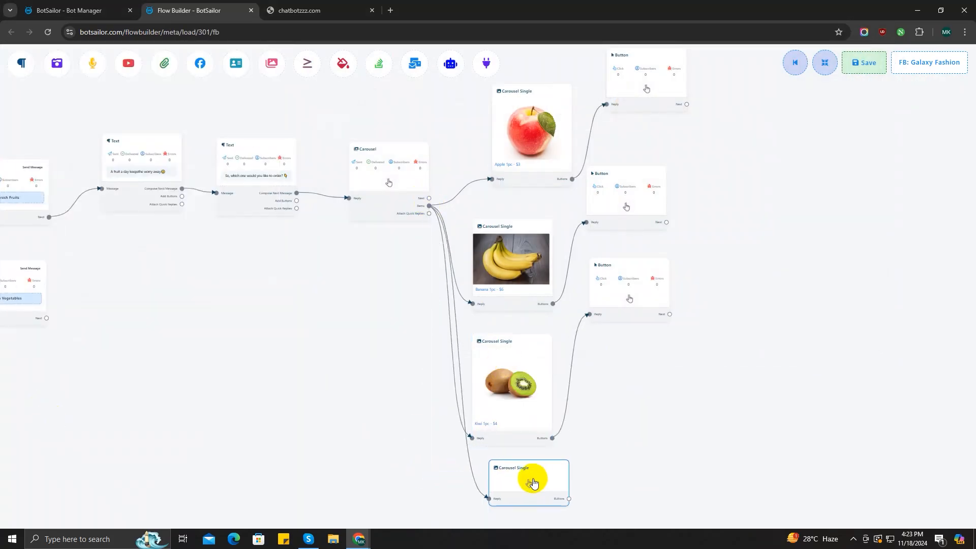
pyautogui.click(534, 483)
pyautogui.click(161, 175)
pyautogui.click(631, 107)
pyautogui.click(815, 343)
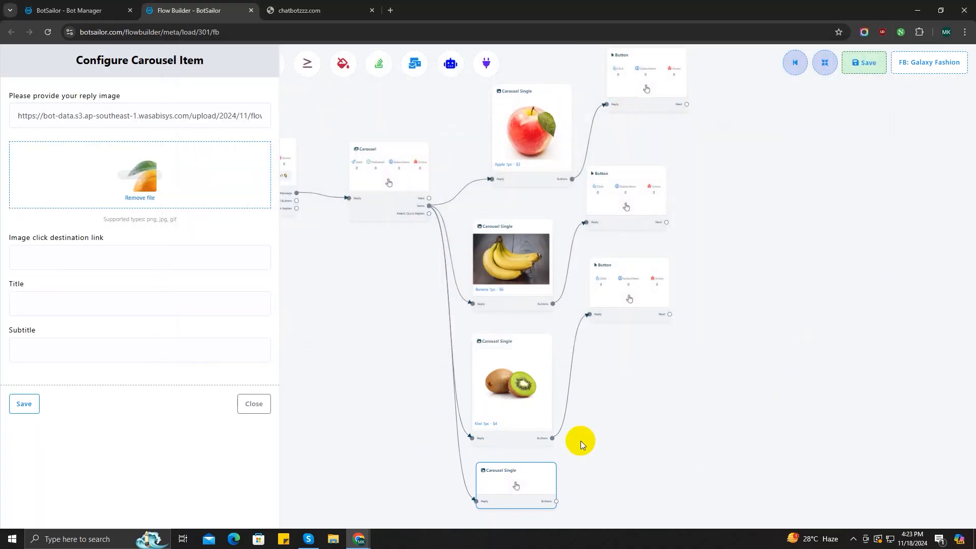
pyautogui.click(61, 306)
pyautogui.write('Orange 1pc - $5')
pyautogui.click(67, 333)
pyautogui.click(24, 405)
# Link a Button node to the orange card and arrange the button nodes on the canvas
pyautogui.moveTo(662, 443); pyautogui.dragTo(590, 405)
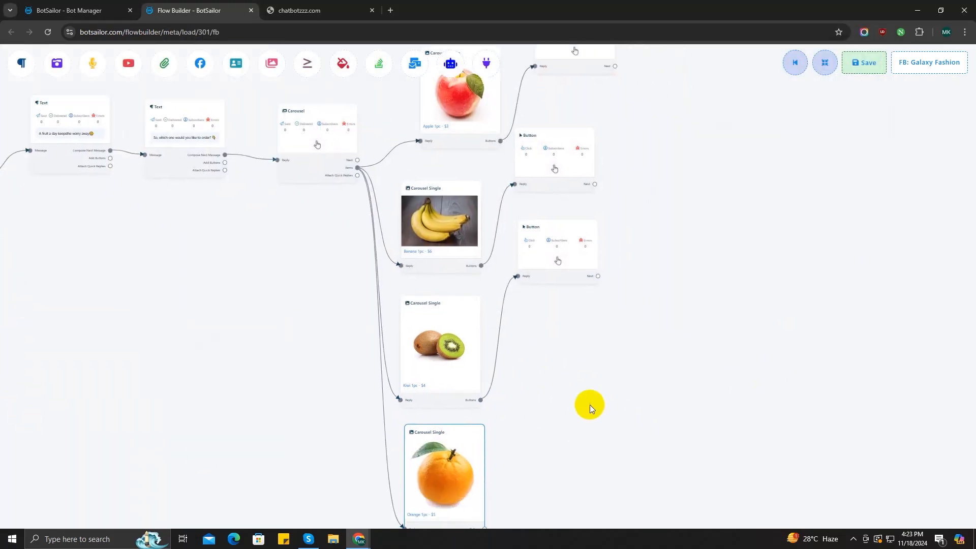
pyautogui.scroll(-2, 503, 498)
pyautogui.moveTo(501, 505); pyautogui.dragTo(496, 336)
pyautogui.scroll(8, 496, 336)
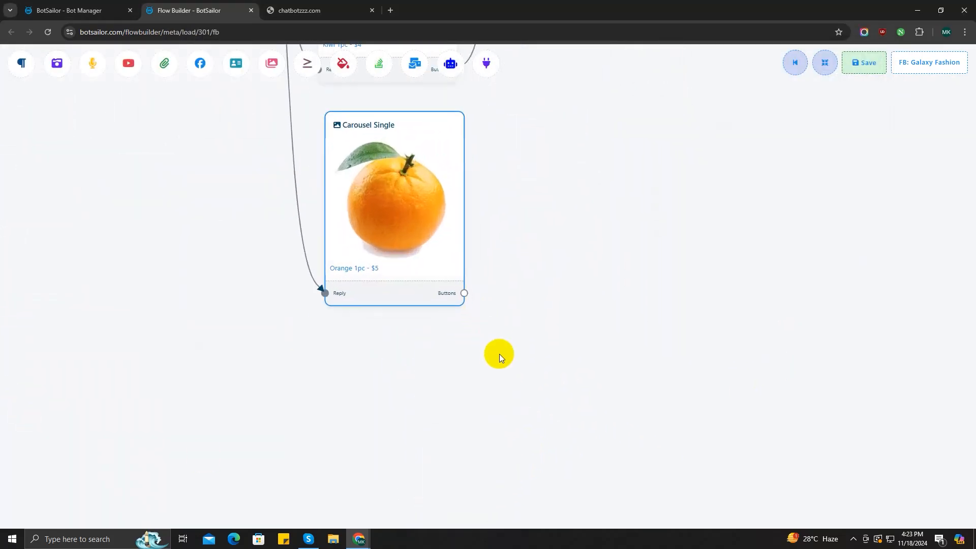
pyautogui.moveTo(464, 293); pyautogui.dragTo(571, 152)
pyautogui.moveTo(630, 187); pyautogui.dragTo(553, 183)
pyautogui.moveTo(667, 355); pyautogui.dragTo(660, 541)
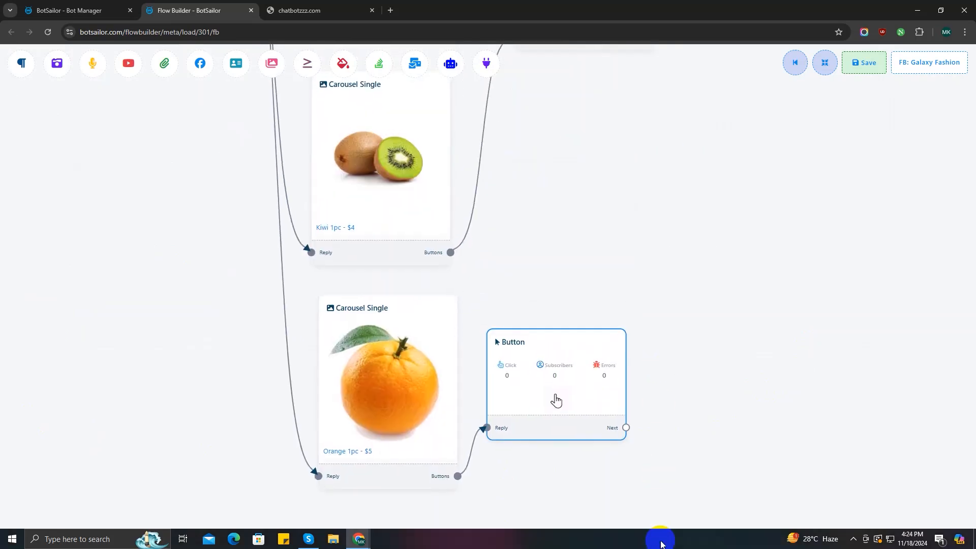
pyautogui.scroll(-8, 686, 371)
pyautogui.moveTo(635, 388); pyautogui.dragTo(647, 292)
# Name the apple card's button 'Buy Now' and set it to send a message
pyautogui.moveTo(745, 341); pyautogui.dragTo(738, 547)
pyautogui.scroll(4, 741, 340)
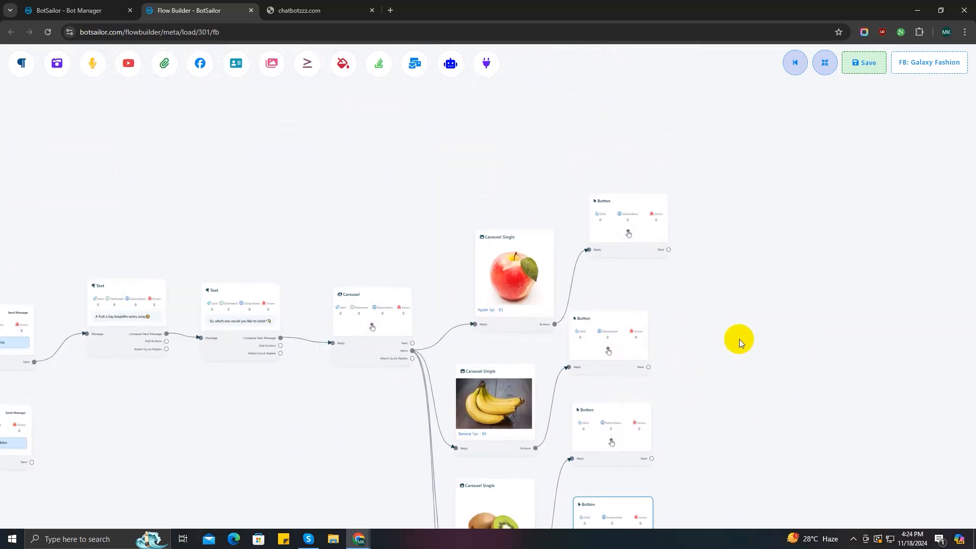
pyautogui.moveTo(609, 231); pyautogui.dragTo(581, 273)
pyautogui.doubleClick(596, 248)
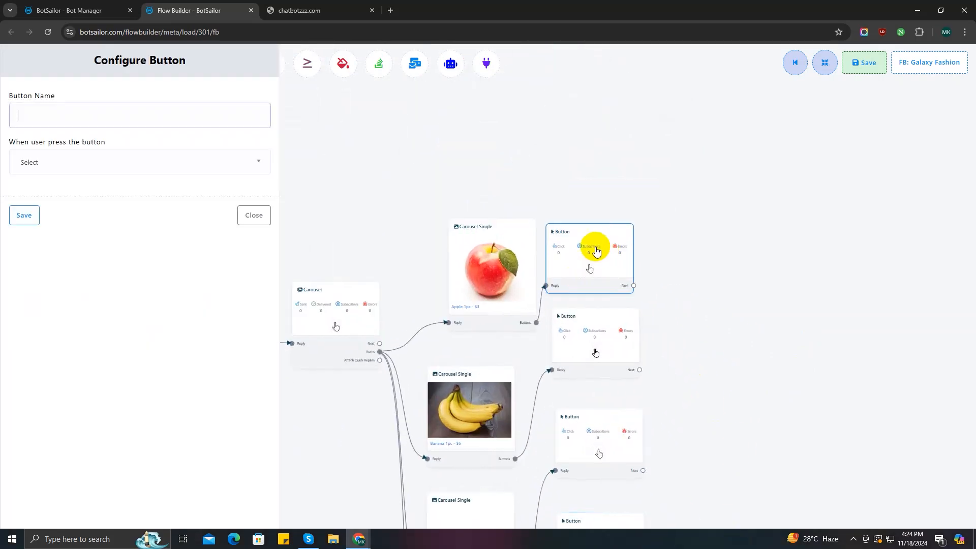
pyautogui.click(169, 121)
pyautogui.write('Buy')
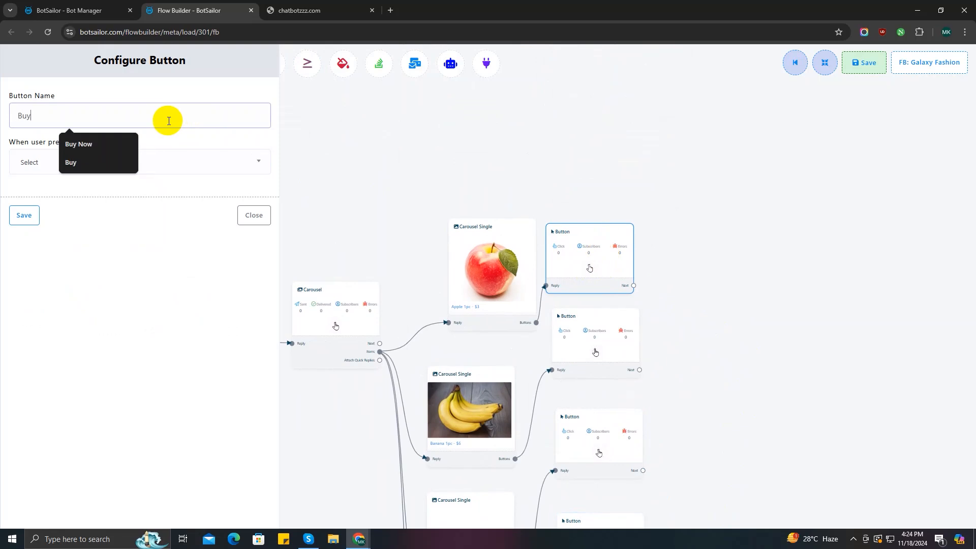
pyautogui.click(94, 144)
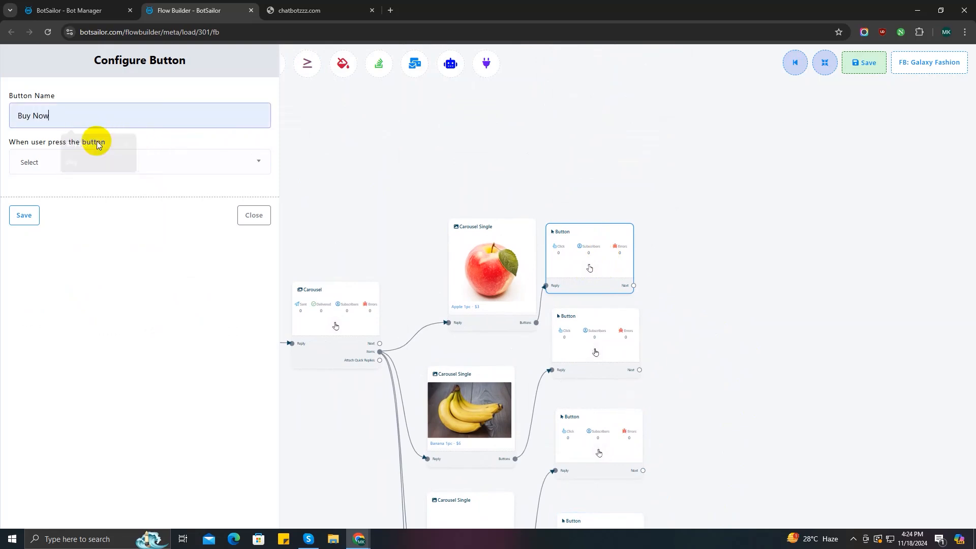
pyautogui.click(66, 162)
pyautogui.click(65, 236)
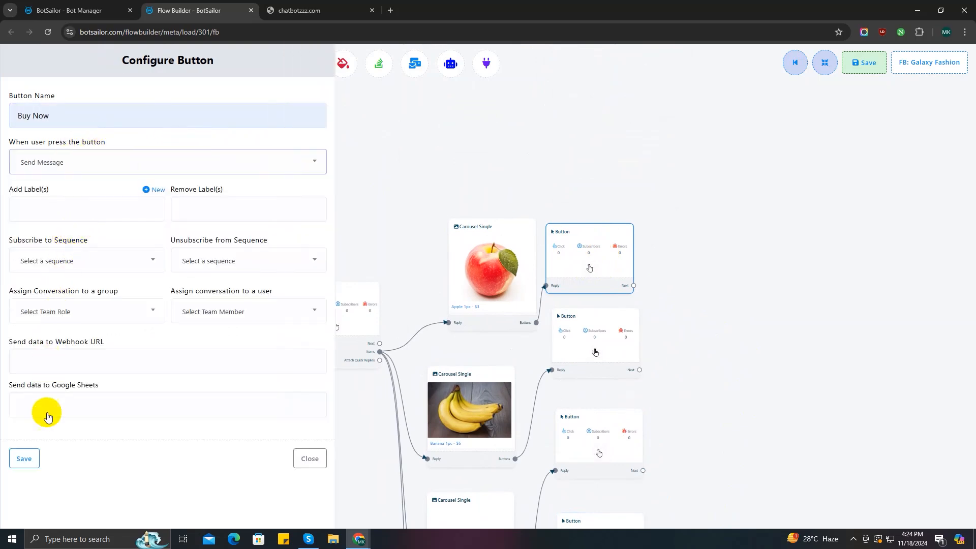
pyautogui.moveTo(91, 116); pyautogui.dragTo(17, 117)
pyautogui.hotkey('ctrl', 'c')
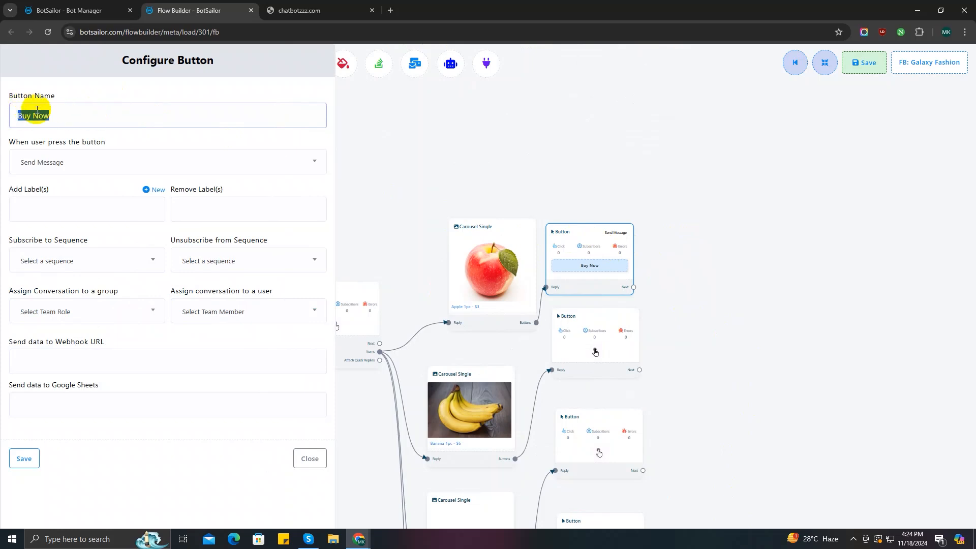
pyautogui.click(18, 463)
# Make the banana card's button a 'Buy Now' button that sends a message
pyautogui.click(605, 337)
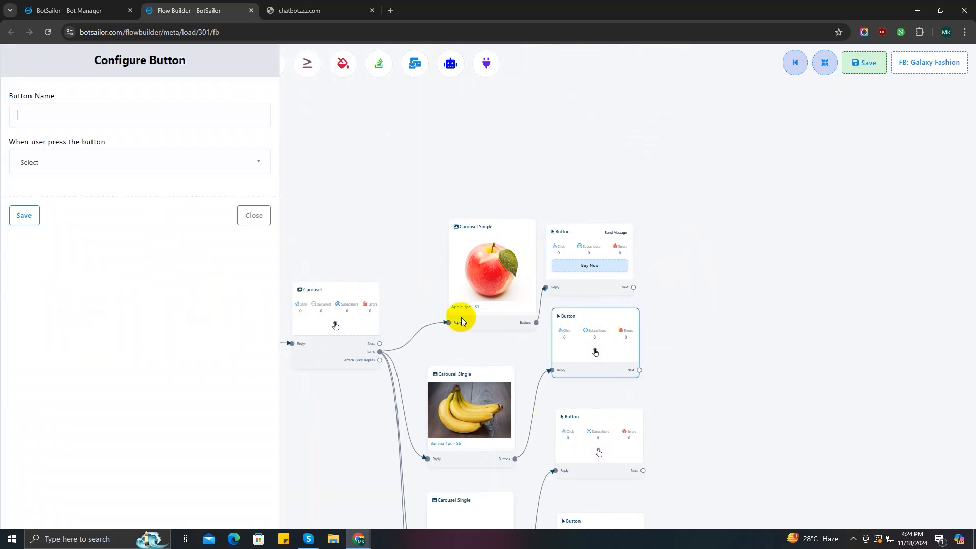
pyautogui.click(72, 112)
pyautogui.click(87, 199)
pyautogui.click(51, 162)
pyautogui.click(46, 236)
pyautogui.click(24, 455)
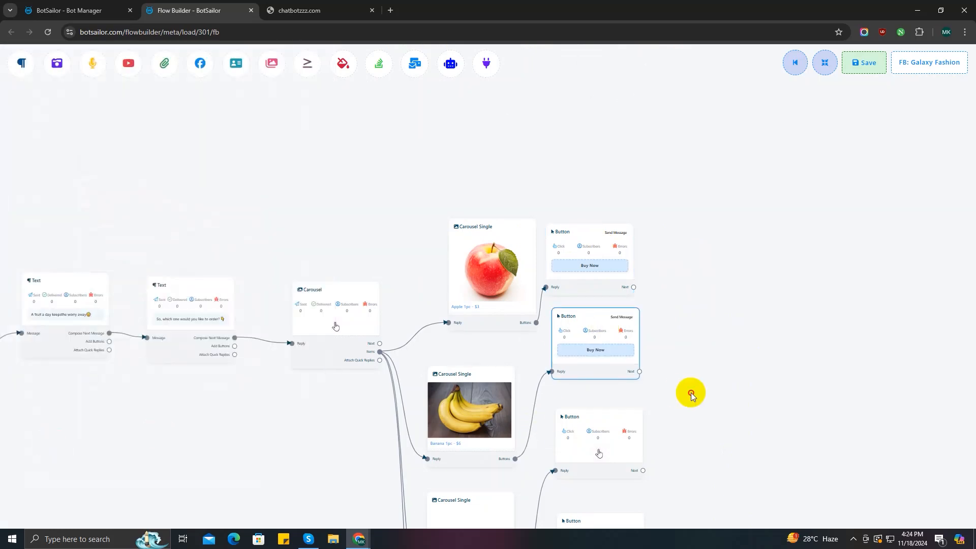
# Set the third button's name to 'Buy Now' with the Send Message action
pyautogui.moveTo(690, 392); pyautogui.dragTo(565, 338)
pyautogui.doubleClick(473, 389)
pyautogui.click(86, 118)
pyautogui.hotkey('ctrl', 'v')
pyautogui.click(78, 163)
pyautogui.click(73, 245)
pyautogui.click(26, 458)
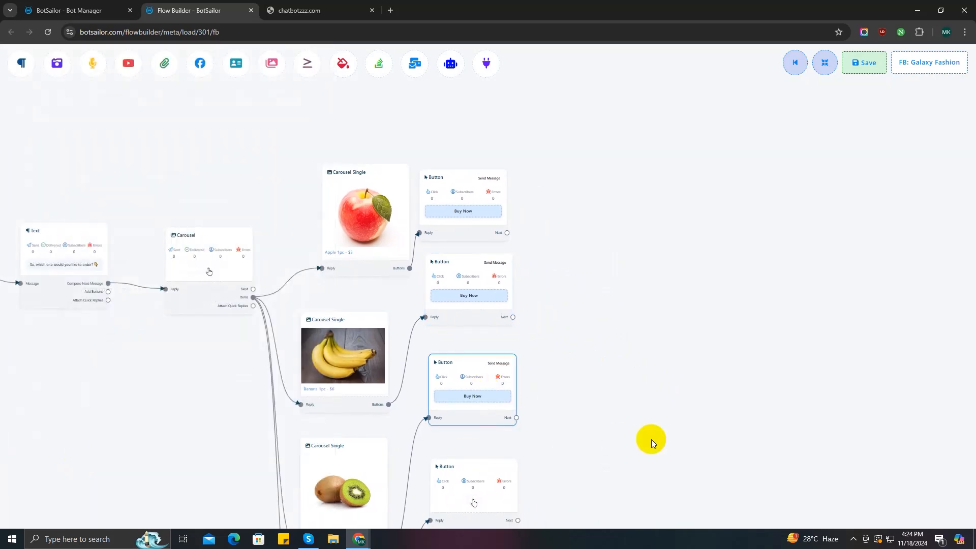
# Configure the fourth button likewise: name 'Buy Now', action Send Message
pyautogui.moveTo(649, 444); pyautogui.dragTo(545, 331)
pyautogui.doubleClick(373, 385)
pyautogui.click(69, 109)
pyautogui.hotkey('ctrl', 'v')
pyautogui.click(67, 161)
pyautogui.click(53, 238)
pyautogui.click(26, 458)
pyautogui.moveTo(617, 413); pyautogui.dragTo(572, 415)
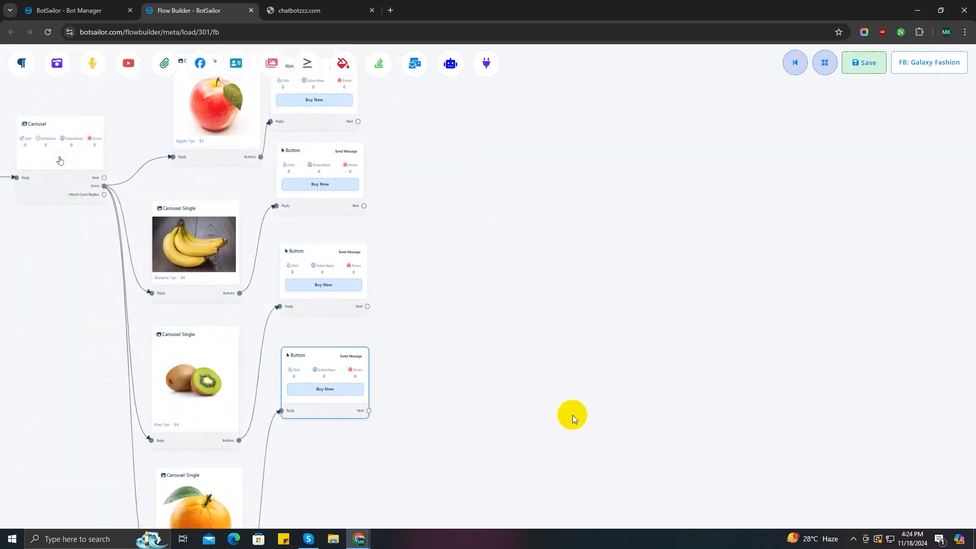
pyautogui.scroll(-2, 489, 333)
pyautogui.moveTo(490, 260); pyautogui.dragTo(486, 380)
pyautogui.scroll(3, 450, 285)
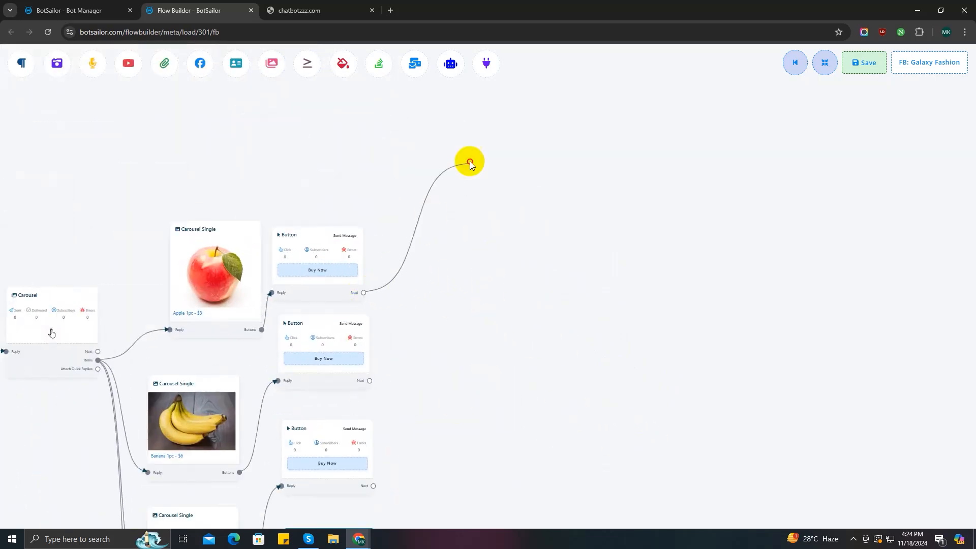
# Add a User Input Flow node after the apple card's Buy Now button
pyautogui.moveTo(470, 161); pyautogui.dragTo(470, 159)
pyautogui.scroll(5, 495, 207)
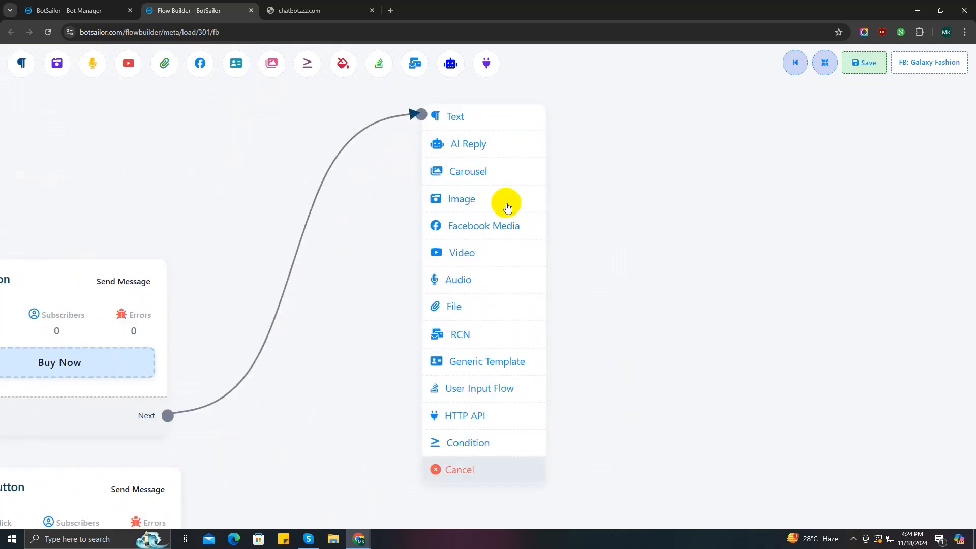
pyautogui.click(467, 386)
pyautogui.scroll(-2, 748, 356)
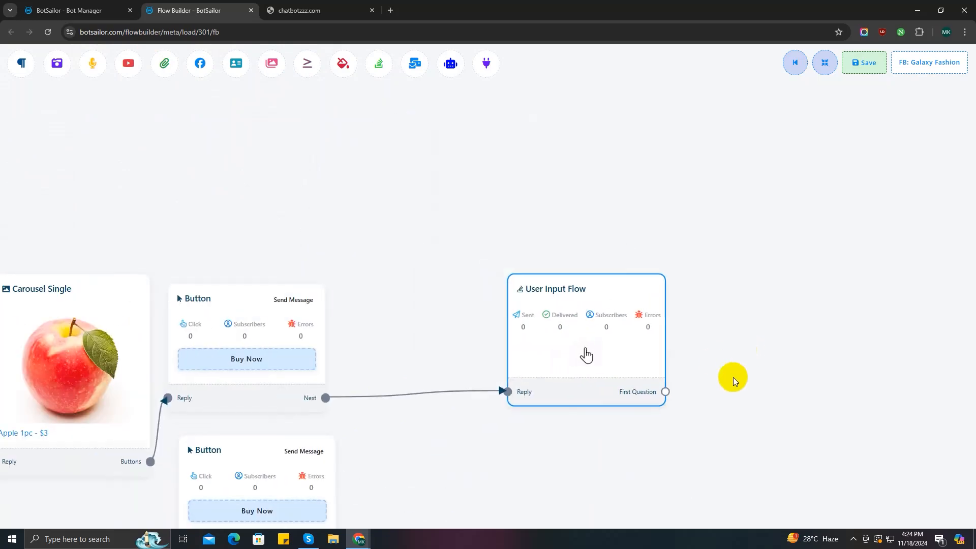
pyautogui.doubleClick(533, 322)
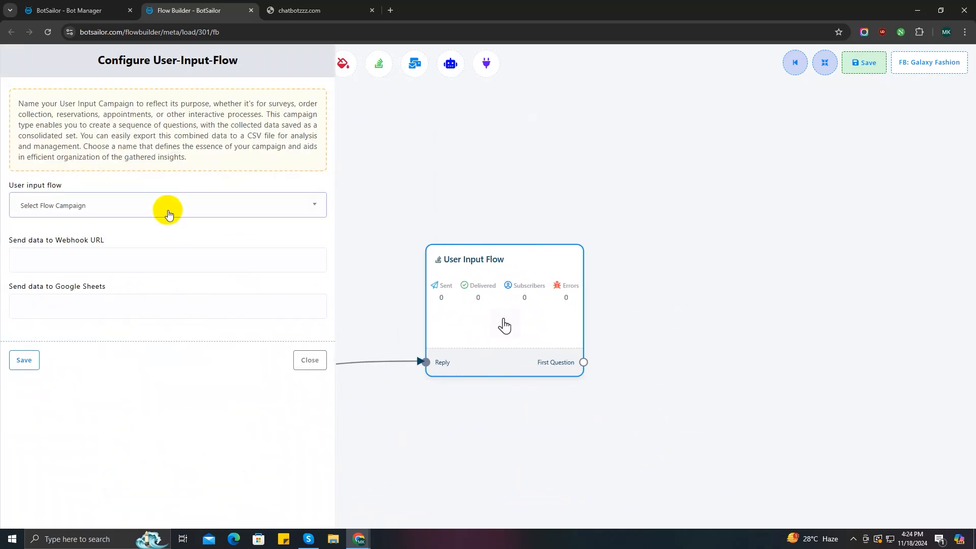
# Create a new input flow campaign named 'User information 1', save it, and place the New Question step
pyautogui.click(167, 209)
pyautogui.click(139, 254)
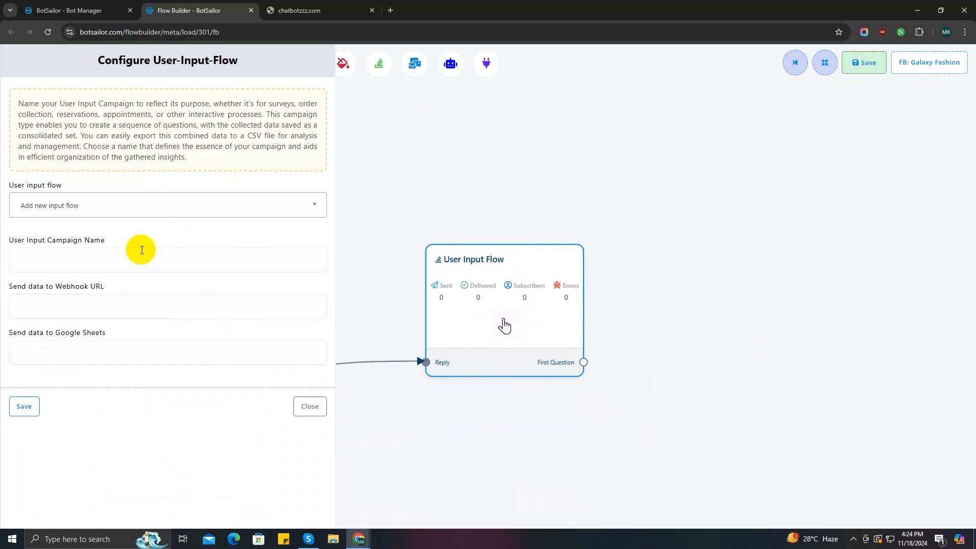
pyautogui.click(104, 253)
pyautogui.write('U')
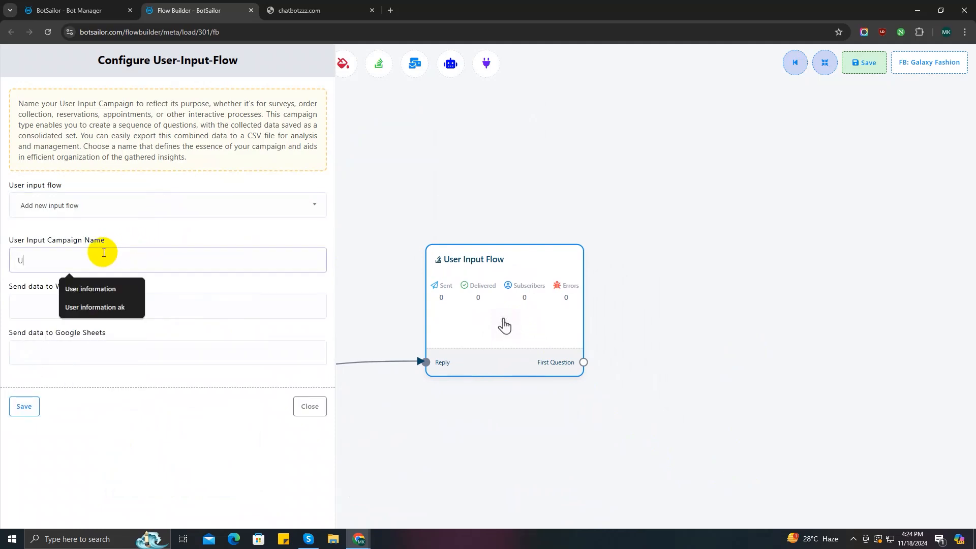
pyautogui.write('ser information 1')
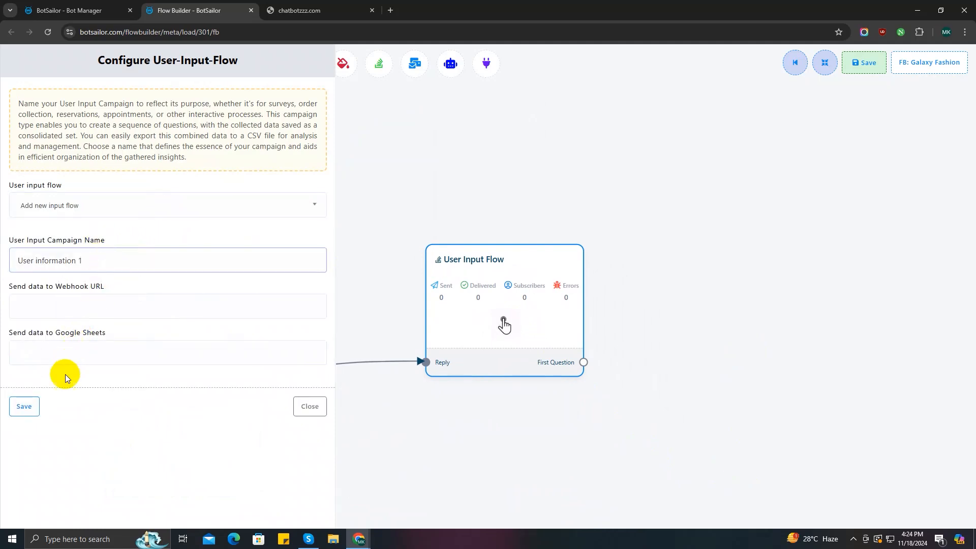
pyautogui.click(24, 406)
pyautogui.moveTo(613, 454); pyautogui.dragTo(361, 475)
pyautogui.moveTo(463, 334); pyautogui.dragTo(466, 325)
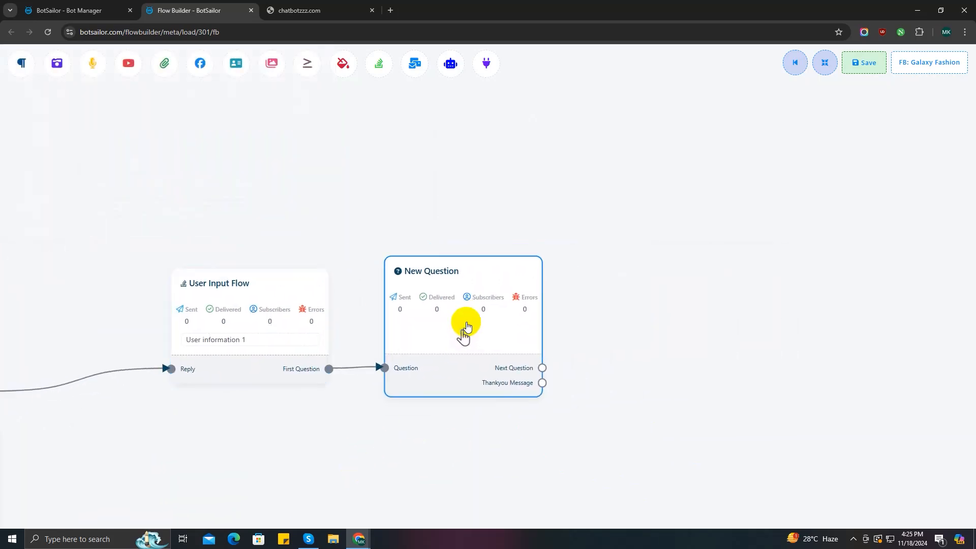
# Switch the New Question to multiple choice with answer options 10, 20, 50 and 100
pyautogui.moveTo(464, 335); pyautogui.dragTo(463, 328)
pyautogui.doubleClick(462, 328)
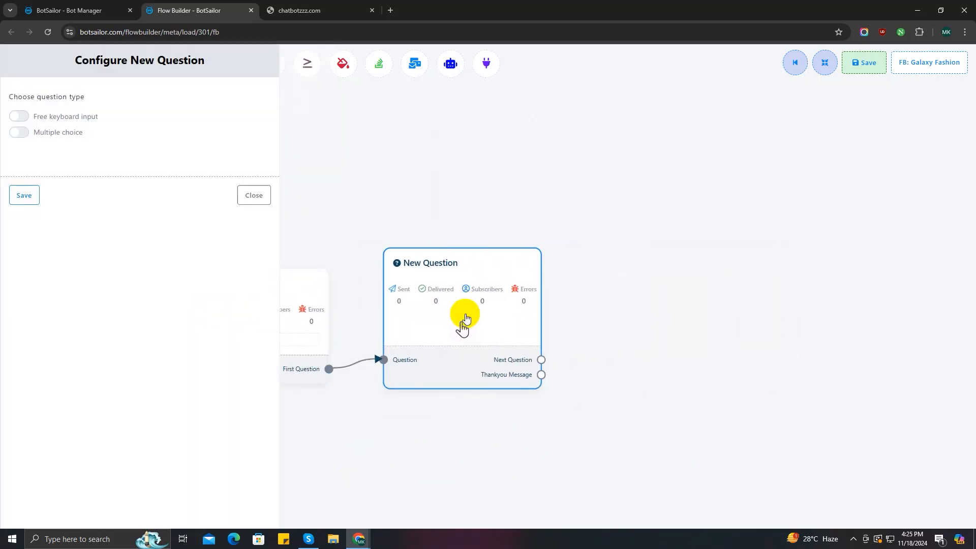
pyautogui.click(21, 117)
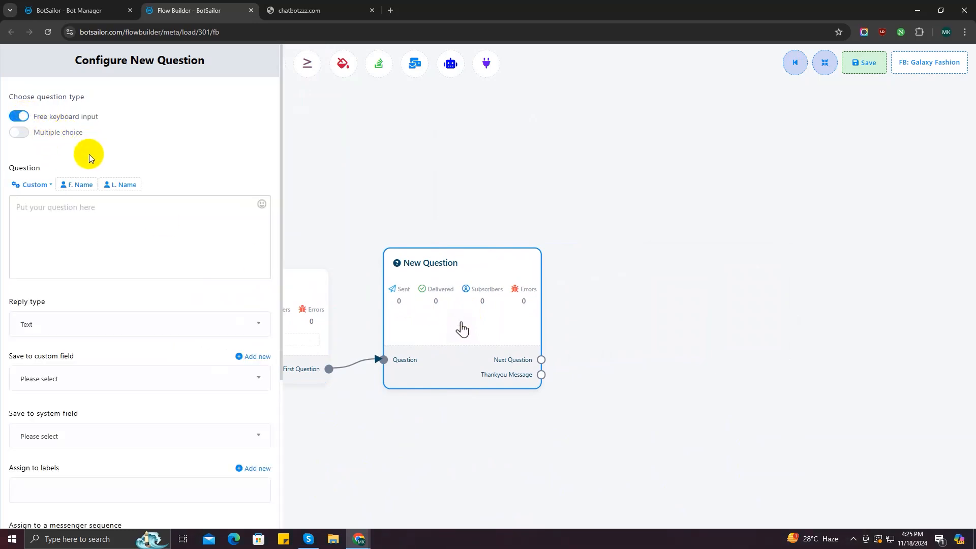
pyautogui.click(17, 132)
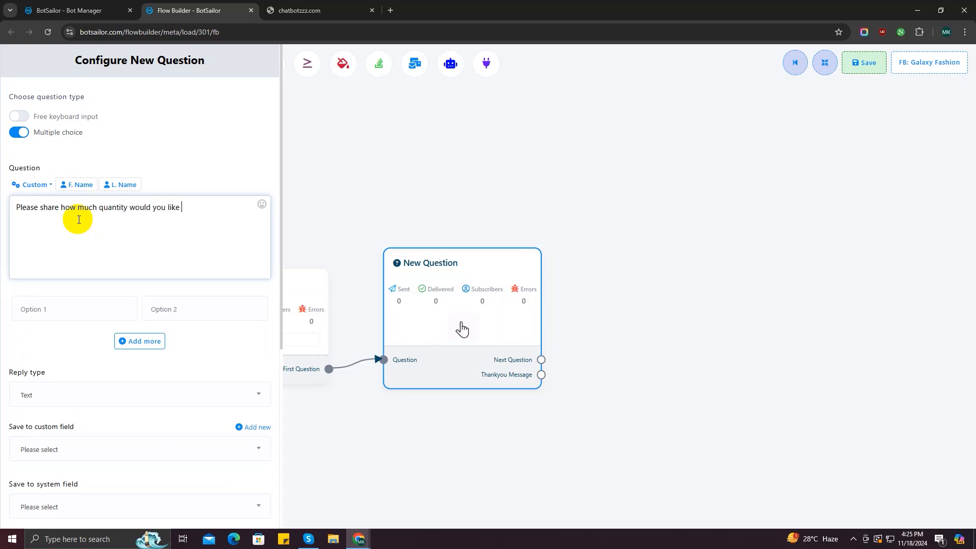
pyautogui.click(57, 313)
pyautogui.write('10')
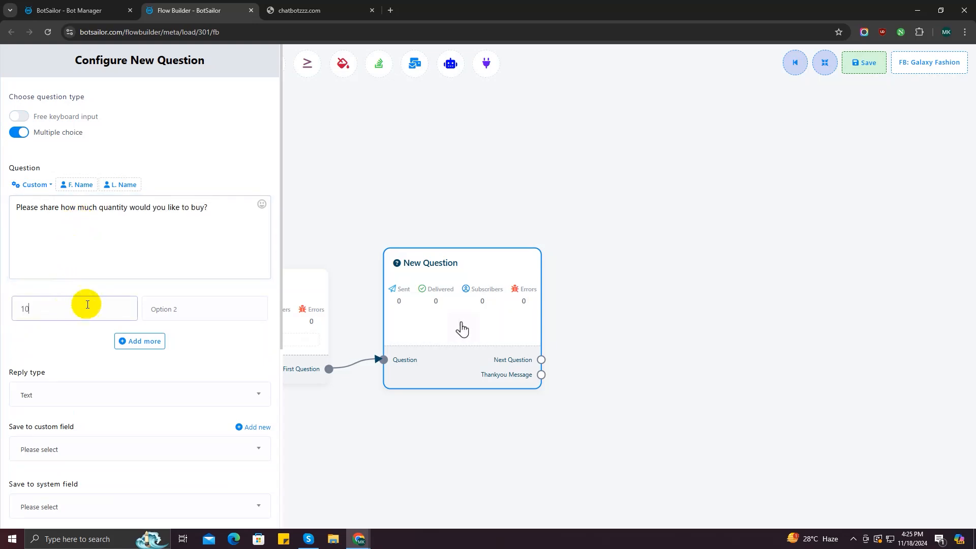
pyautogui.click(181, 303)
pyautogui.write('20')
pyautogui.click(139, 341)
pyautogui.click(41, 337)
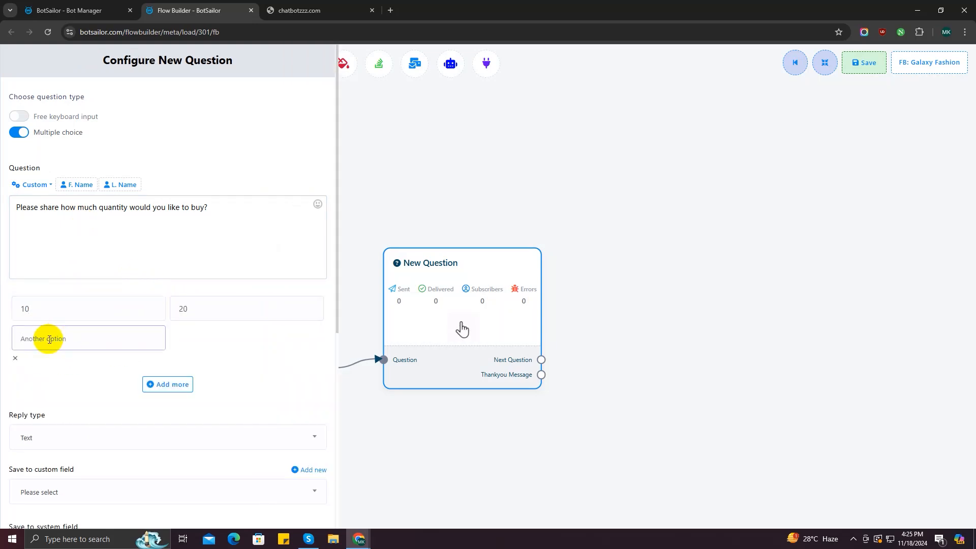
pyautogui.write('50')
pyautogui.click(211, 340)
pyautogui.write('100')
# Set the reply type to Number, store answers in Number of fruits, and save
pyautogui.scroll(-2, 155, 410)
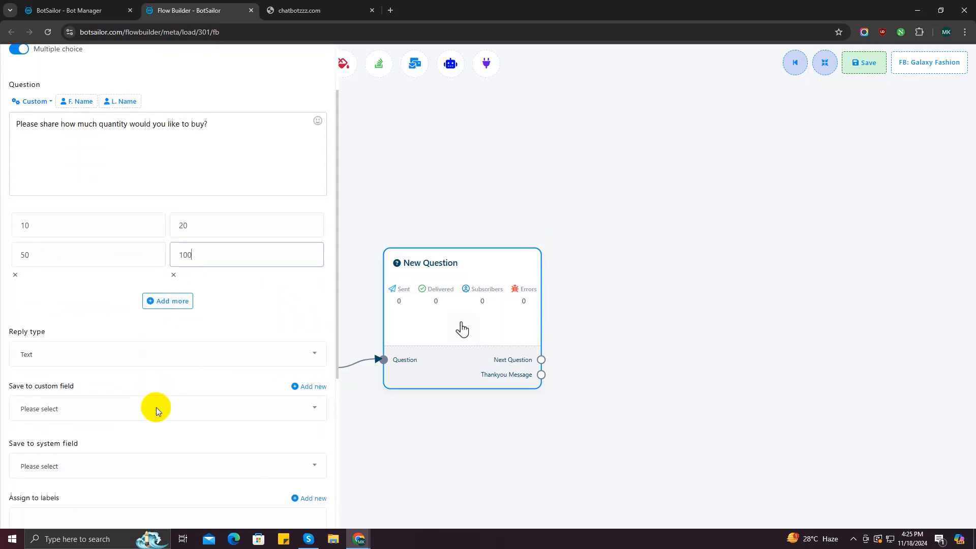
pyautogui.click(126, 336)
pyautogui.click(80, 463)
pyautogui.scroll(-1, 152, 407)
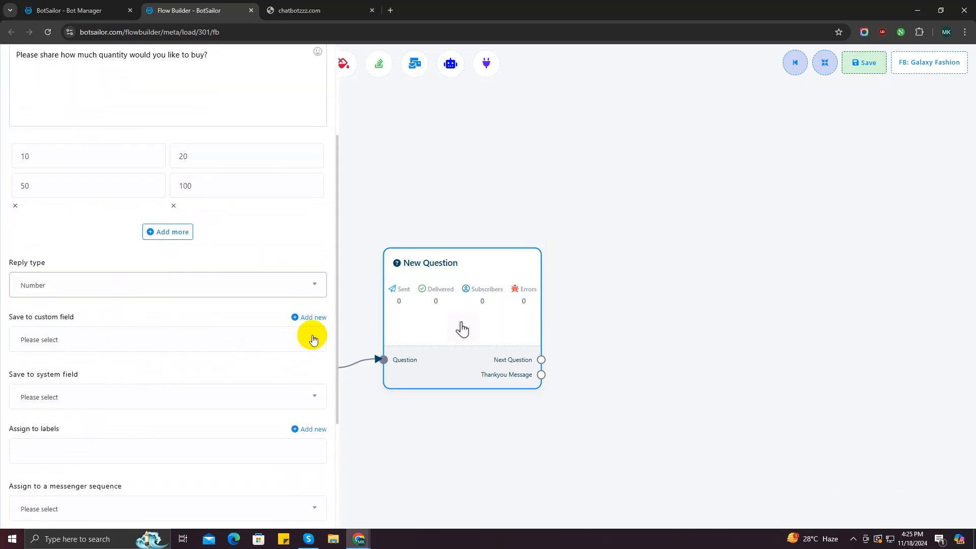
pyautogui.click(312, 337)
pyautogui.click(202, 412)
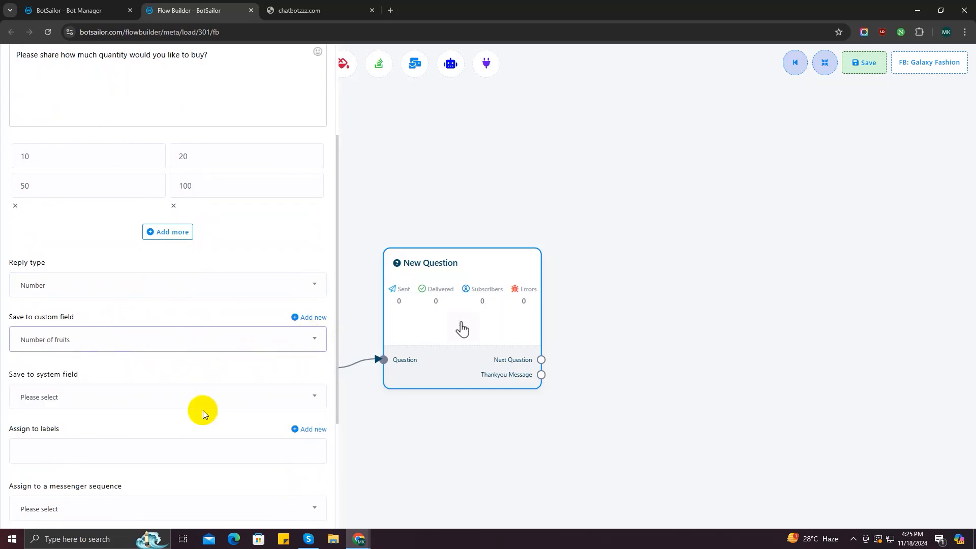
pyautogui.scroll(-2, 148, 352)
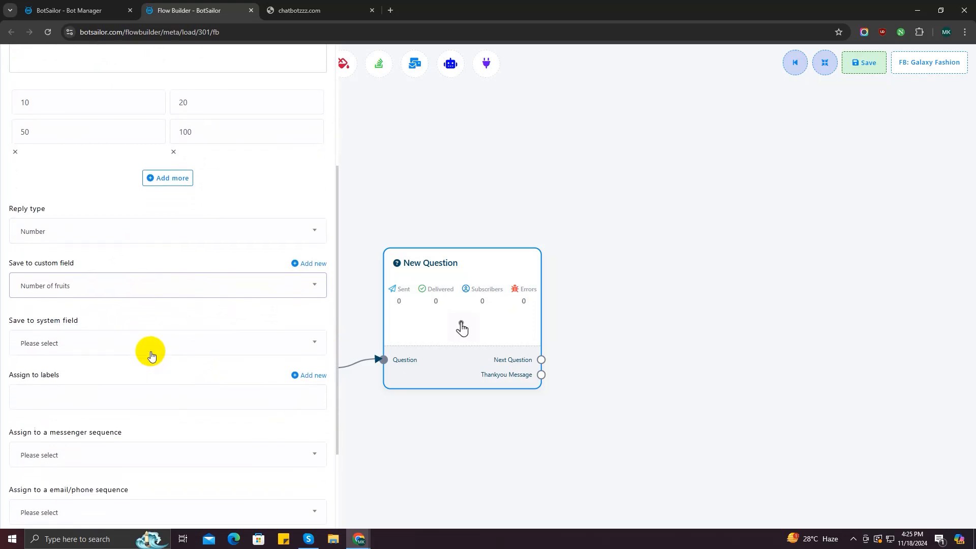
pyautogui.scroll(-2, 182, 351)
pyautogui.click(29, 507)
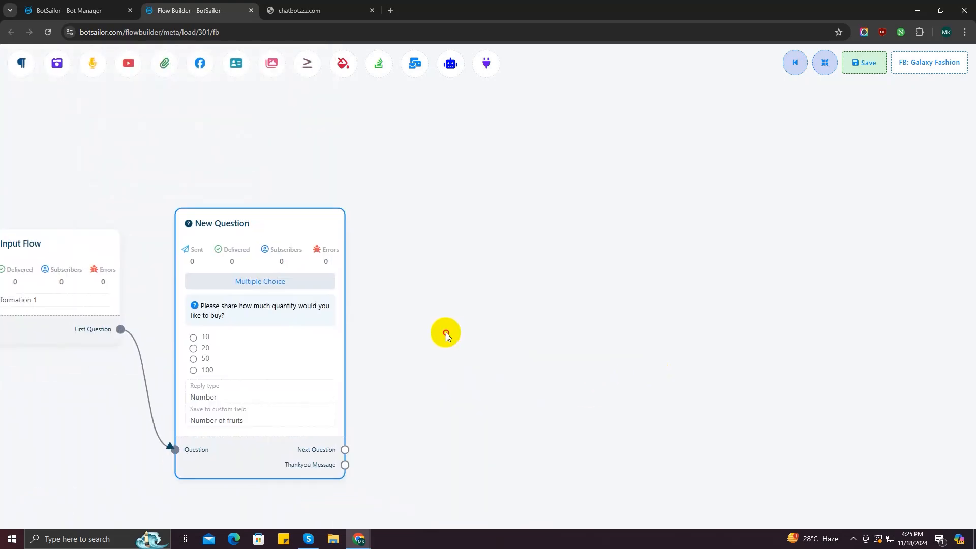
# Add a free keyboard input email question with an Email reply type and email quick reply, saved to the Email field
pyautogui.moveTo(456, 210); pyautogui.dragTo(408, 231)
pyautogui.doubleClick(407, 231)
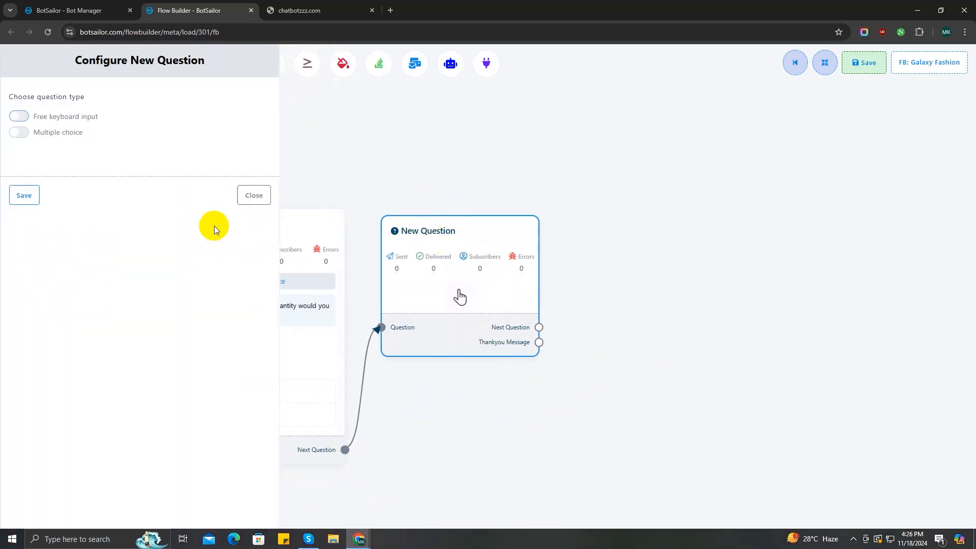
pyautogui.click(31, 117)
pyautogui.click(74, 236)
pyautogui.write('Please tell us your email address')
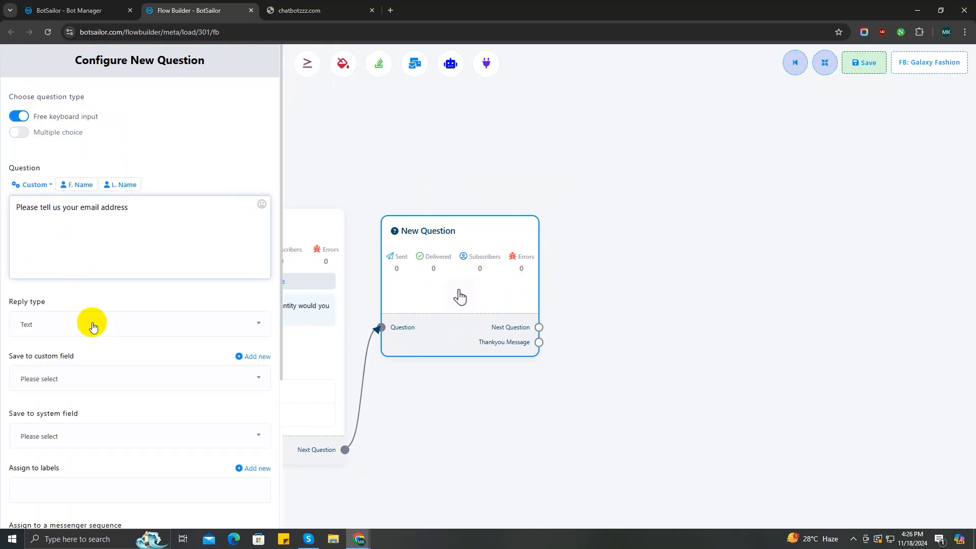
pyautogui.click(92, 327)
pyautogui.click(104, 402)
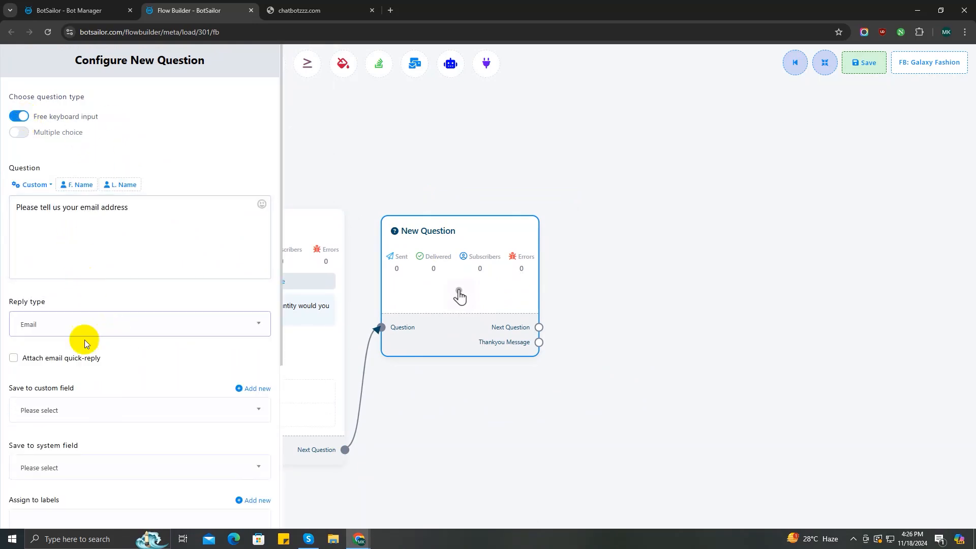
pyautogui.scroll(-2, 76, 315)
pyautogui.click(16, 256)
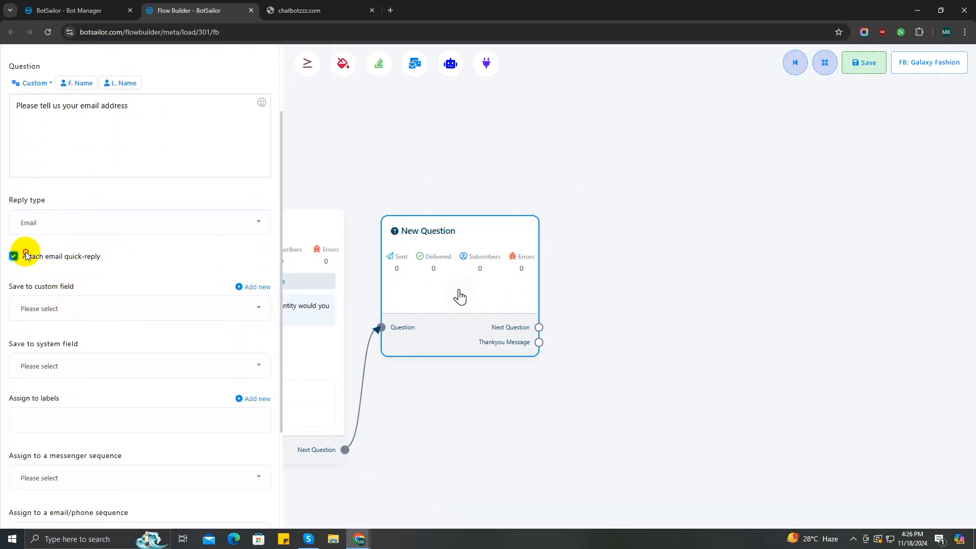
pyautogui.click(122, 366)
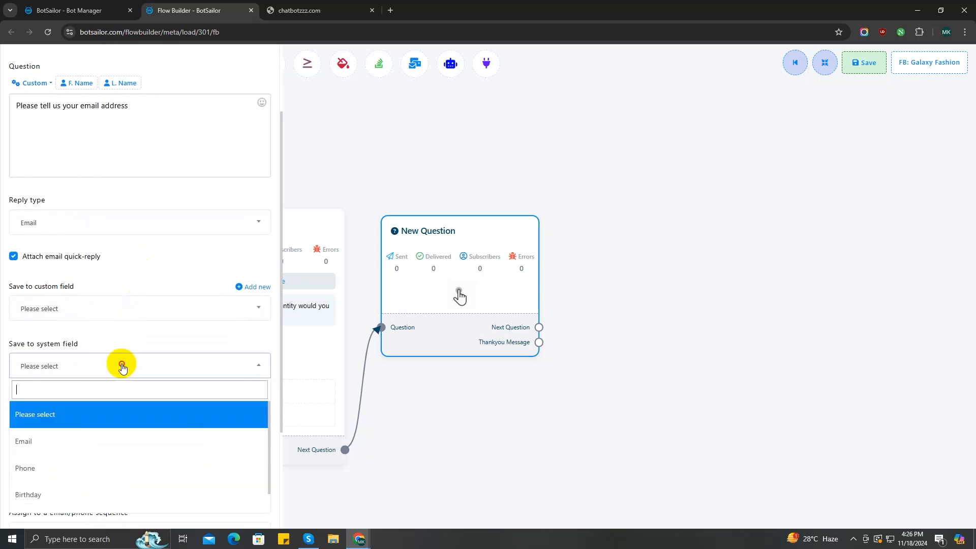
pyautogui.click(100, 444)
pyautogui.scroll(-3, 131, 369)
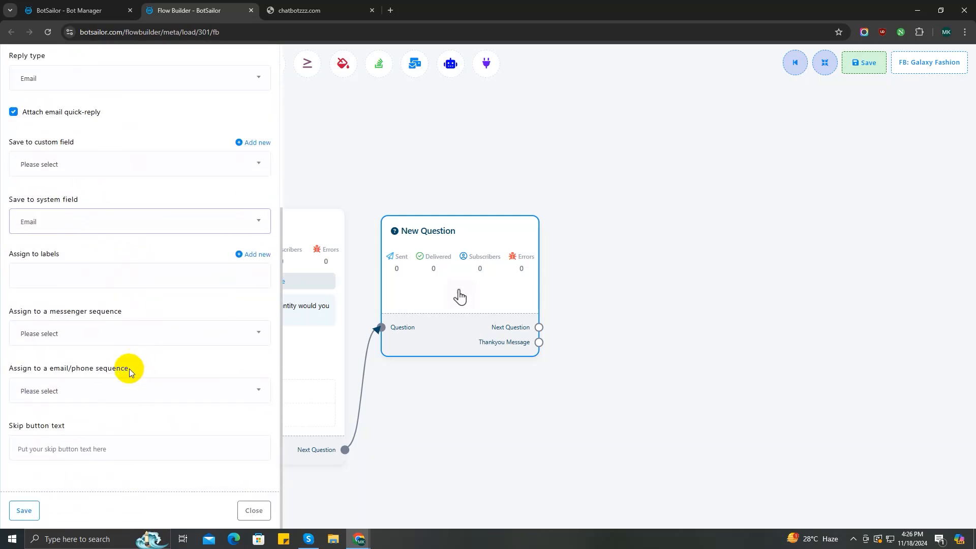
pyautogui.click(21, 513)
# Add a free keyboard input phone number question with a Phone reply type, saved to the Phone field
pyautogui.moveTo(565, 359); pyautogui.dragTo(290, 377)
pyautogui.moveTo(326, 413); pyautogui.dragTo(406, 191)
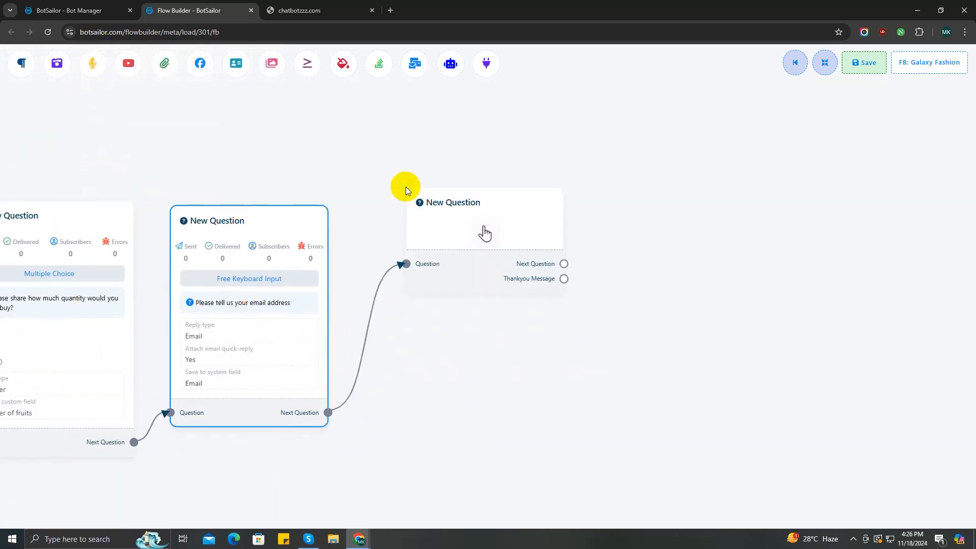
pyautogui.doubleClick(429, 285)
pyautogui.click(57, 116)
pyautogui.click(88, 221)
pyautogui.write('And your phone number')
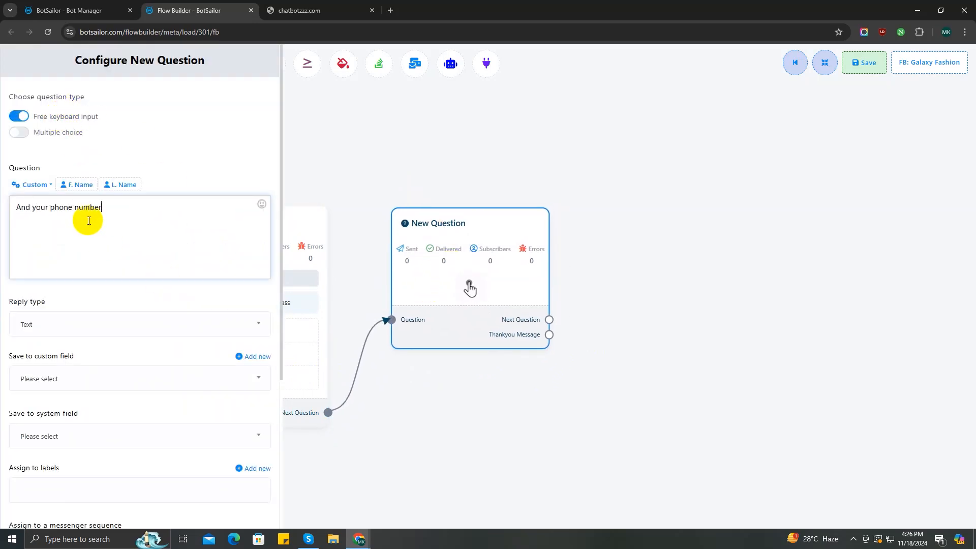
pyautogui.click(108, 323)
pyautogui.click(76, 427)
pyautogui.scroll(-2, 102, 366)
pyautogui.click(108, 366)
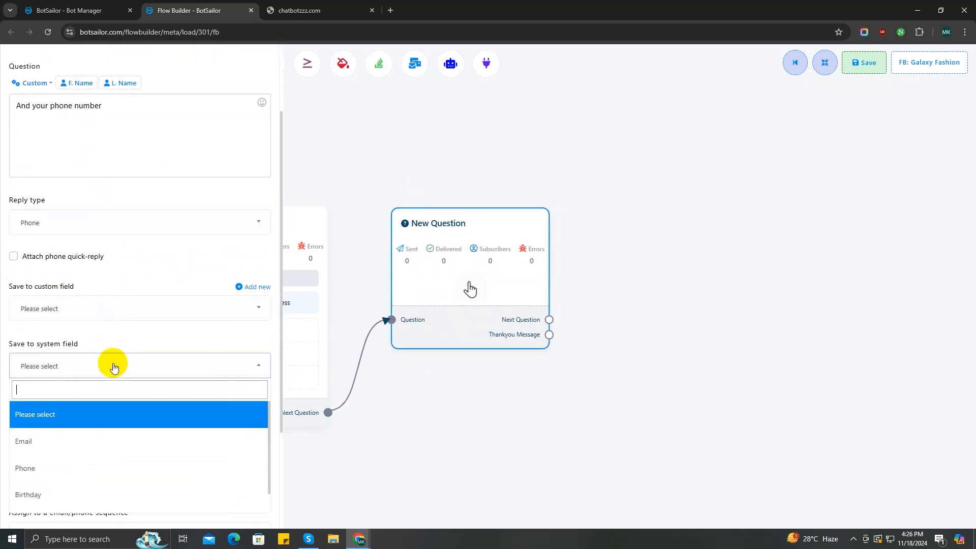
pyautogui.click(76, 470)
pyautogui.scroll(-3, 77, 474)
pyautogui.click(21, 510)
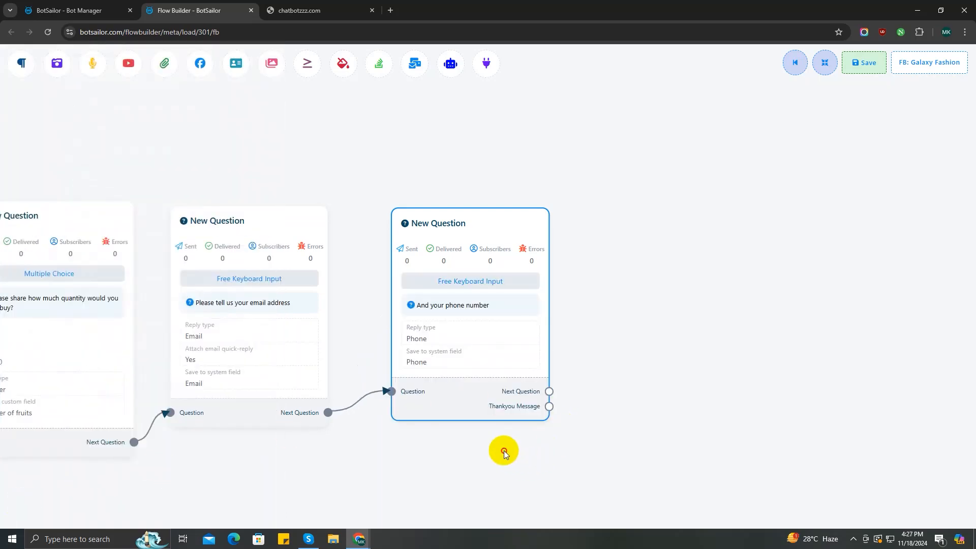
# Add the Text question 'Also share your location please', saved to the Location field
pyautogui.moveTo(504, 451); pyautogui.dragTo(364, 450)
pyautogui.moveTo(411, 390); pyautogui.dragTo(466, 238)
pyautogui.moveTo(519, 290); pyautogui.dragTo(513, 256)
pyautogui.doubleClick(513, 257)
pyautogui.click(65, 121)
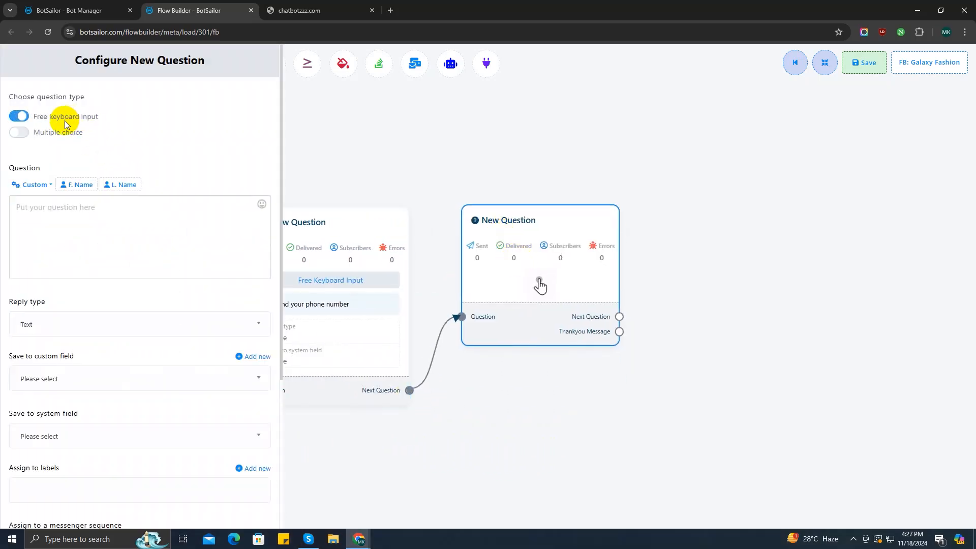
pyautogui.click(76, 213)
pyautogui.write('Also share your location')
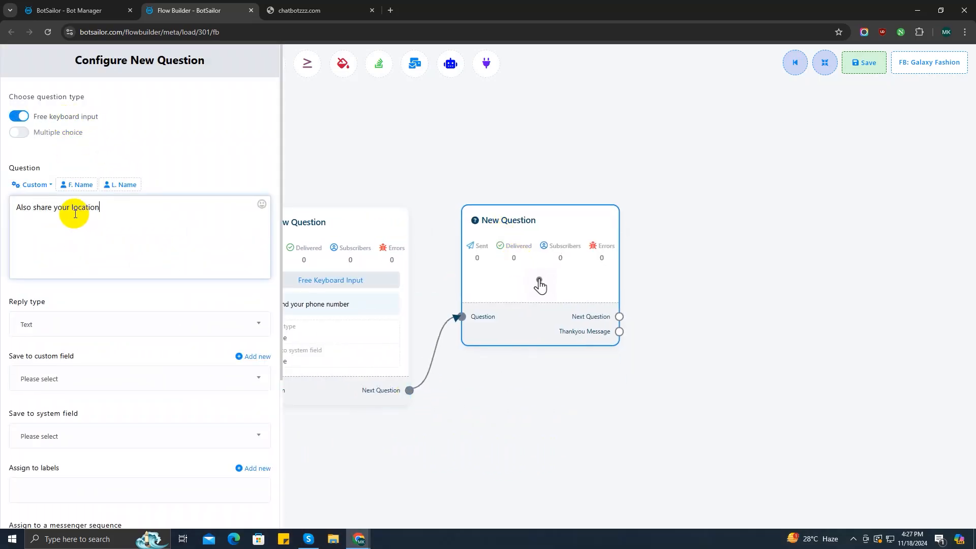
pyautogui.write(' please')
pyautogui.click(112, 326)
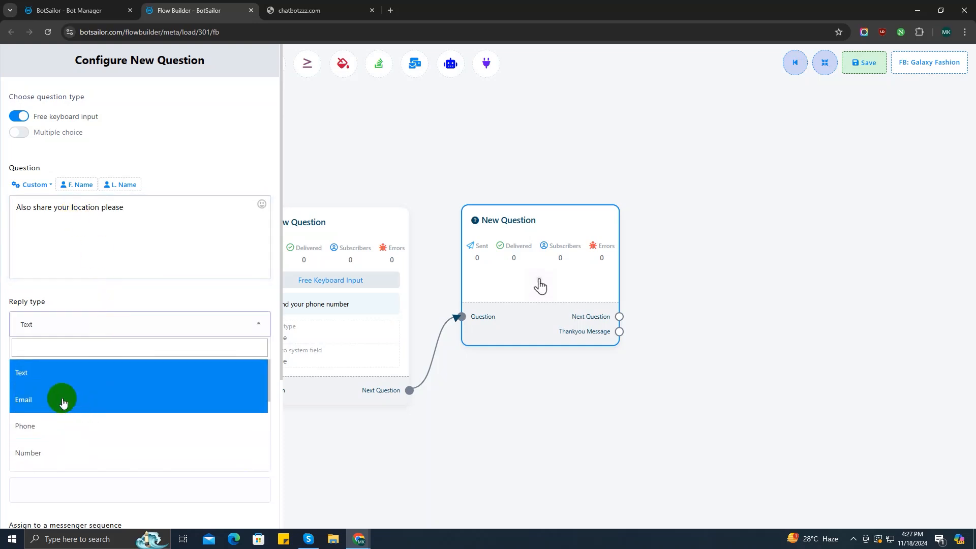
pyautogui.click(65, 378)
pyautogui.click(84, 441)
pyautogui.click(106, 407)
pyautogui.scroll(-4, 76, 457)
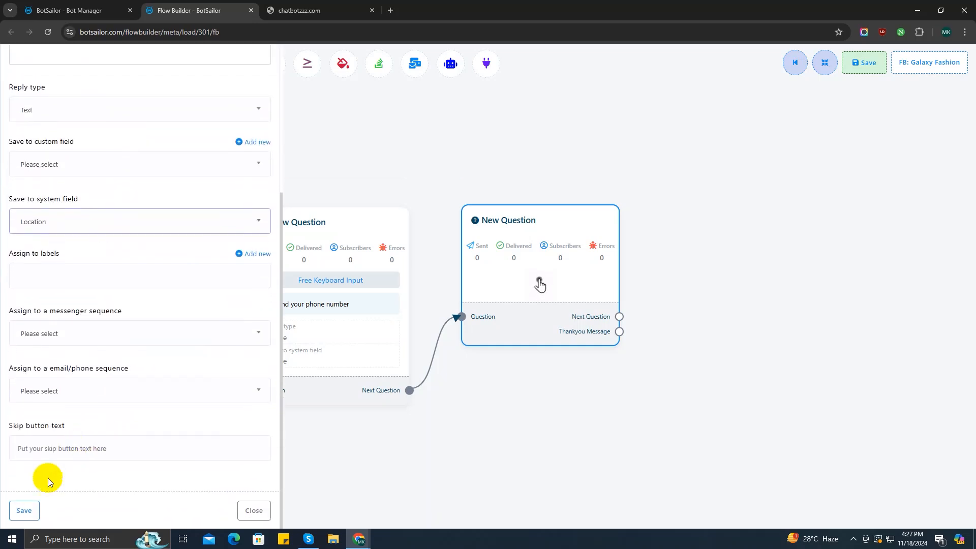
pyautogui.click(24, 510)
pyautogui.moveTo(626, 446); pyautogui.dragTo(423, 449)
# Link a Text reply from Thankyou Message confirming the order and promising an agent call, with an emoji
pyautogui.moveTo(525, 241); pyautogui.dragTo(524, 244)
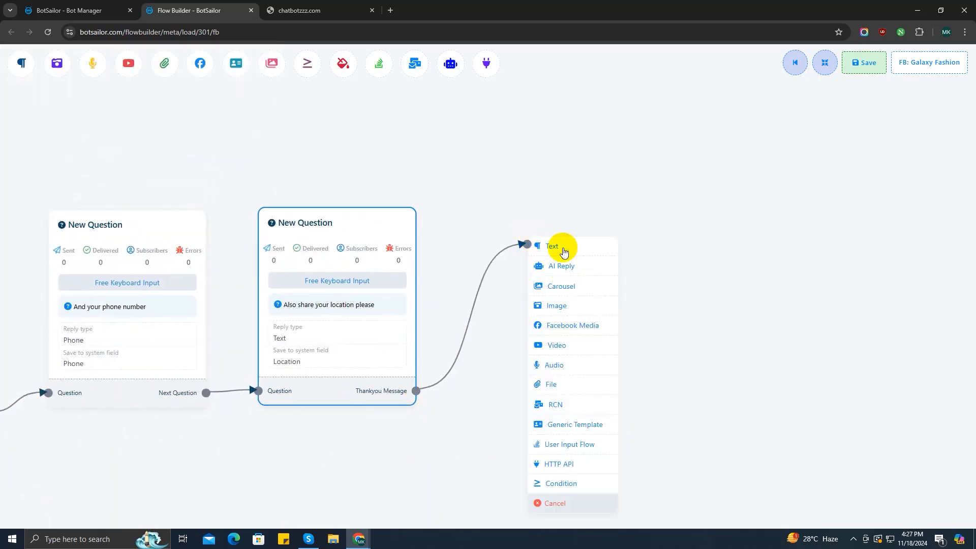
pyautogui.click(561, 265)
pyautogui.doubleClick(576, 296)
pyautogui.write('Al')
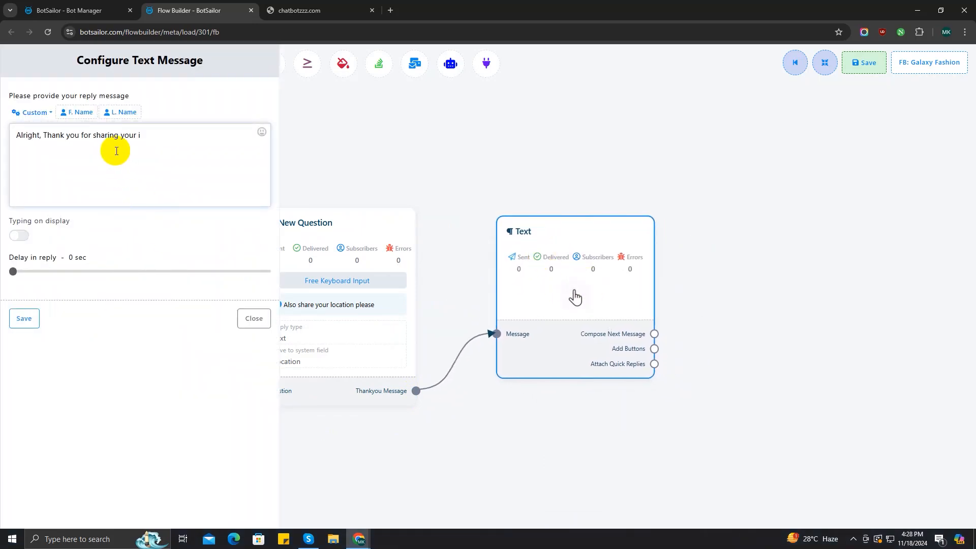
pyautogui.write('is confirmed.')
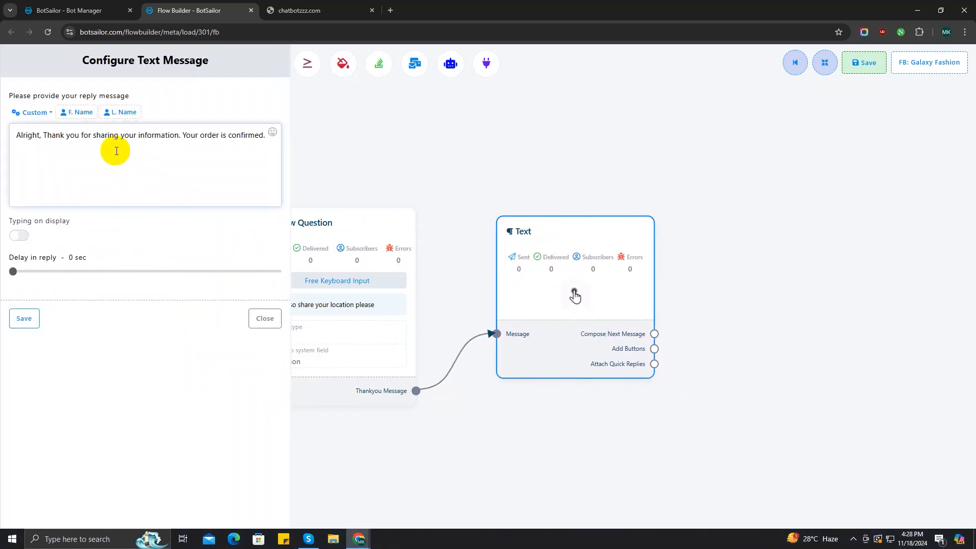
pyautogui.click(273, 133)
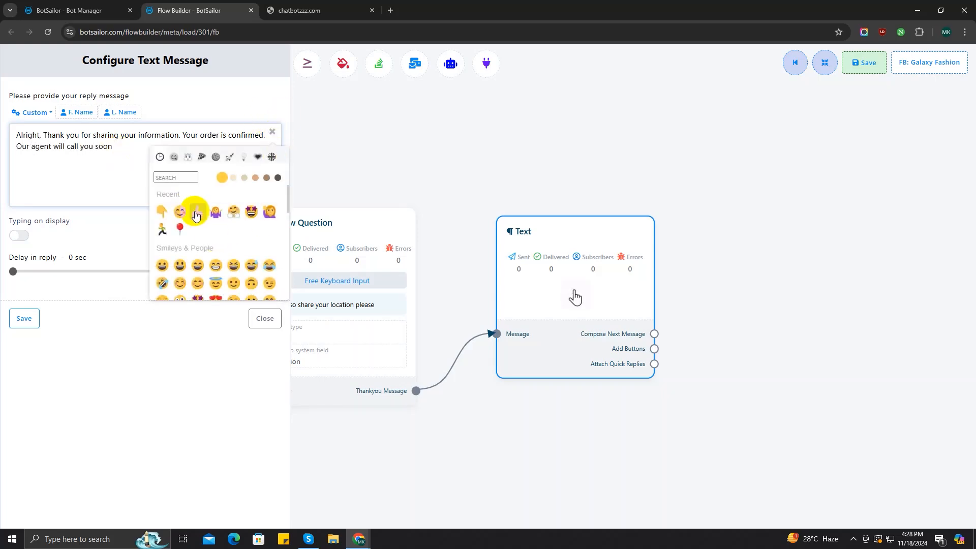
pyautogui.click(224, 210)
pyautogui.click(26, 318)
pyautogui.scroll(-3, 510, 423)
# Move the User Input Flow node lower, beneath the fruit carousel buttons
pyautogui.moveTo(280, 490); pyautogui.dragTo(529, 386)
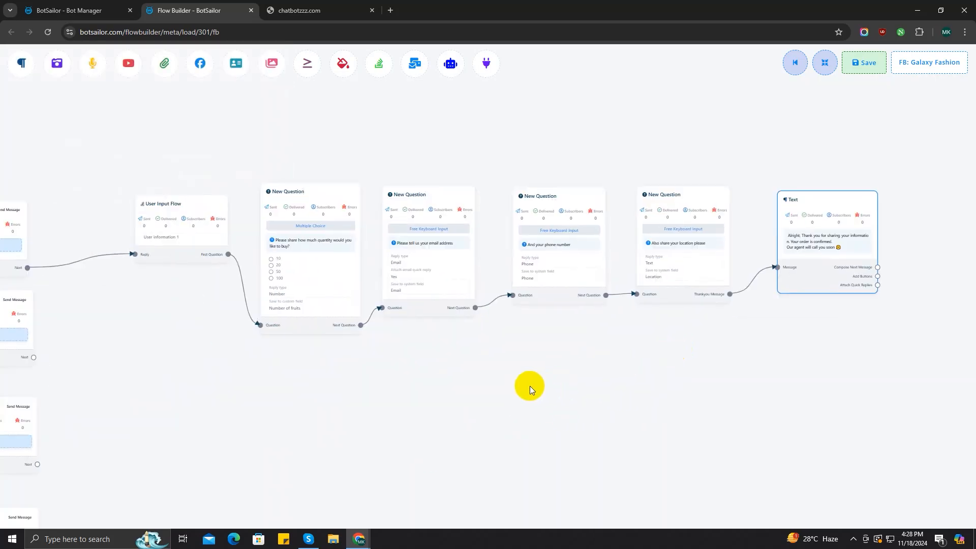
pyautogui.scroll(2, 530, 386)
pyautogui.moveTo(445, 383); pyautogui.dragTo(507, 383)
pyautogui.scroll(-2, 508, 383)
pyautogui.moveTo(244, 372); pyautogui.dragTo(469, 328)
pyautogui.scroll(-1, 469, 327)
pyautogui.scroll(-2, 468, 328)
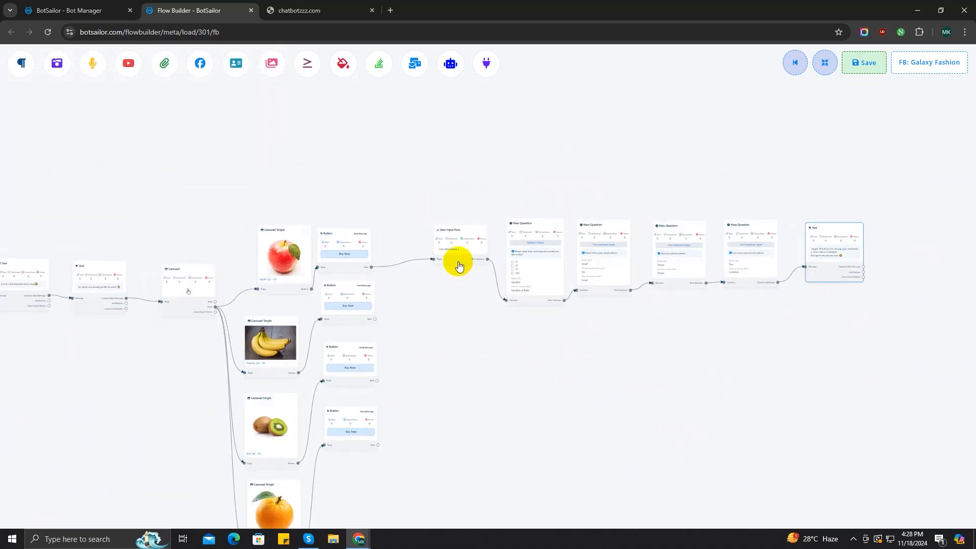
pyautogui.moveTo(453, 261); pyautogui.dragTo(496, 386)
# Connect the Banana and Kiwi Buy Now buttons to the User Input Flow's Reply port
pyautogui.scroll(2, 471, 252)
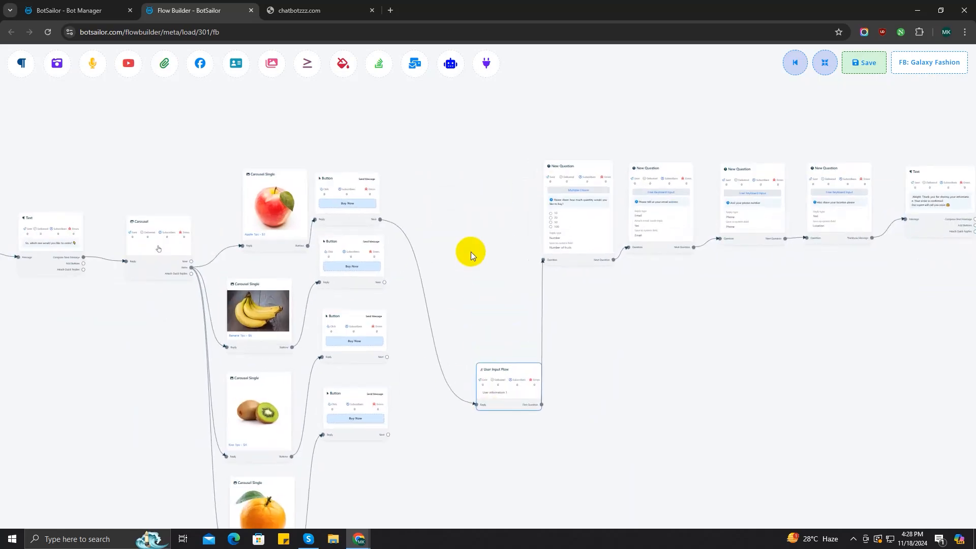
pyautogui.moveTo(366, 289); pyautogui.dragTo(475, 437)
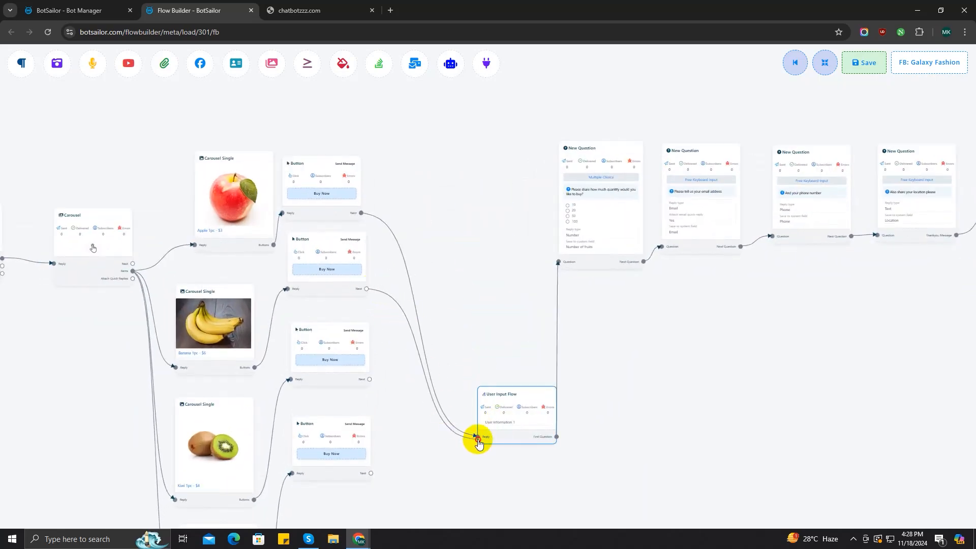
pyautogui.scroll(3, 540, 433)
pyautogui.moveTo(257, 246); pyautogui.dragTo(449, 348)
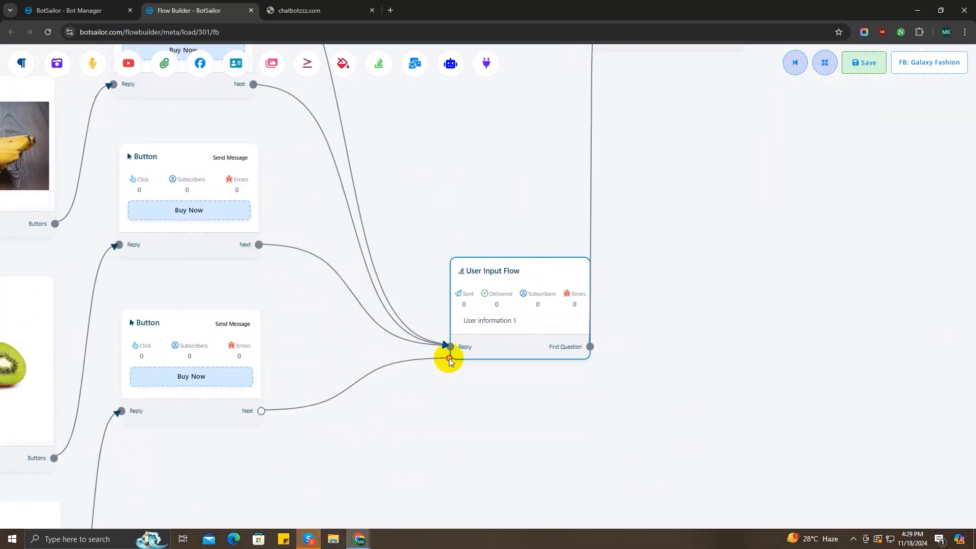
pyautogui.scroll(-3, 475, 323)
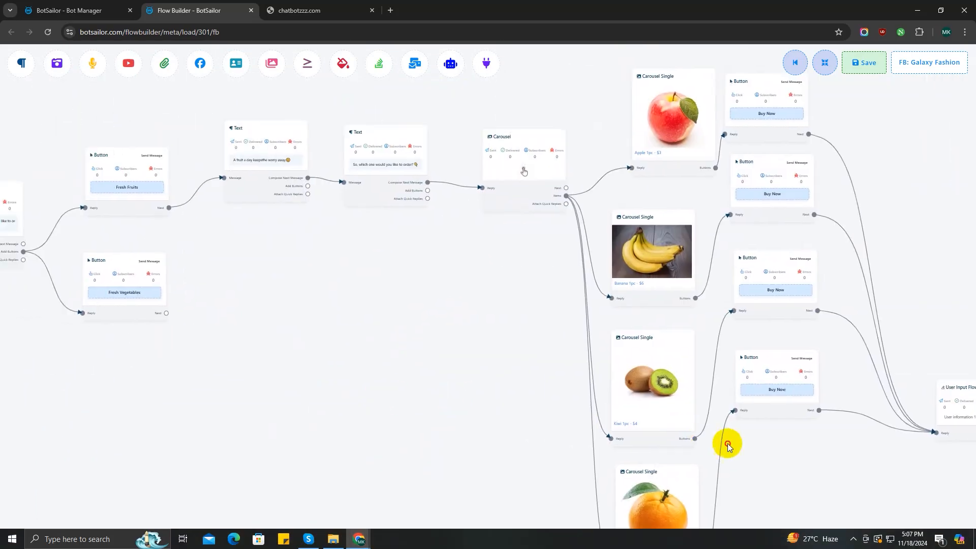
pyautogui.moveTo(728, 444); pyautogui.dragTo(975, 485)
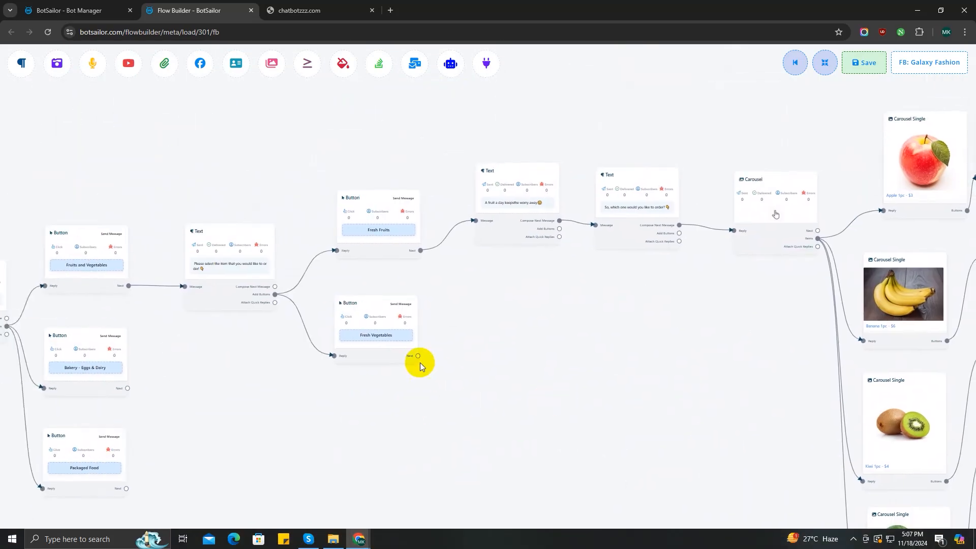
pyautogui.moveTo(420, 362); pyautogui.dragTo(495, 376)
pyautogui.scroll(6, 495, 376)
# Add a Text reply after Fresh Vegetables: 'You dont have to eat less. you just have to eat right' with an emoji
pyautogui.moveTo(572, 373); pyautogui.dragTo(517, 399)
pyautogui.click(374, 351)
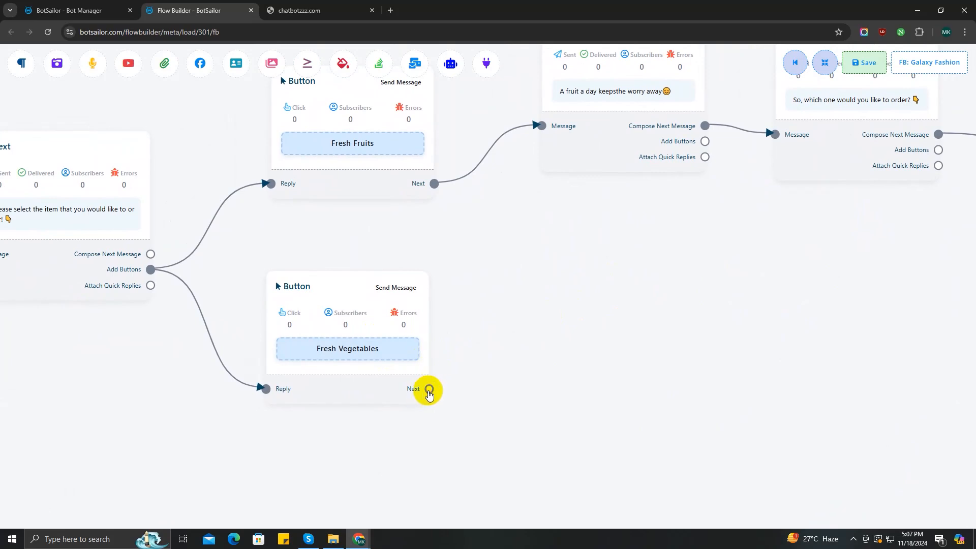
pyautogui.moveTo(429, 389); pyautogui.dragTo(504, 273)
pyautogui.click(563, 280)
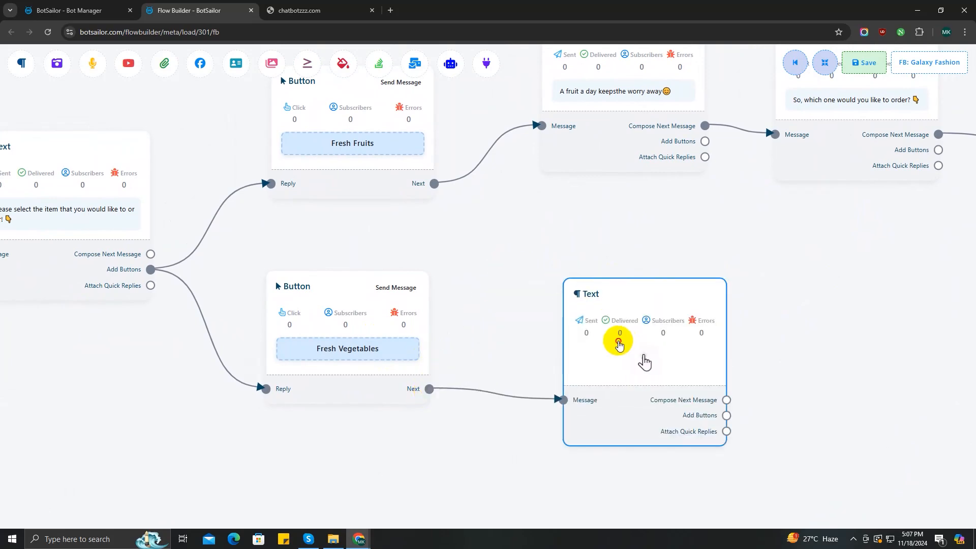
pyautogui.doubleClick(571, 338)
pyautogui.click(156, 157)
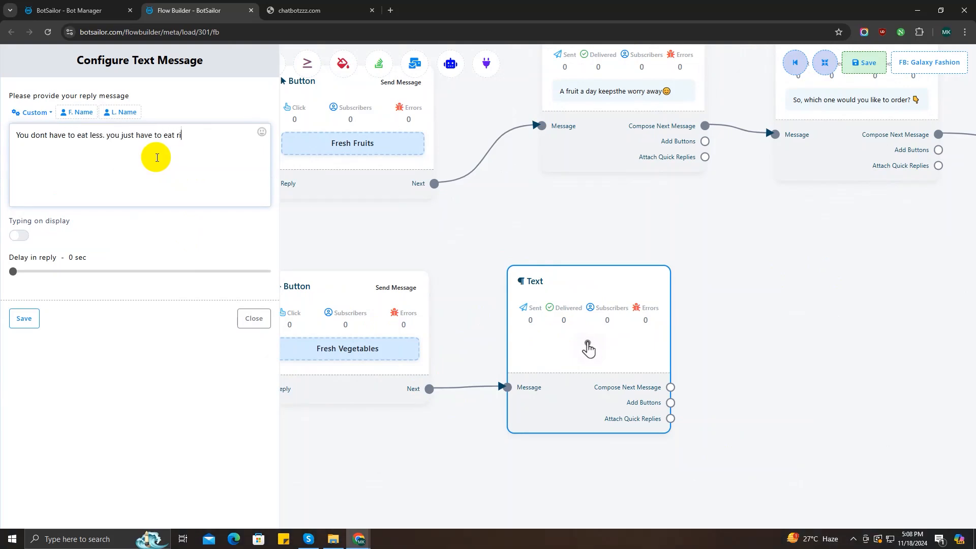
pyautogui.click(261, 132)
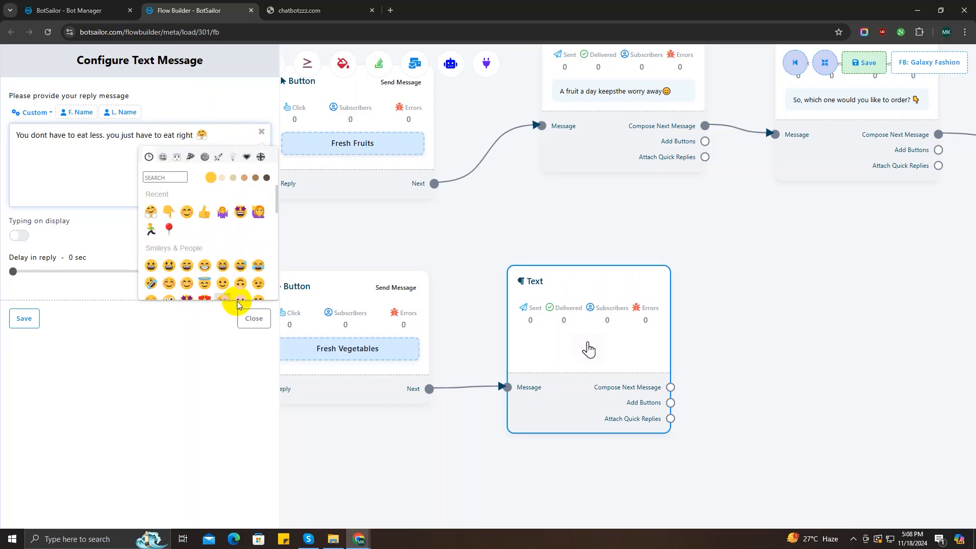
pyautogui.click(23, 318)
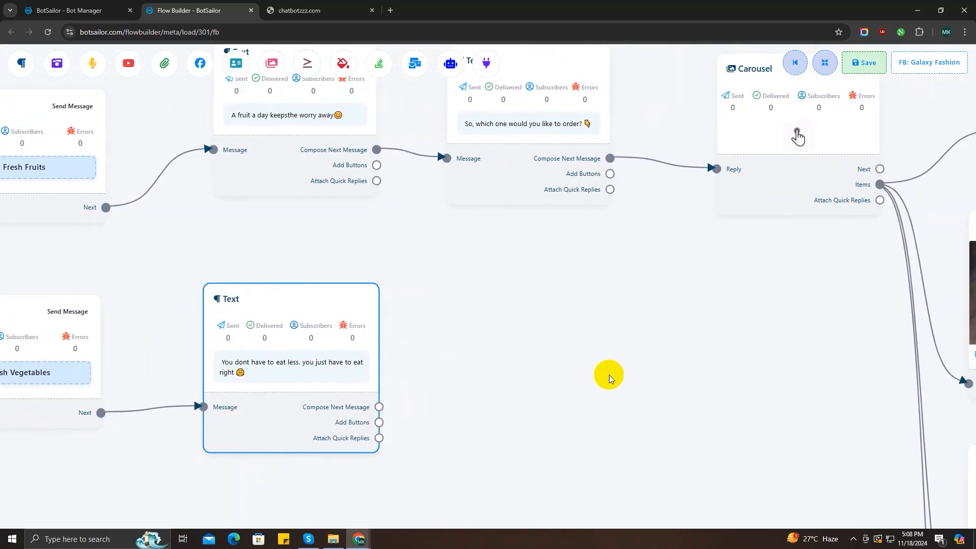
# Clone the order question message and link it after the eat-right message
pyautogui.rightClick(526, 184)
pyautogui.click(534, 210)
pyautogui.moveTo(532, 152); pyautogui.dragTo(545, 464)
pyautogui.moveTo(397, 410); pyautogui.dragTo(382, 323)
pyautogui.scroll(-4, 381, 323)
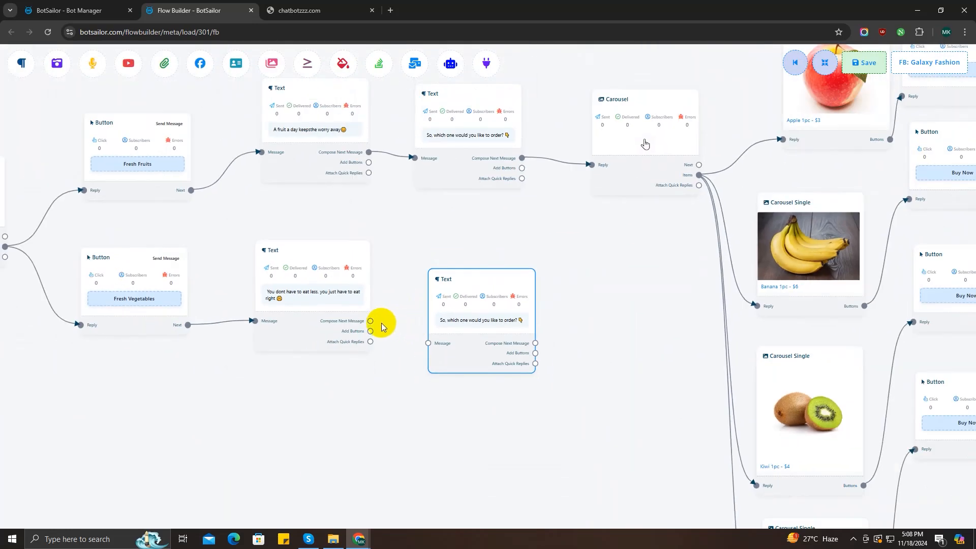
pyautogui.moveTo(589, 344); pyautogui.dragTo(495, 344)
pyautogui.scroll(-3, 494, 346)
pyautogui.moveTo(492, 445); pyautogui.dragTo(548, 273)
pyautogui.moveTo(471, 137); pyautogui.dragTo(471, 478)
pyautogui.moveTo(534, 458); pyautogui.dragTo(524, 285)
pyautogui.scroll(11, 522, 305)
# Add a Carousel after the copied question and arrange its three items and buttons in rows
pyautogui.moveTo(479, 338); pyautogui.dragTo(619, 179)
pyautogui.click(641, 243)
pyautogui.scroll(-5, 733, 224)
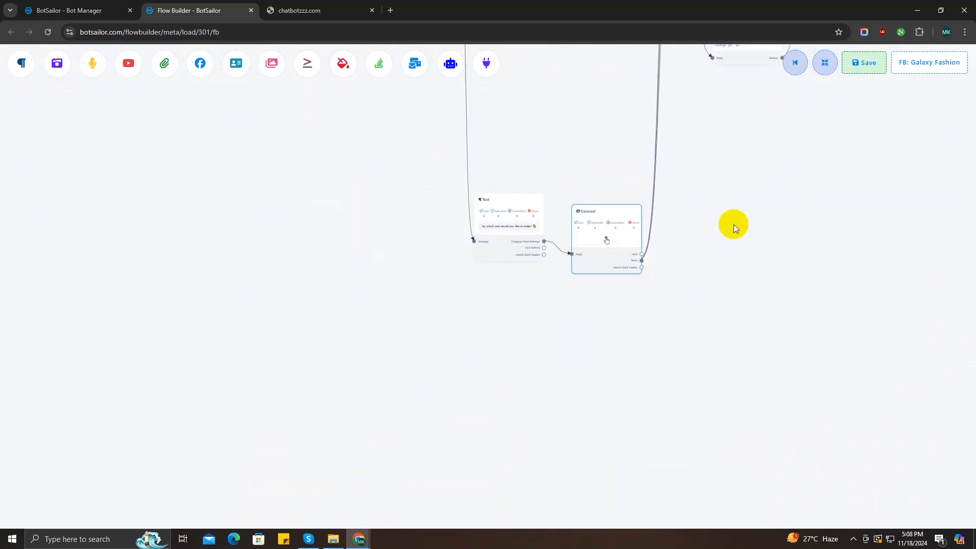
pyautogui.moveTo(734, 224); pyautogui.dragTo(647, 379)
pyautogui.moveTo(598, 427); pyautogui.dragTo(598, 426)
pyautogui.moveTo(632, 207); pyautogui.dragTo(704, 417)
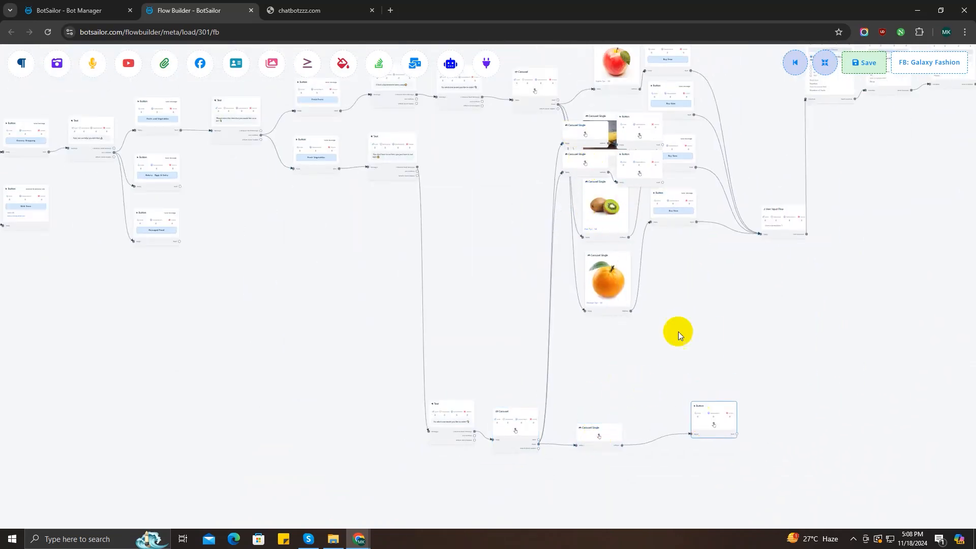
pyautogui.moveTo(630, 160); pyautogui.dragTo(699, 344)
pyautogui.moveTo(596, 169); pyautogui.dragTo(608, 398)
pyautogui.moveTo(594, 140); pyautogui.dragTo(594, 364)
pyautogui.moveTo(644, 136); pyautogui.dragTo(818, 306)
pyautogui.moveTo(724, 359); pyautogui.dragTo(832, 372)
pyautogui.moveTo(728, 429); pyautogui.dragTo(844, 446)
pyautogui.scroll(-4, 771, 365)
pyautogui.moveTo(770, 364); pyautogui.dragTo(692, 181)
pyautogui.scroll(6, 658, 192)
pyautogui.moveTo(507, 261); pyautogui.dragTo(529, 348)
pyautogui.moveTo(507, 214); pyautogui.dragTo(535, 284)
pyautogui.moveTo(491, 165); pyautogui.dragTo(533, 213)
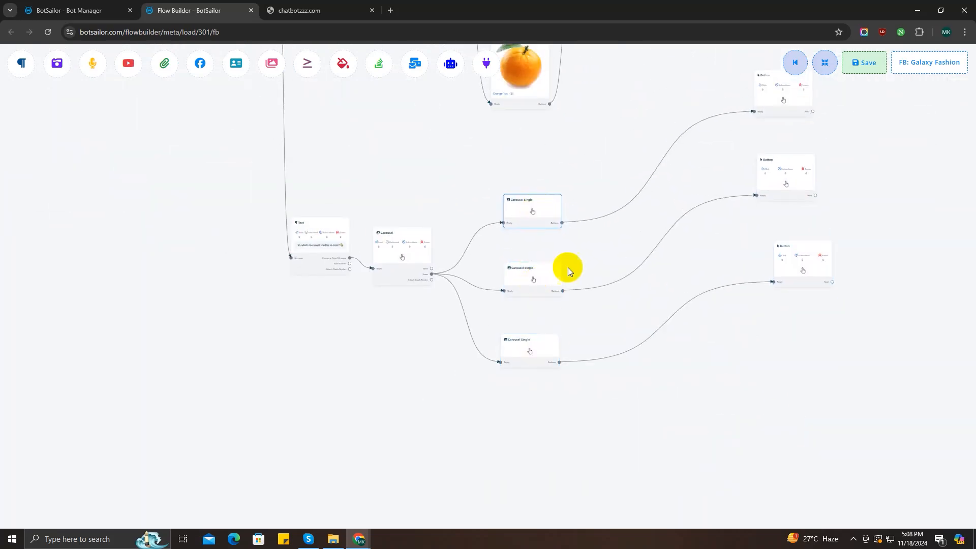
pyautogui.scroll(8, 545, 244)
# Give the first carousel item the cc.jpeg photo and title 'Carrot 1pc - $6'
pyautogui.doubleClick(558, 177)
pyautogui.click(140, 175)
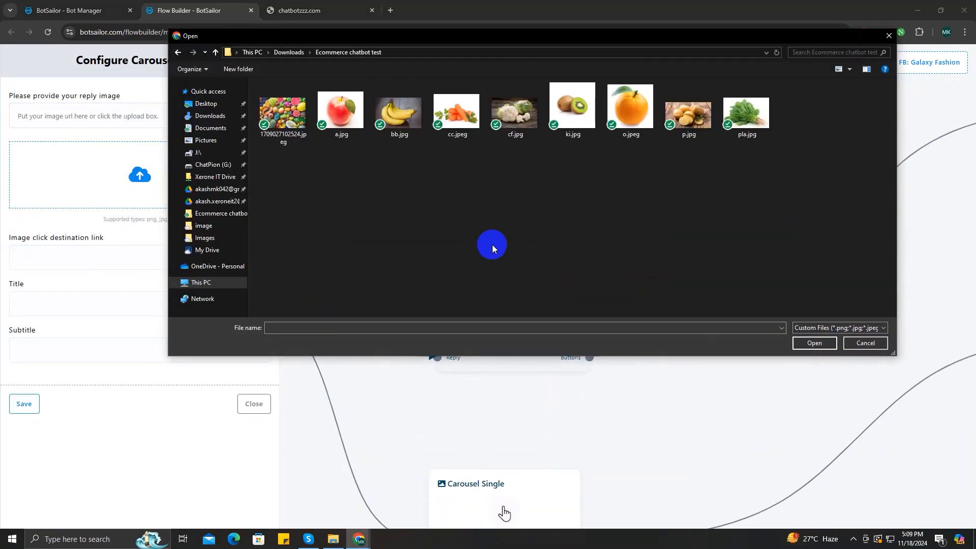
pyautogui.click(457, 109)
pyautogui.click(815, 343)
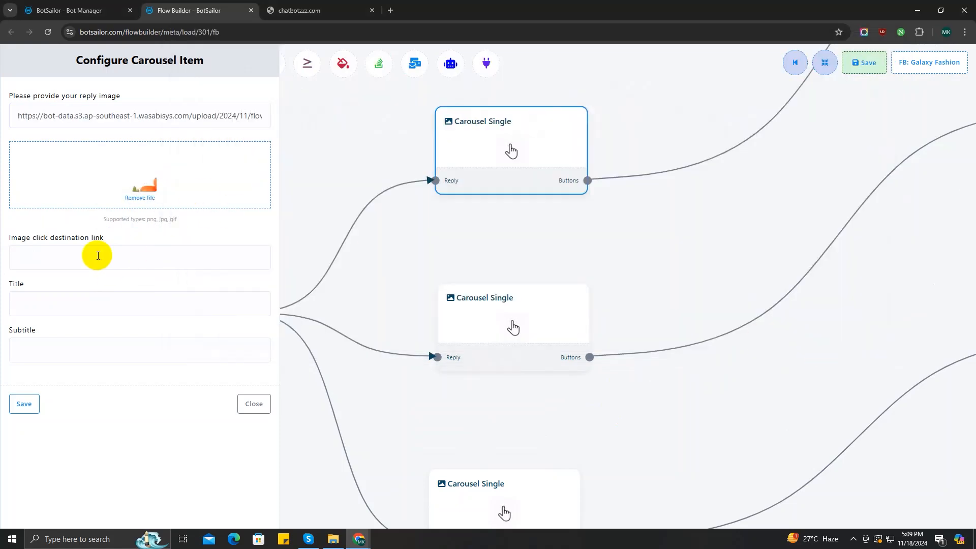
pyautogui.click(46, 304)
pyautogui.write('Carrot')
pyautogui.click(96, 333)
pyautogui.click(24, 403)
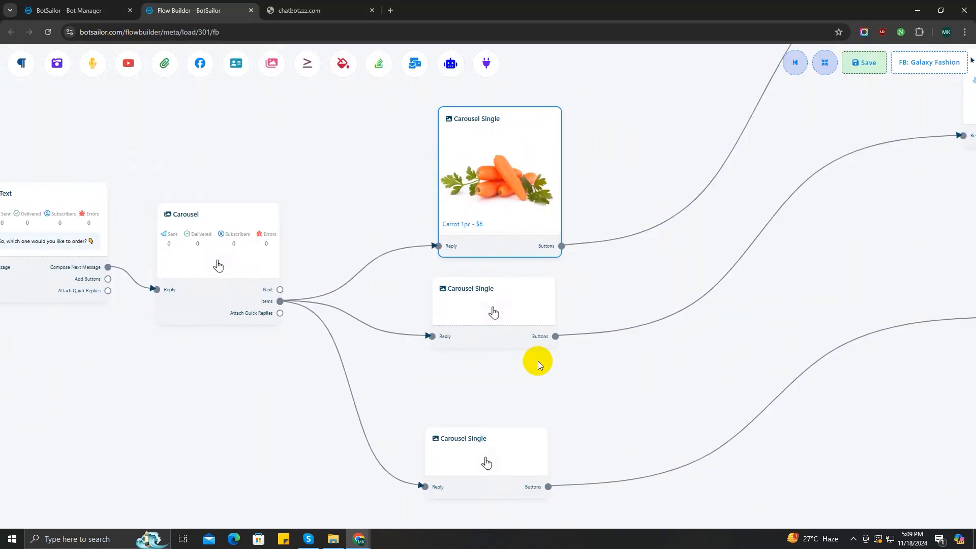
# Give the second carousel item the cf.jpg photo and title 'Cauliflower 1pc - $6'
pyautogui.doubleClick(486, 319)
pyautogui.click(135, 184)
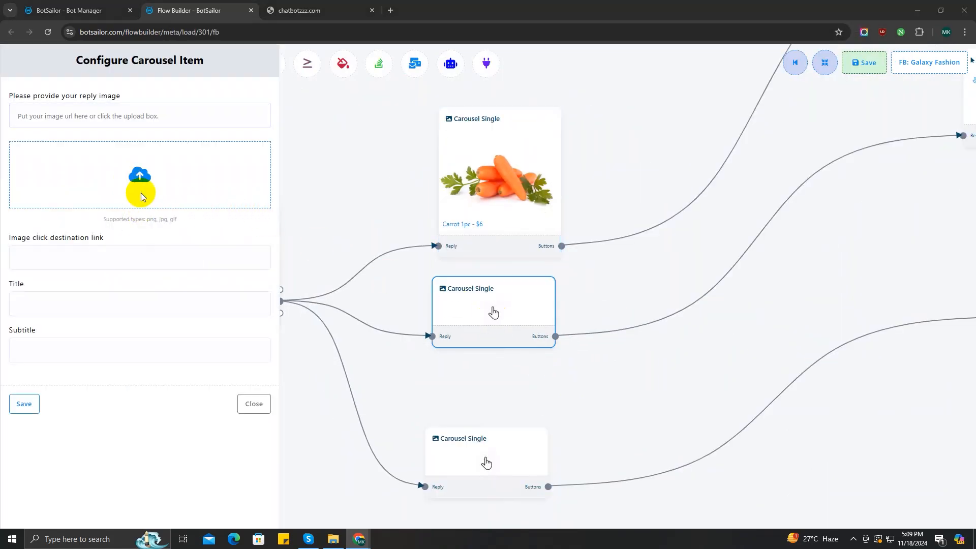
pyautogui.click(515, 109)
pyautogui.click(804, 343)
pyautogui.click(78, 303)
pyautogui.write('Cau')
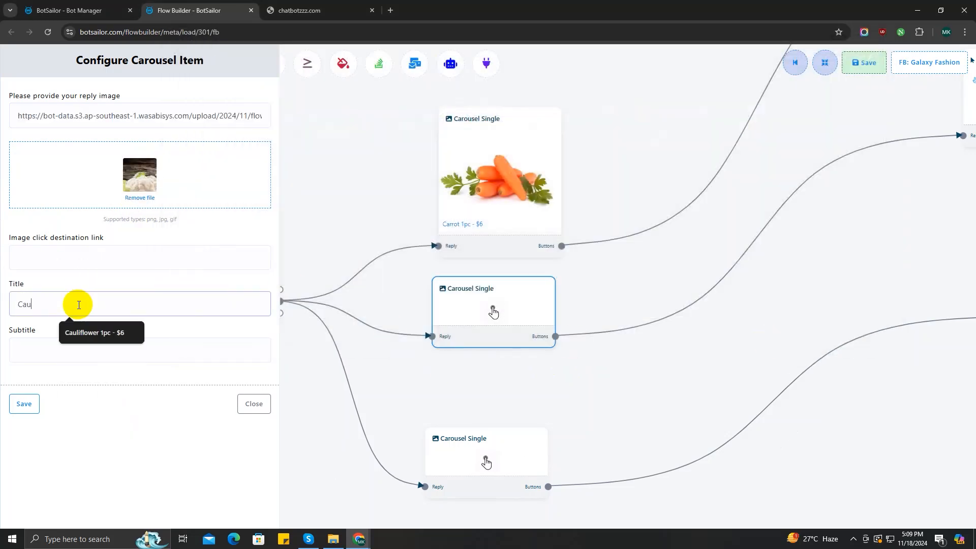
pyautogui.click(97, 333)
pyautogui.click(24, 404)
# Give the third carousel item the p.jpg photo and title 'Potato 1pc - $7'
pyautogui.click(504, 383)
pyautogui.doubleClick(504, 384)
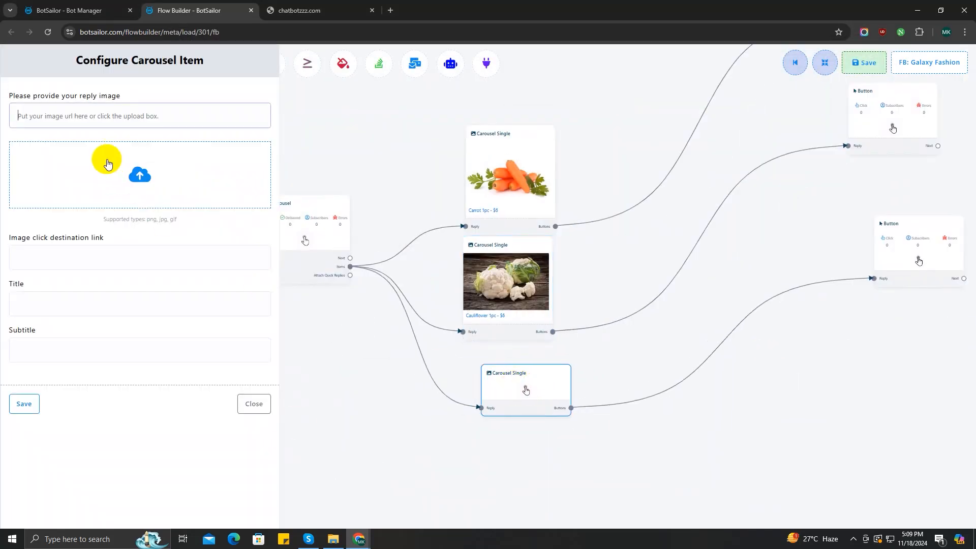
pyautogui.click(161, 175)
pyautogui.doubleClick(689, 112)
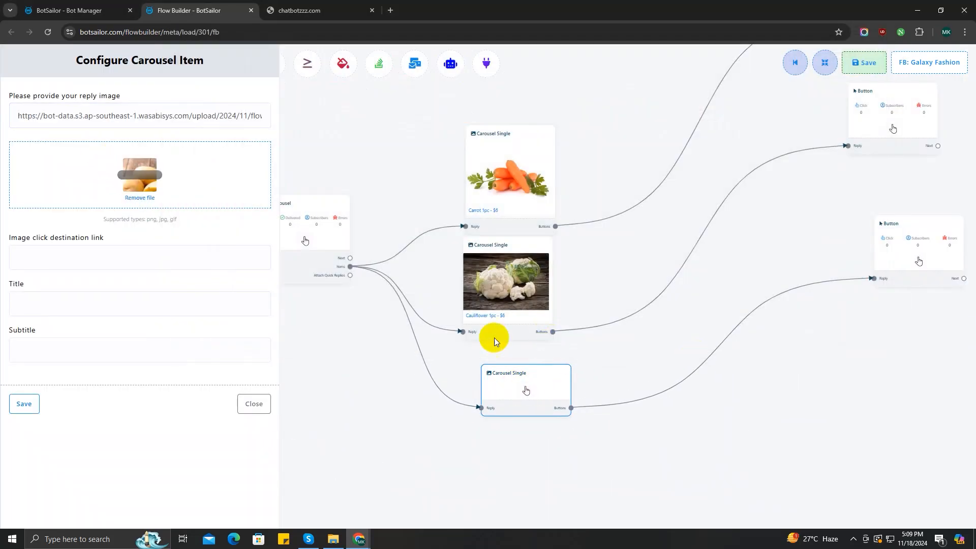
pyautogui.click(52, 303)
pyautogui.write('Potat')
pyautogui.click(81, 333)
pyautogui.click(24, 404)
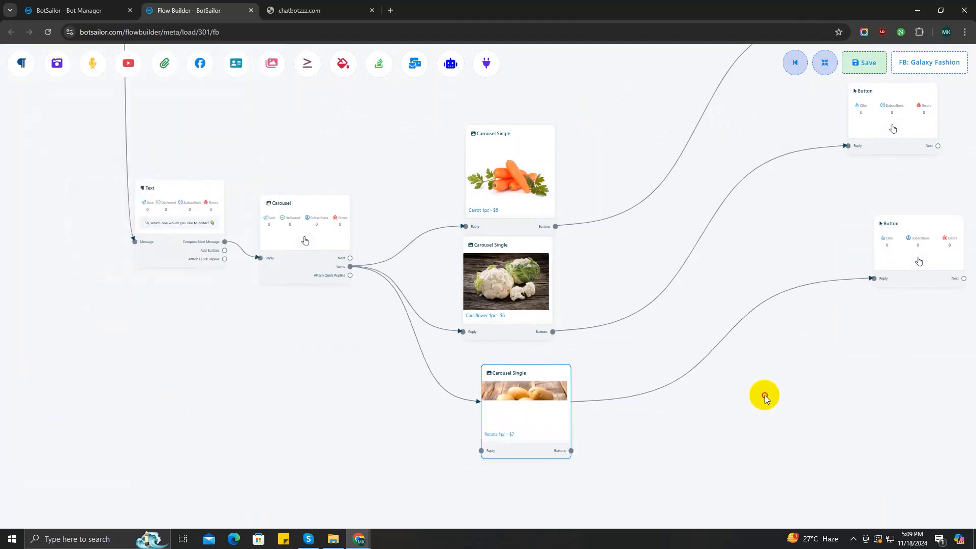
pyautogui.moveTo(763, 394); pyautogui.dragTo(507, 503)
# Name the first vegetable button 'Buy Now' and set it to Send Message
pyautogui.doubleClick(643, 134)
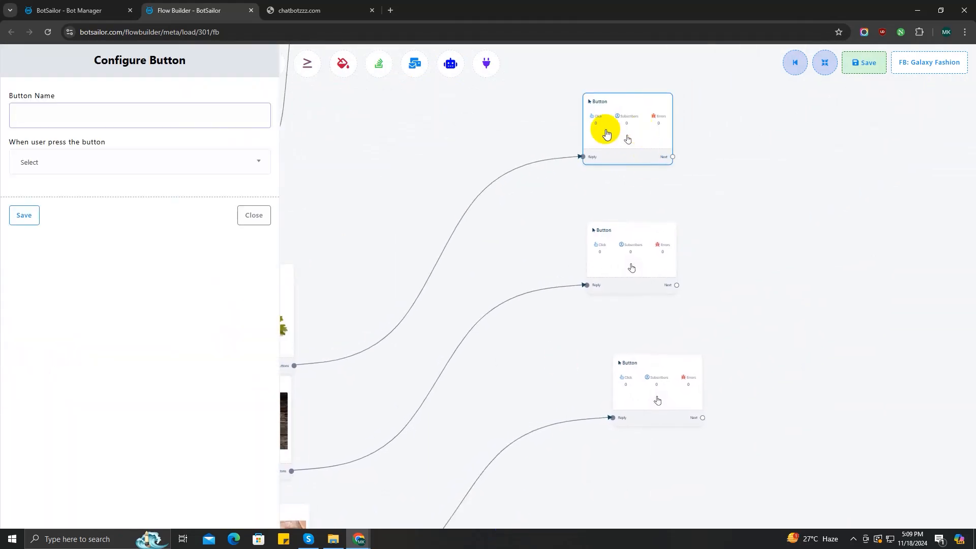
pyautogui.click(66, 120)
pyautogui.write('Buy')
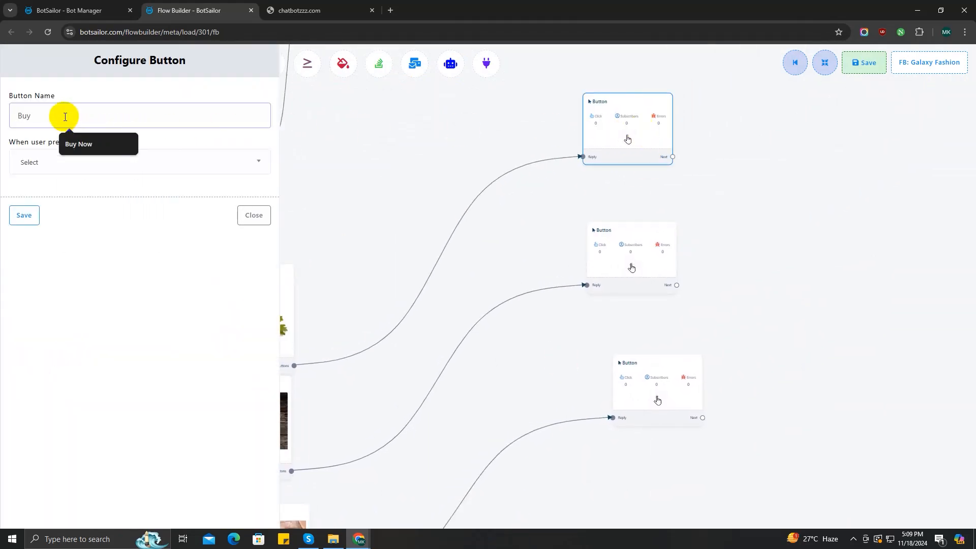
pyautogui.press('Down')
pyautogui.press('Return')
pyautogui.click(163, 163)
pyautogui.click(59, 212)
pyautogui.click(24, 459)
# Name the second vegetable button 'Buy Now' with the Send Message action
pyautogui.doubleClick(631, 259)
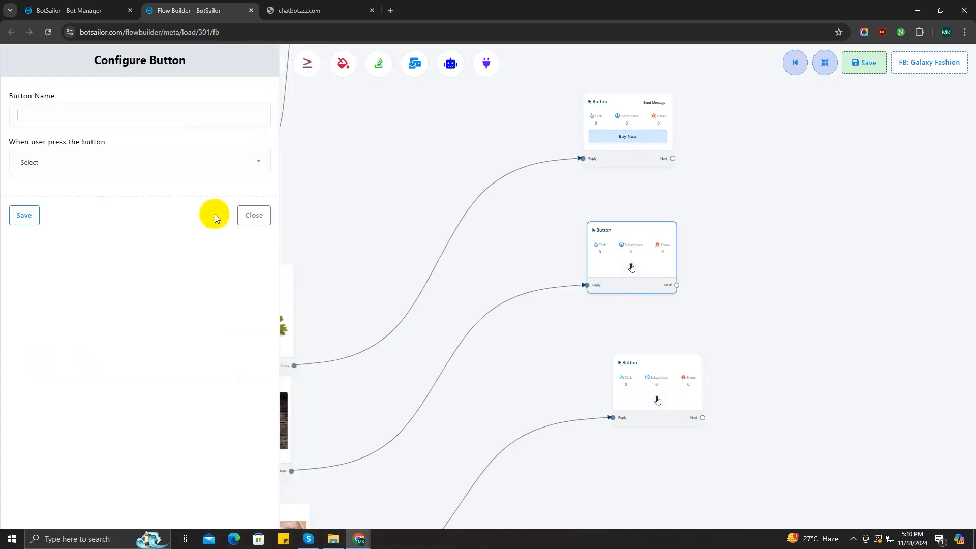
pyautogui.click(72, 117)
pyautogui.write('Buy Now')
pyautogui.click(76, 163)
pyautogui.click(58, 212)
pyautogui.click(24, 459)
# Make the third vegetable button a 'Buy Now' Send Message button
pyautogui.doubleClick(681, 387)
pyautogui.click(87, 122)
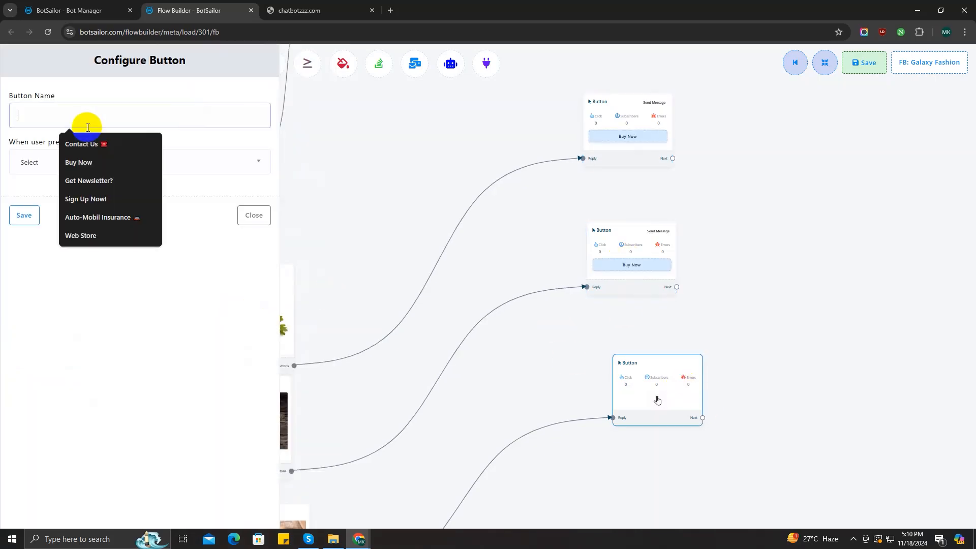
pyautogui.click(81, 162)
pyautogui.click(79, 163)
pyautogui.click(64, 227)
pyautogui.click(23, 457)
pyautogui.scroll(-4, 756, 375)
pyautogui.scroll(-1, 731, 381)
pyautogui.moveTo(719, 302); pyautogui.dragTo(555, 441)
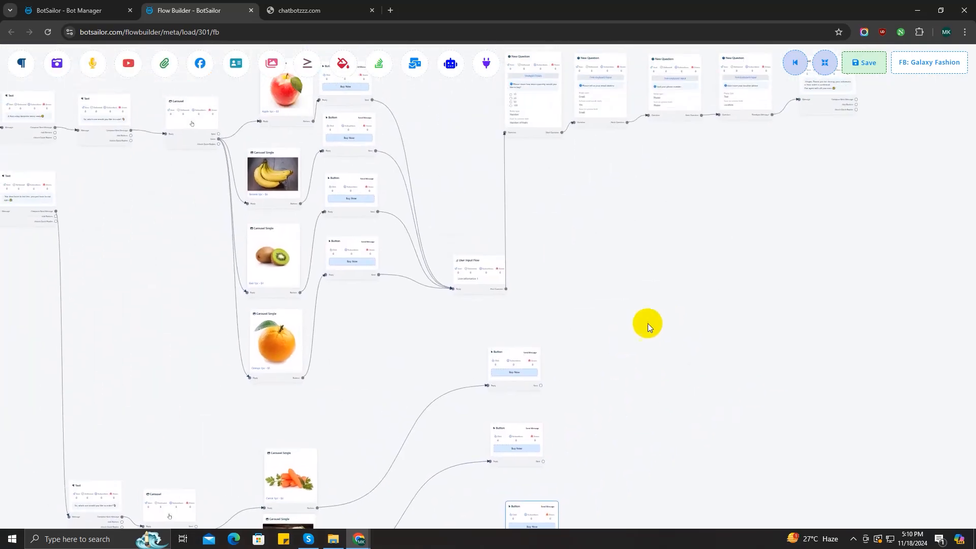
# Connect the first vegetable Buy Now button to the User Input Flow order form
pyautogui.moveTo(479, 278); pyautogui.dragTo(684, 287)
pyautogui.scroll(-1, 632, 350)
pyautogui.scroll(-1, 631, 350)
pyautogui.scroll(11, 628, 340)
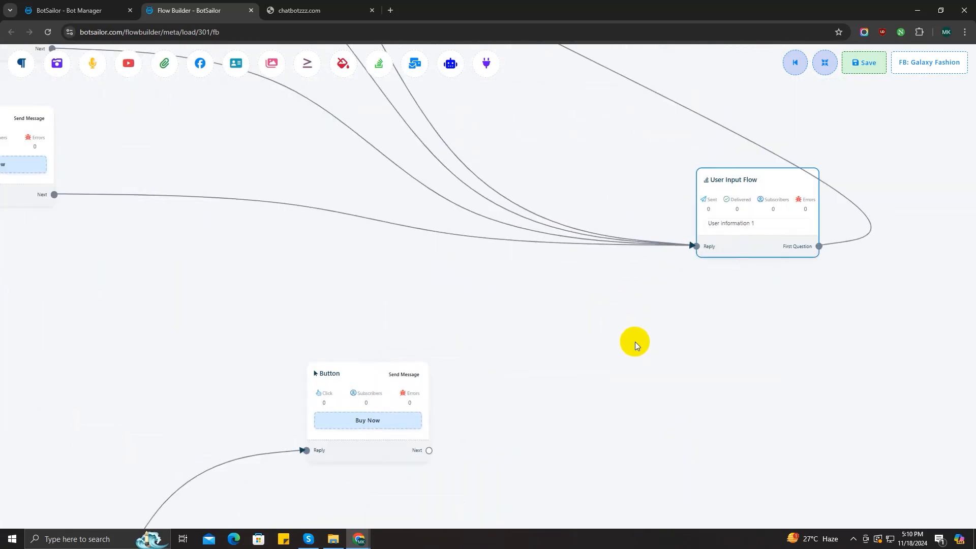
pyautogui.scroll(-3, 636, 343)
pyautogui.moveTo(636, 343); pyautogui.dragTo(645, 167)
pyautogui.moveTo(499, 245); pyautogui.dragTo(681, 107)
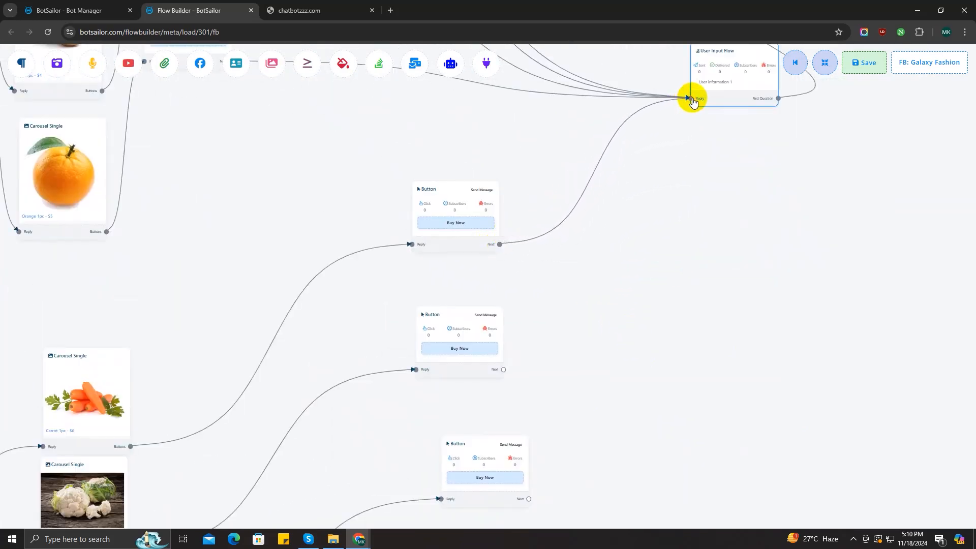
# Link the second and third vegetable Buy Now buttons to the User Input Flow
pyautogui.scroll(4, 602, 282)
pyautogui.moveTo(615, 297); pyautogui.dragTo(474, 384)
pyautogui.scroll(-2, 475, 385)
pyautogui.moveTo(610, 138); pyautogui.dragTo(517, 402)
pyautogui.moveTo(447, 434); pyautogui.dragTo(491, 262)
pyautogui.scroll(4, 492, 262)
pyautogui.moveTo(343, 323); pyautogui.dragTo(529, 242)
pyautogui.scroll(-3, 375, 375)
pyautogui.moveTo(374, 392); pyautogui.dragTo(518, 92)
pyautogui.scroll(-6, 534, 313)
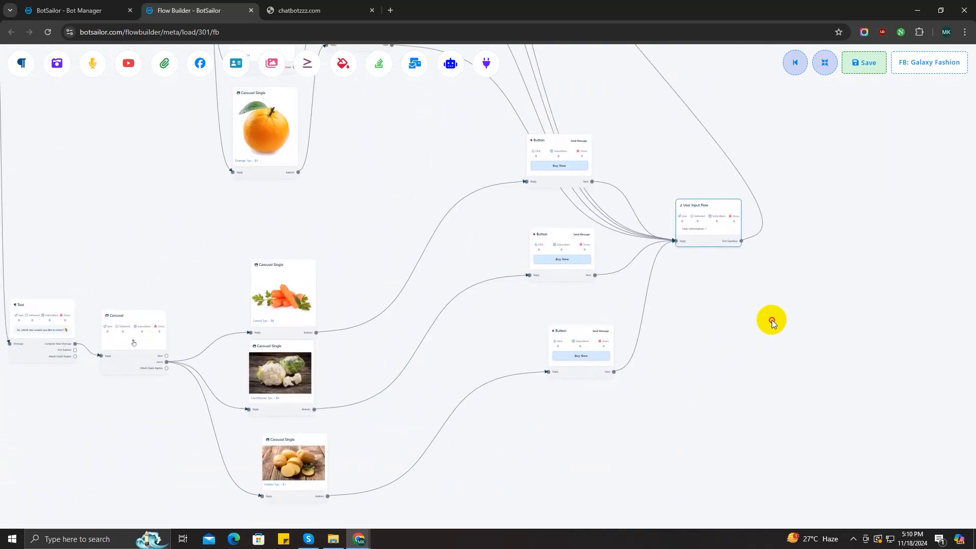
pyautogui.scroll(-1, 621, 364)
# Auto-arrange the whole flow with the Rearrange button
pyautogui.moveTo(69, 222); pyautogui.dragTo(348, 339)
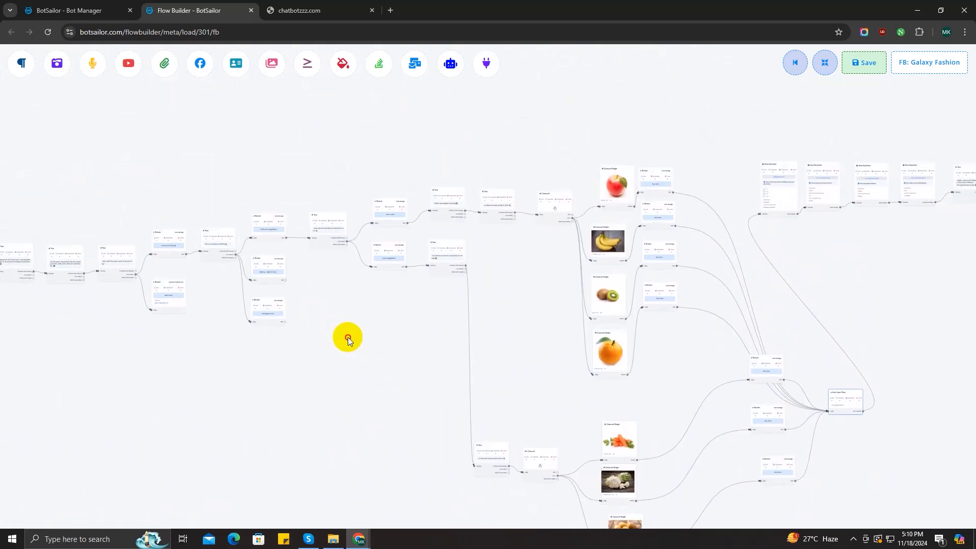
pyautogui.click(825, 64)
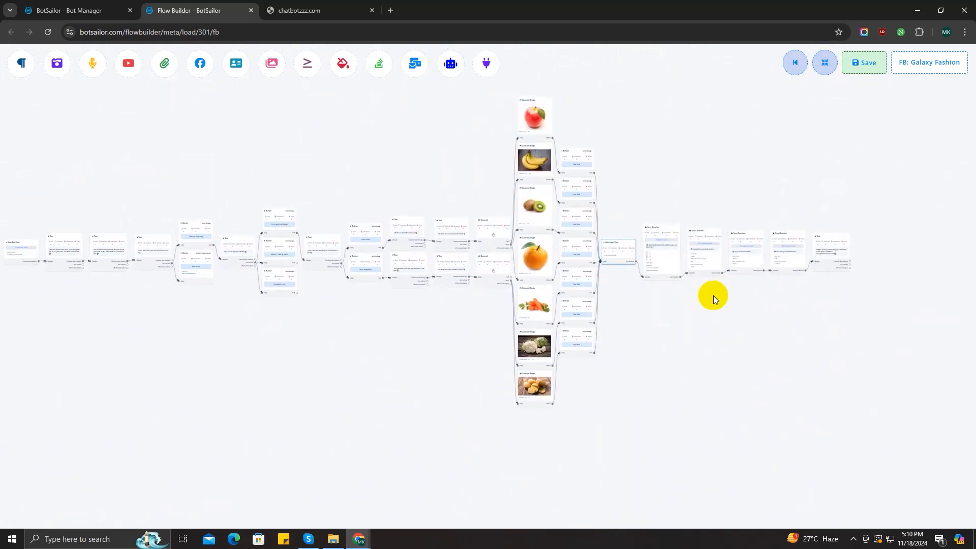
pyautogui.scroll(5, 717, 313)
pyautogui.scroll(-2, 610, 371)
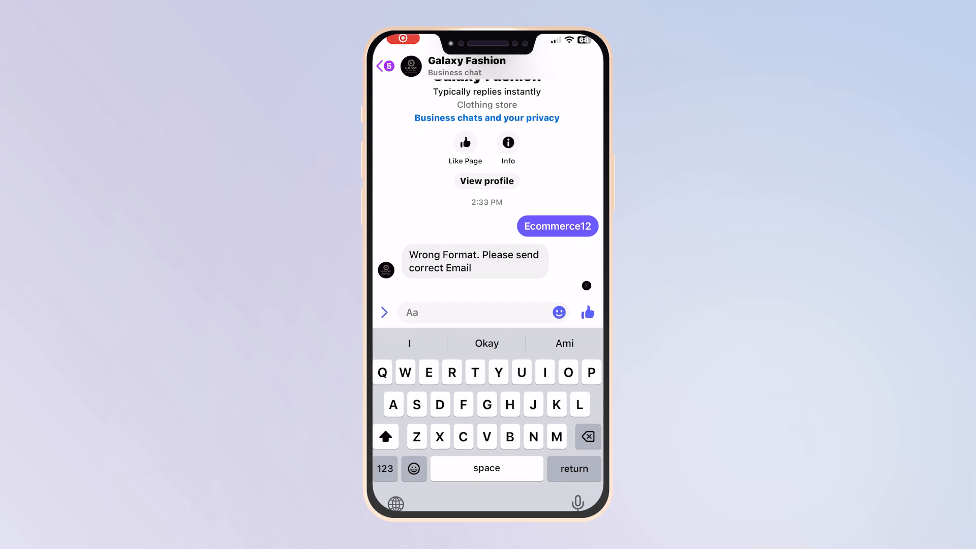
# Start the bot with 'Ecommerce12' and choose Grocery Shopping, Fruits and Vegetables, Fresh Fruits
pyautogui.write('E')
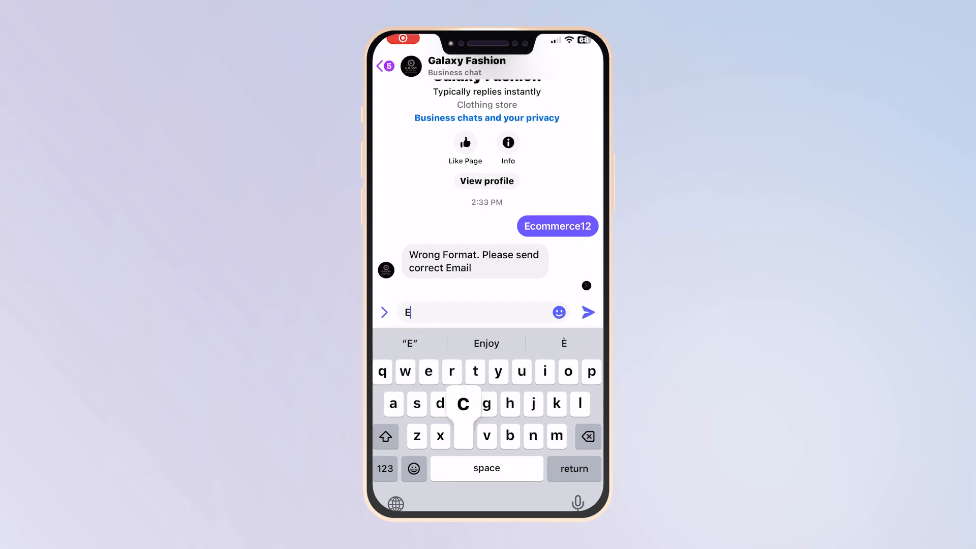
pyautogui.write('commerce12')
pyautogui.click(588, 312)
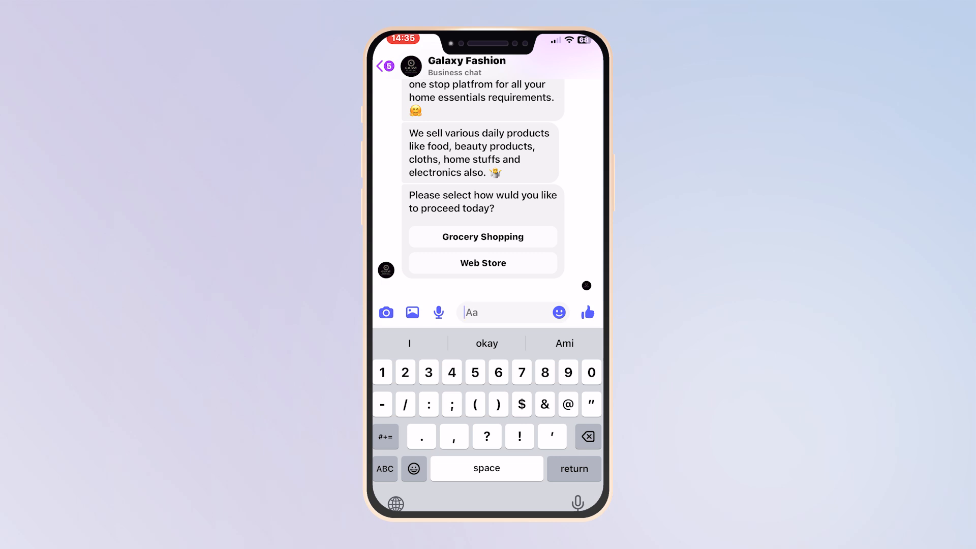
pyautogui.click(482, 236)
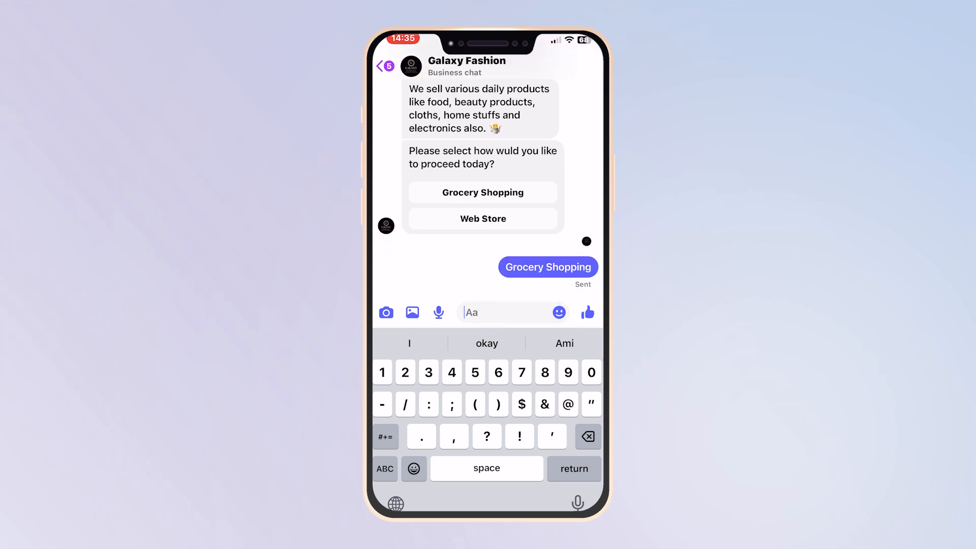
pyautogui.click(482, 211)
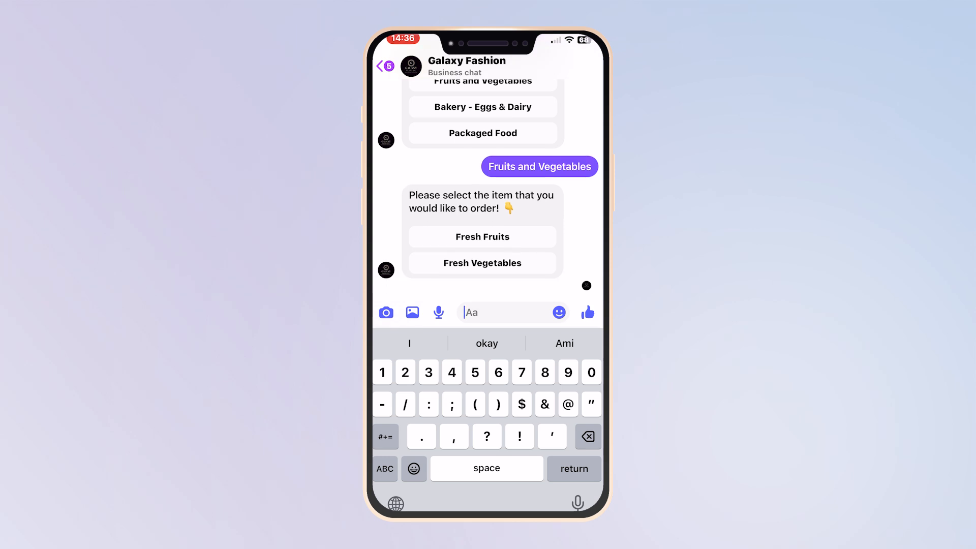
pyautogui.click(482, 236)
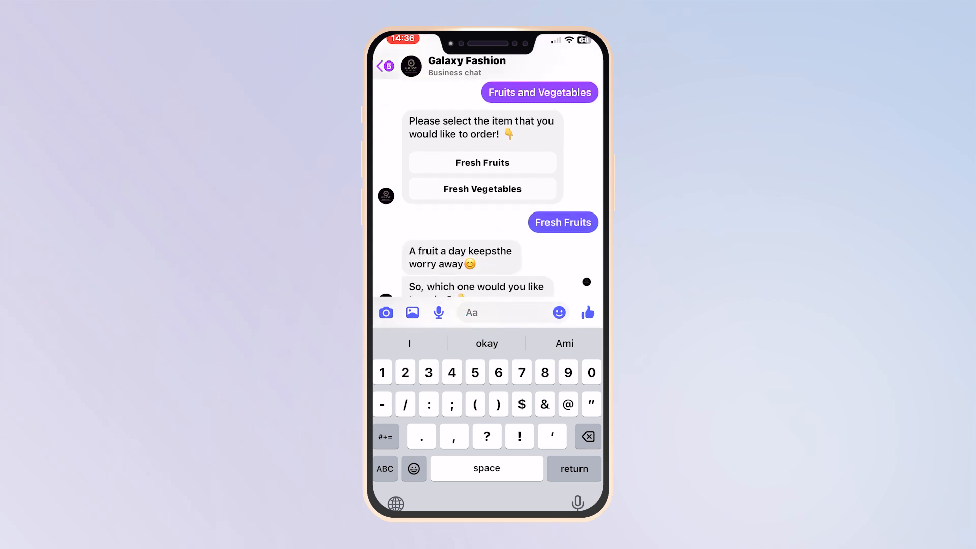
# Buy Now on the Apple in the fruit carousel and answer quantity 10
pyautogui.hscroll(3, 488, 208)
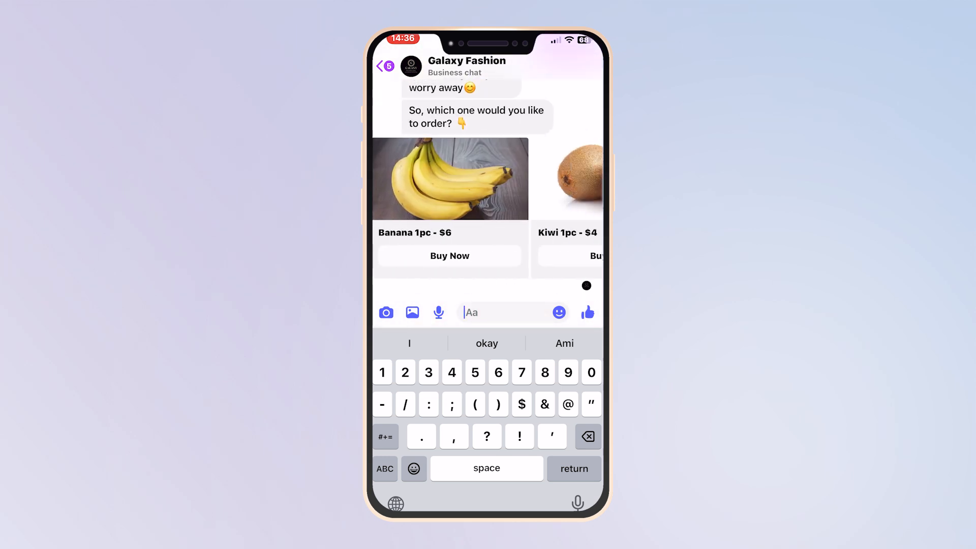
pyautogui.hscroll(3, 488, 207)
pyautogui.hscroll(-6, 487, 207)
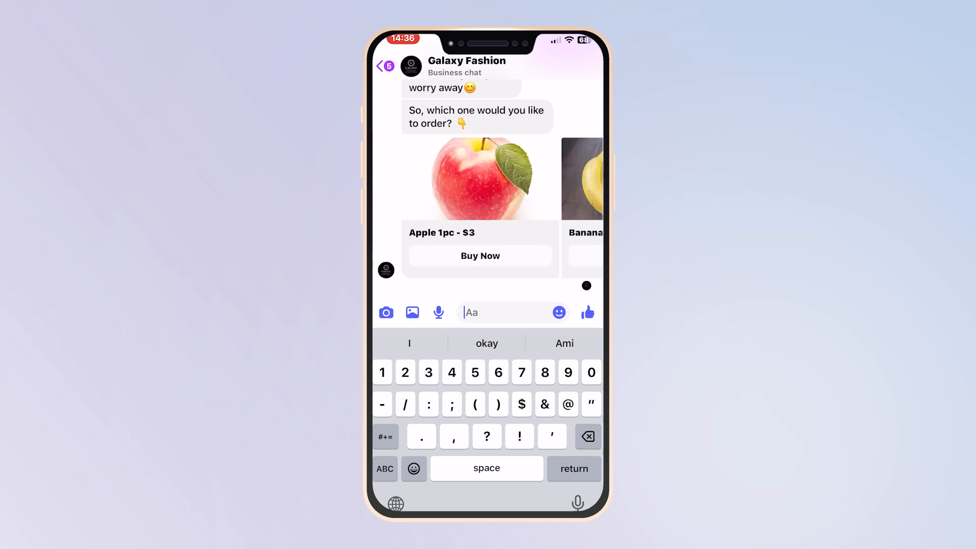
pyautogui.click(480, 256)
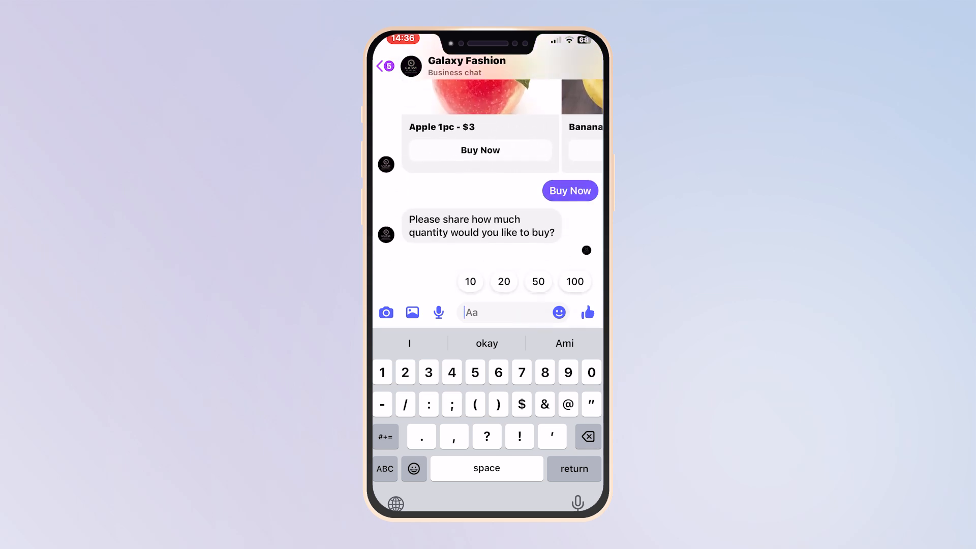
pyautogui.click(470, 282)
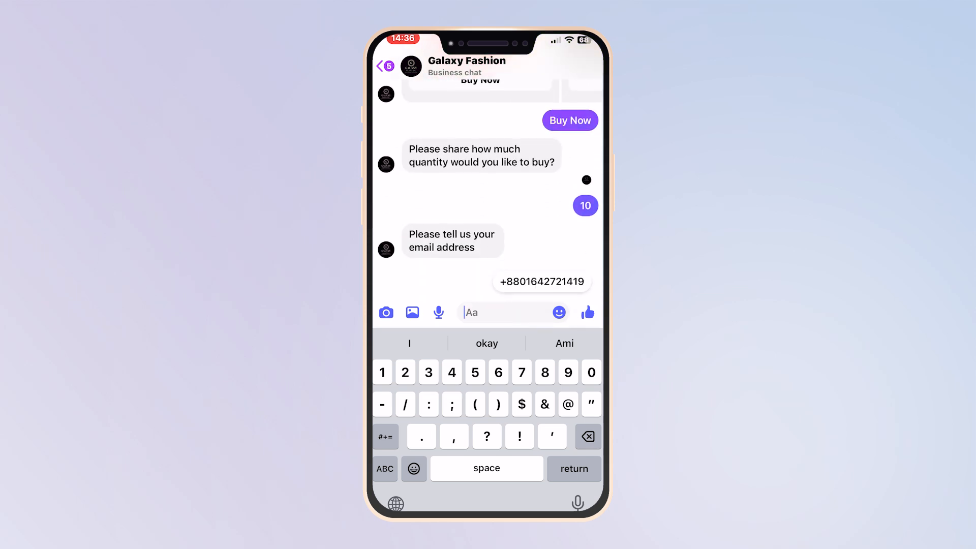
# Send the customer's e-mail address, phone number and delivery location to the bot
pyautogui.click(385, 469)
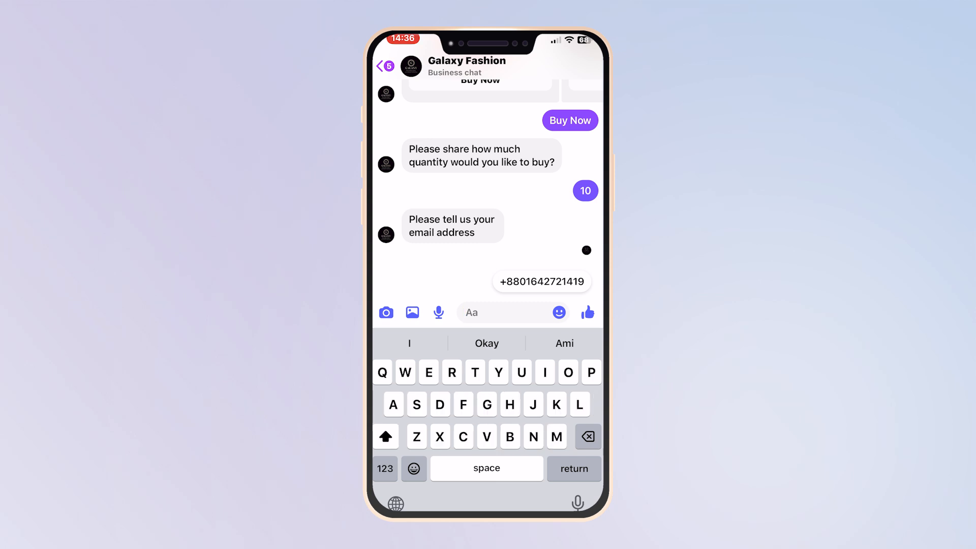
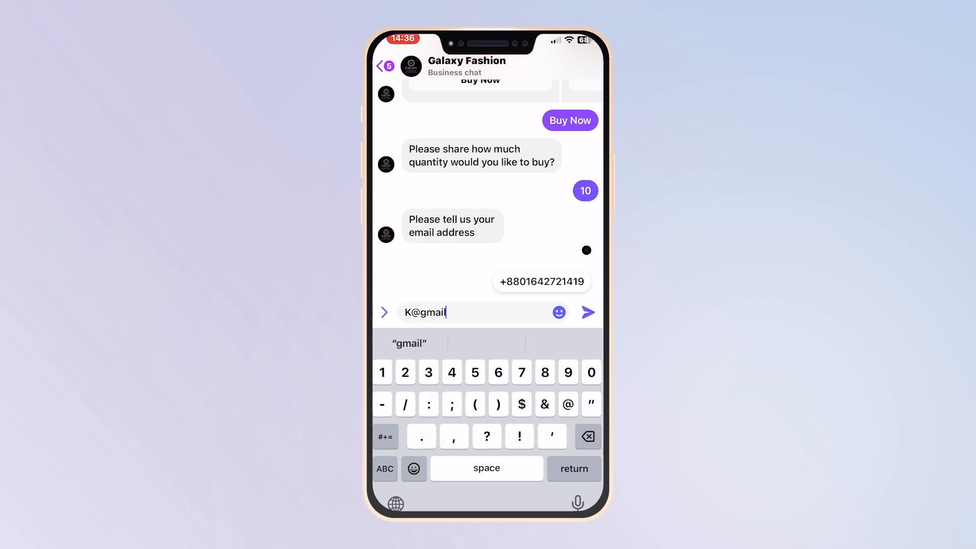
pyautogui.click(588, 312)
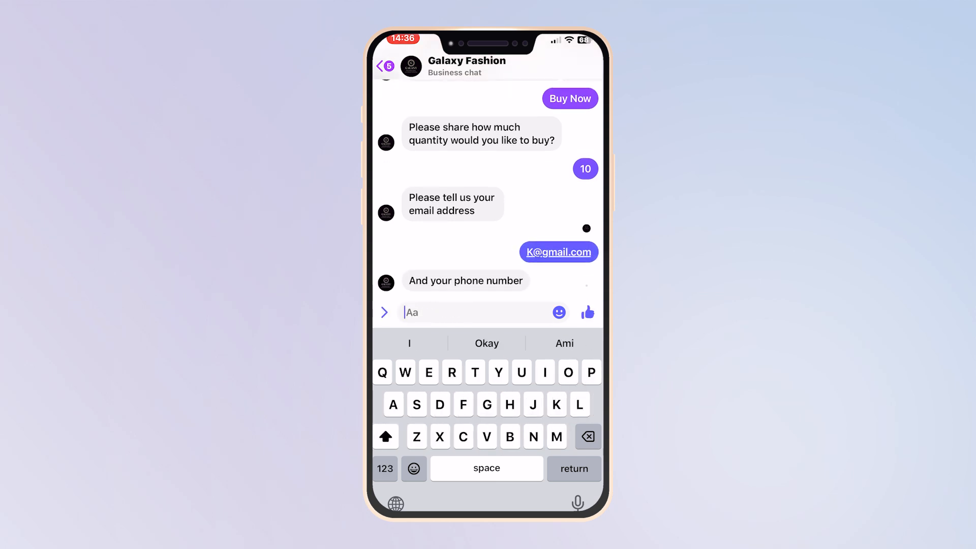
pyautogui.click(385, 469)
pyautogui.click(588, 312)
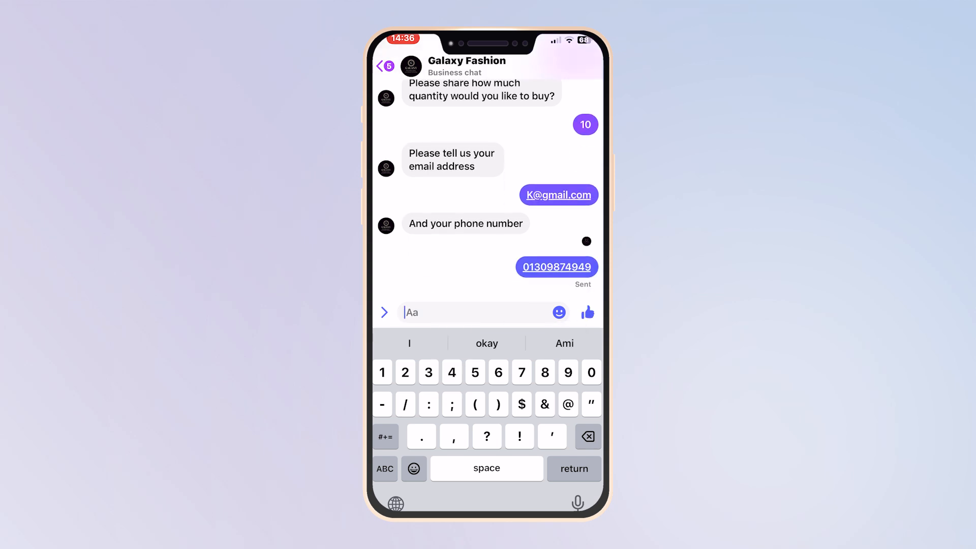
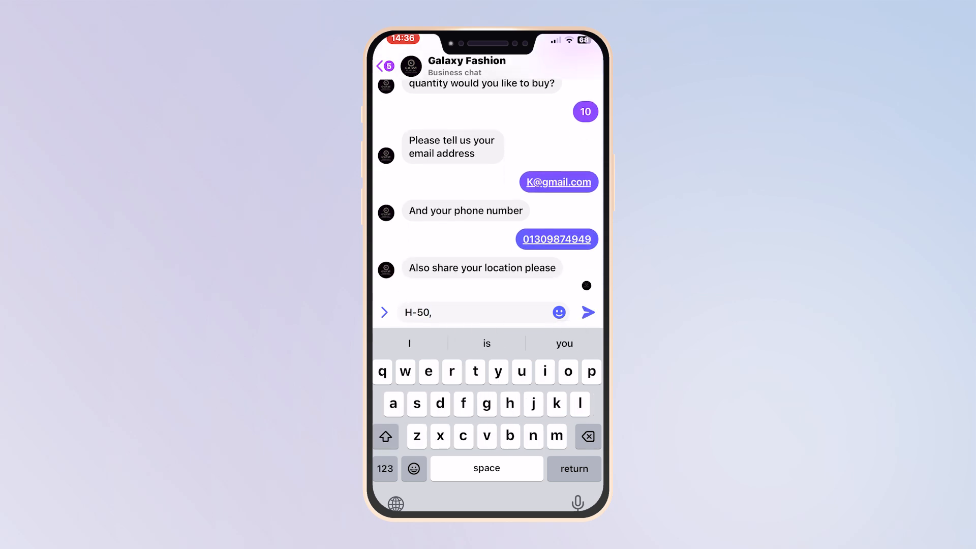
pyautogui.click(486, 343)
pyautogui.click(589, 312)
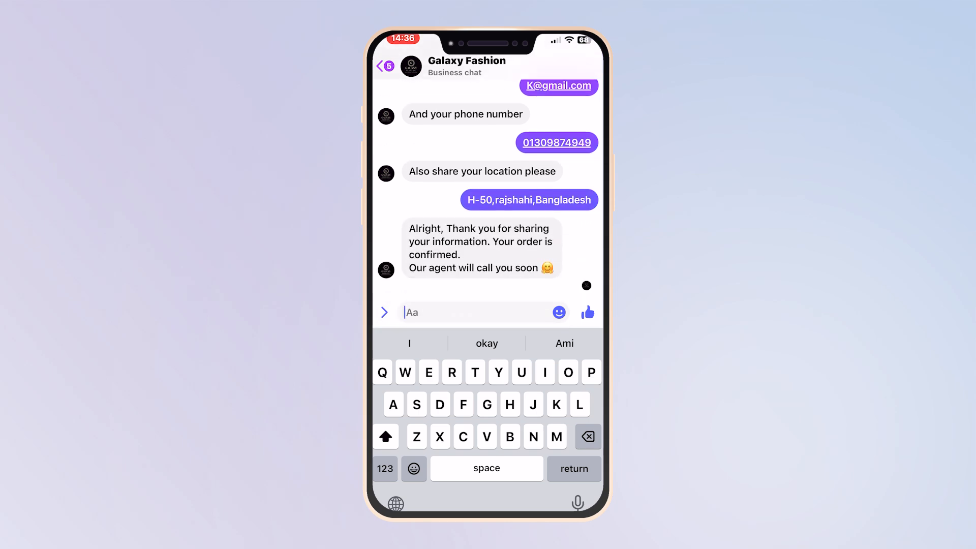
pyautogui.scroll(3, 488, 229)
pyautogui.scroll(10, 488, 275)
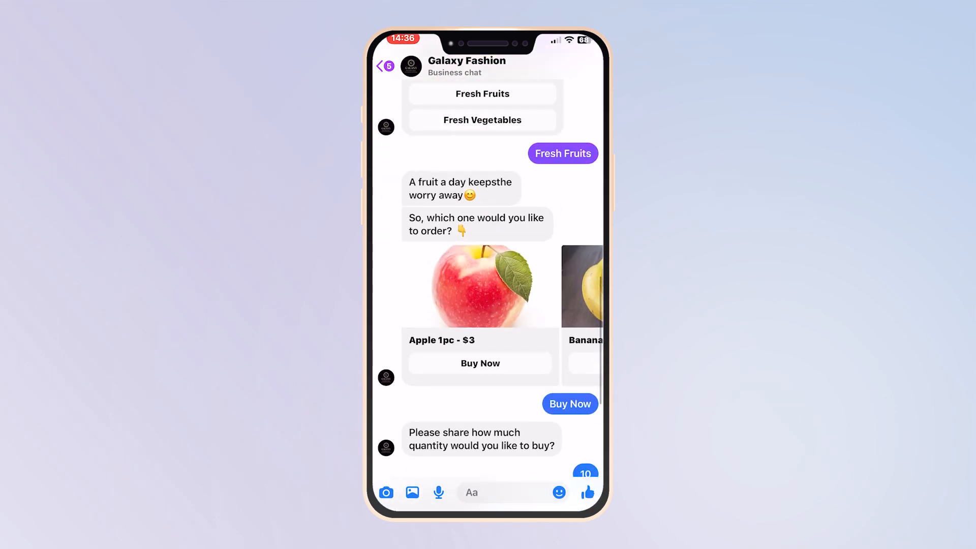
pyautogui.scroll(15, 488, 275)
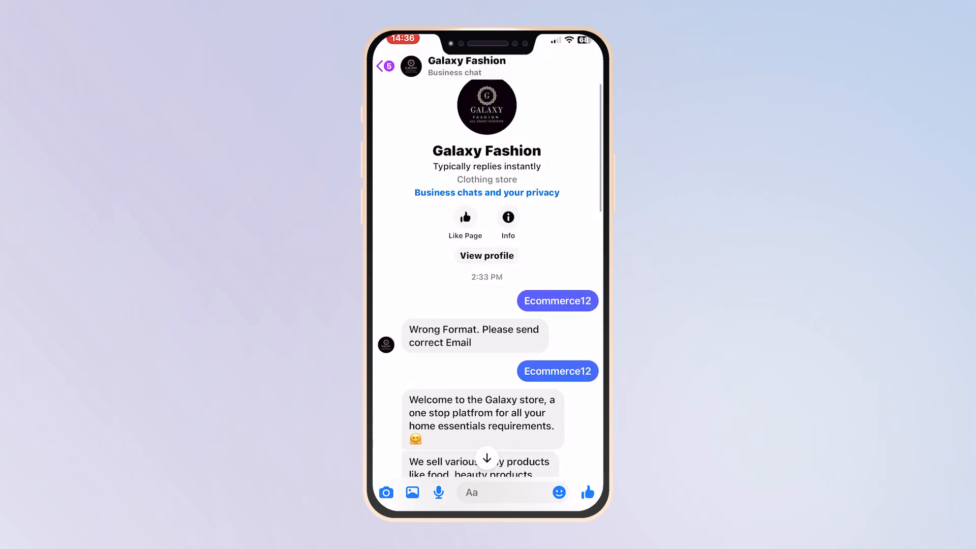